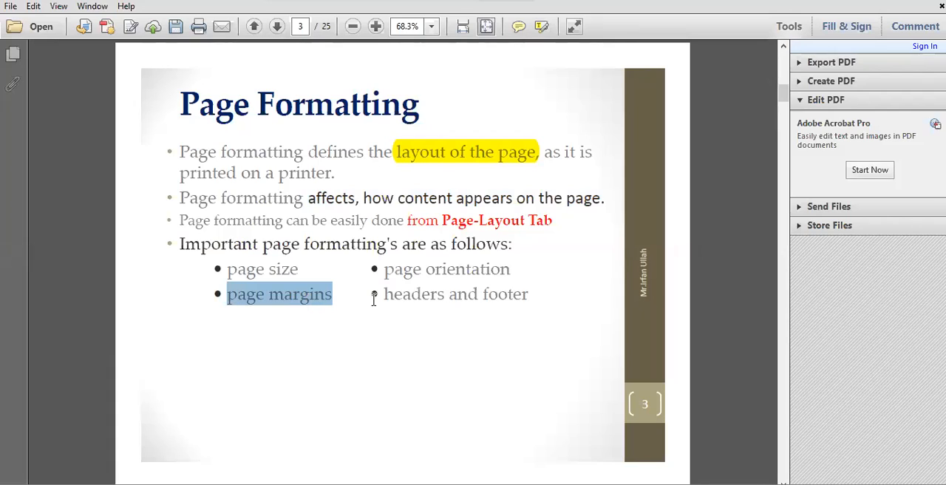
# Step: Read the slides on page formatting and page size, marking the headers and footer item, page size definition, Letter dimensions and size-changing instructions
pyautogui.moveTo(374, 299); pyautogui.dragTo(488, 302)
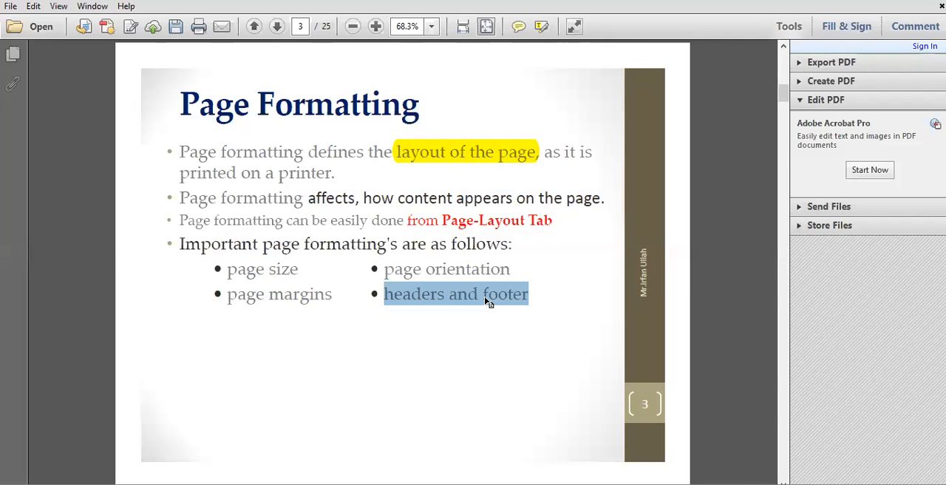
pyautogui.scroll(-2, 483, 297)
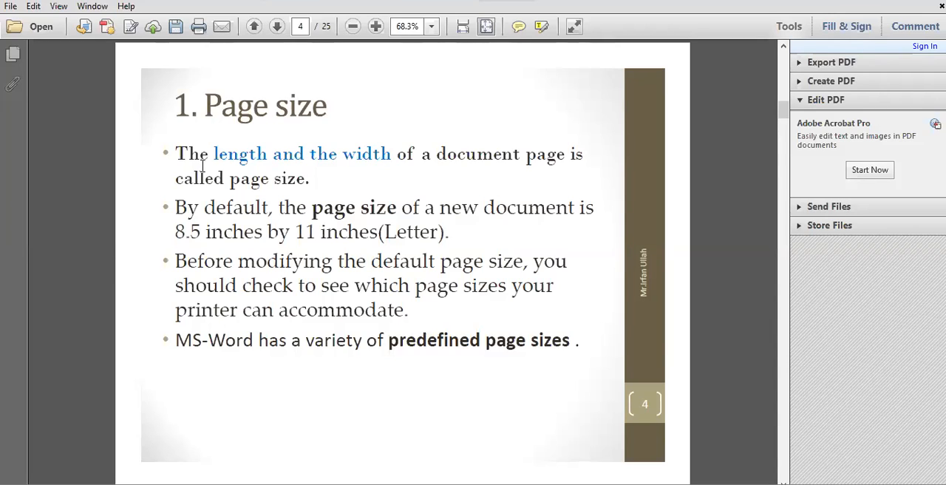
pyautogui.moveTo(212, 155); pyautogui.dragTo(391, 156)
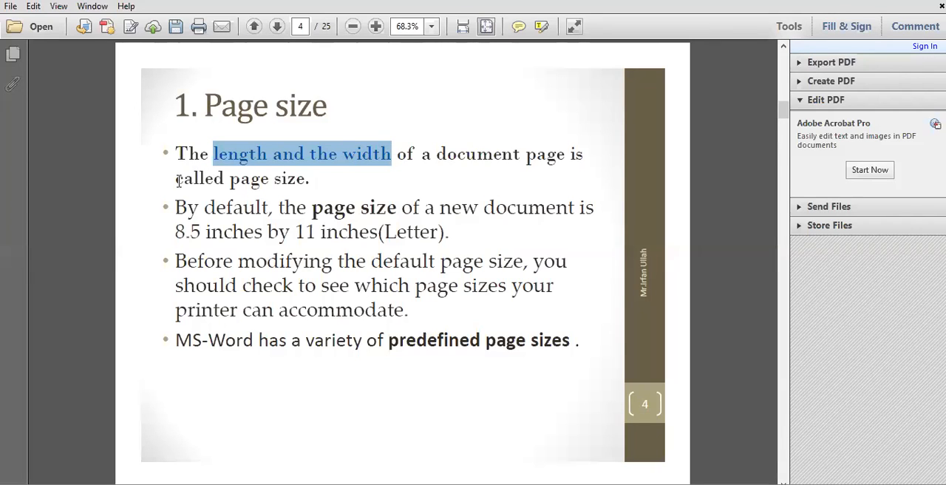
pyautogui.moveTo(176, 181); pyautogui.dragTo(299, 184)
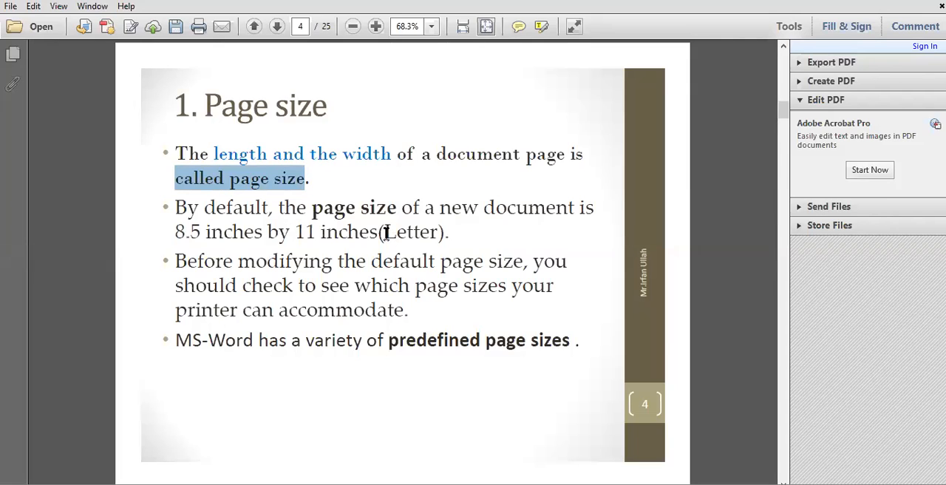
pyautogui.moveTo(386, 233); pyautogui.dragTo(440, 233)
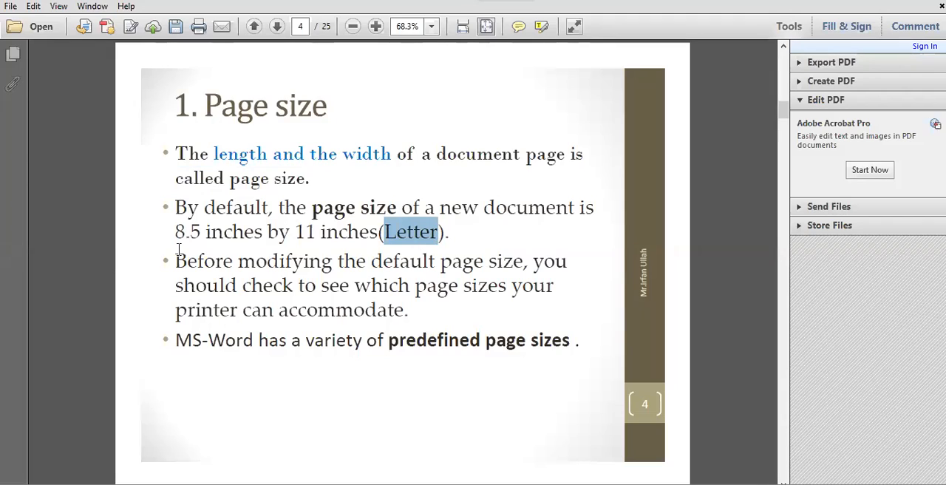
pyautogui.moveTo(175, 232); pyautogui.dragTo(363, 231)
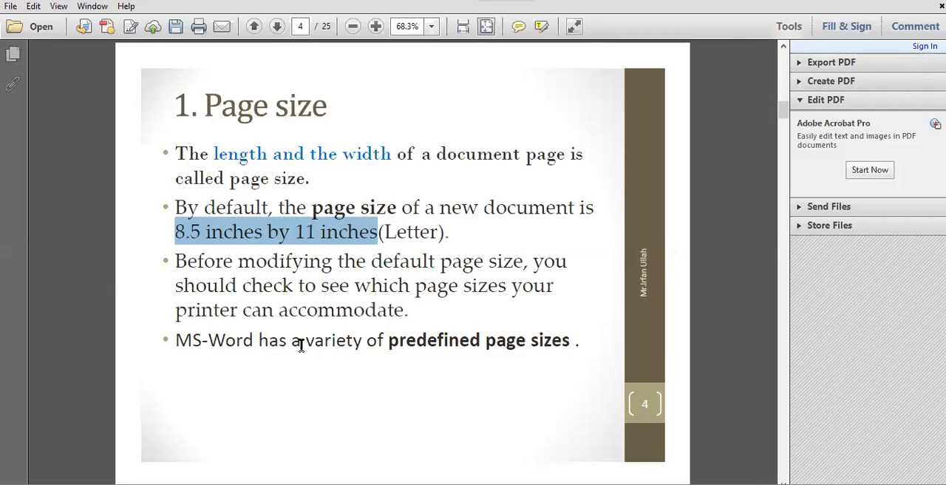
pyautogui.moveTo(387, 340); pyautogui.dragTo(597, 341)
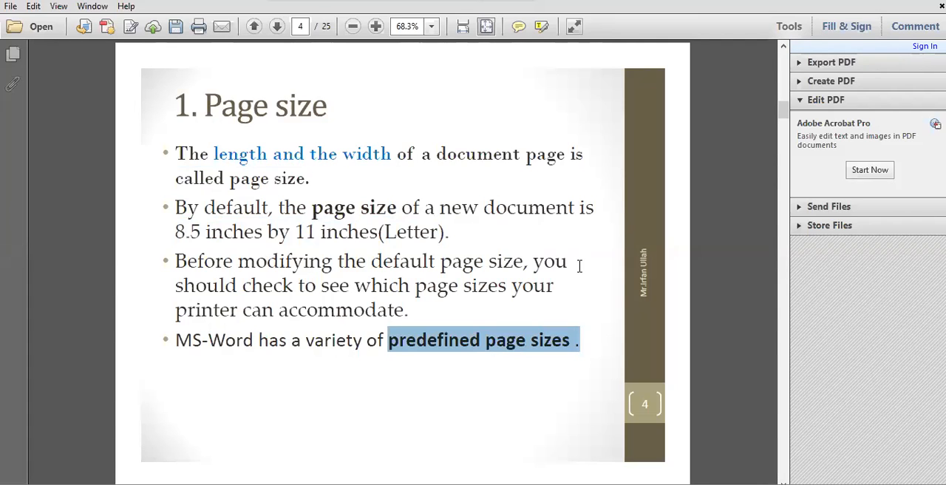
pyautogui.scroll(-1, 579, 265)
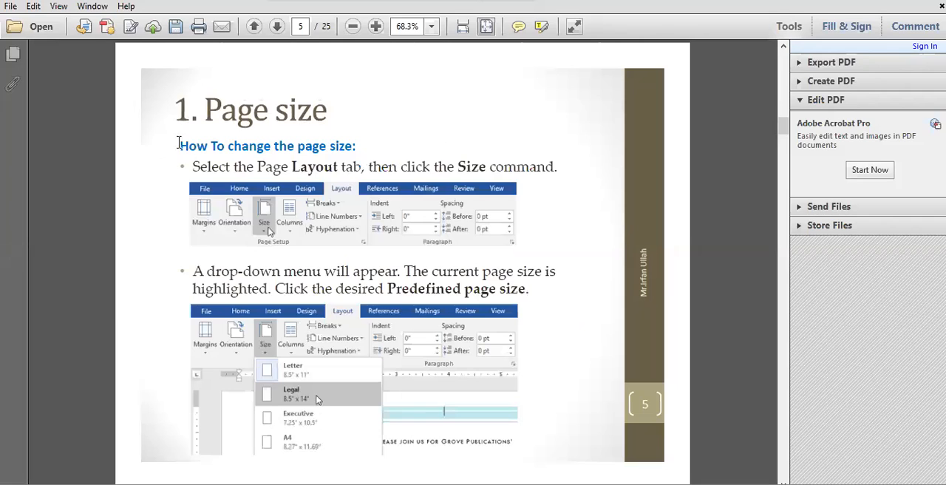
pyautogui.moveTo(178, 148); pyautogui.dragTo(368, 153)
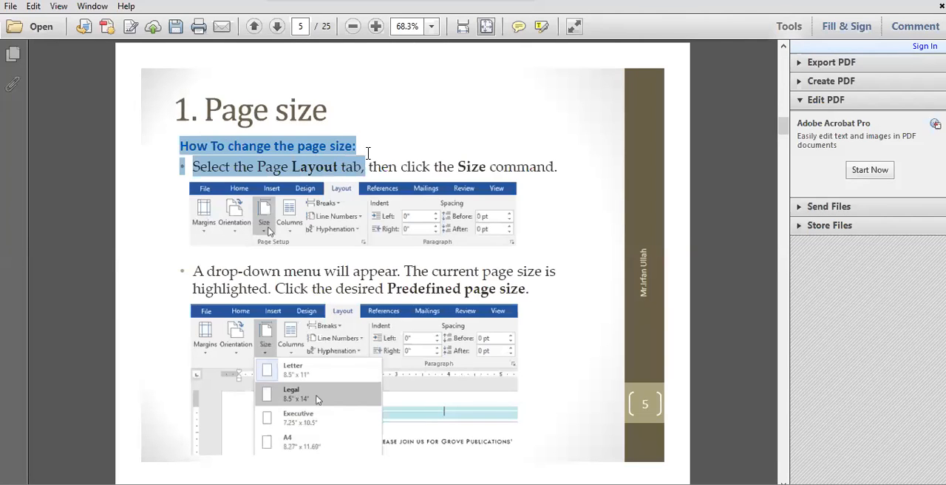
pyautogui.moveTo(289, 189); pyautogui.dragTo(555, 166)
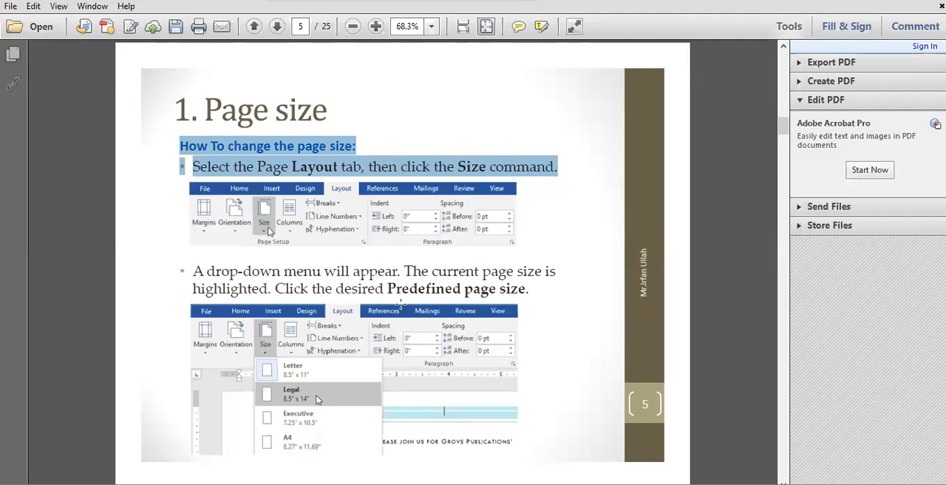
pyautogui.scroll(-3, 400, 303)
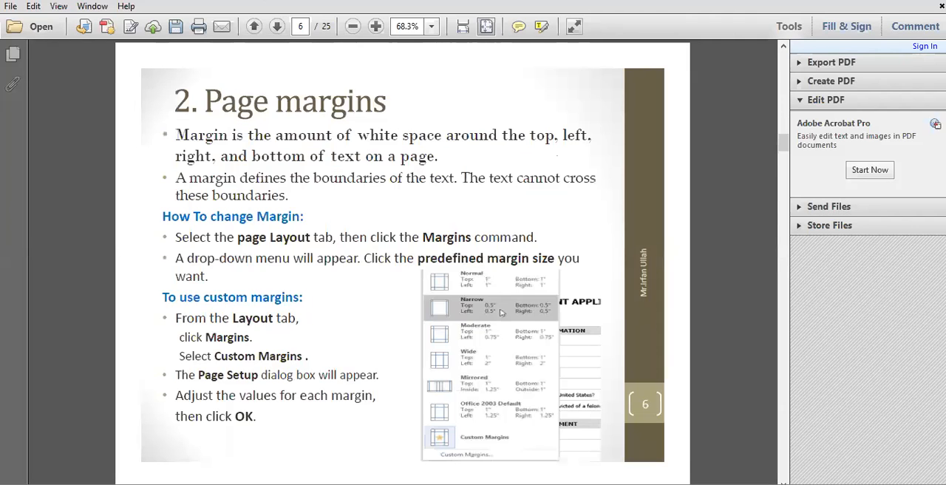
# Step: Switch to the For Practice document in Microsoft Word and set its page size to A4
pyautogui.hotkey('alt', 'Tab')
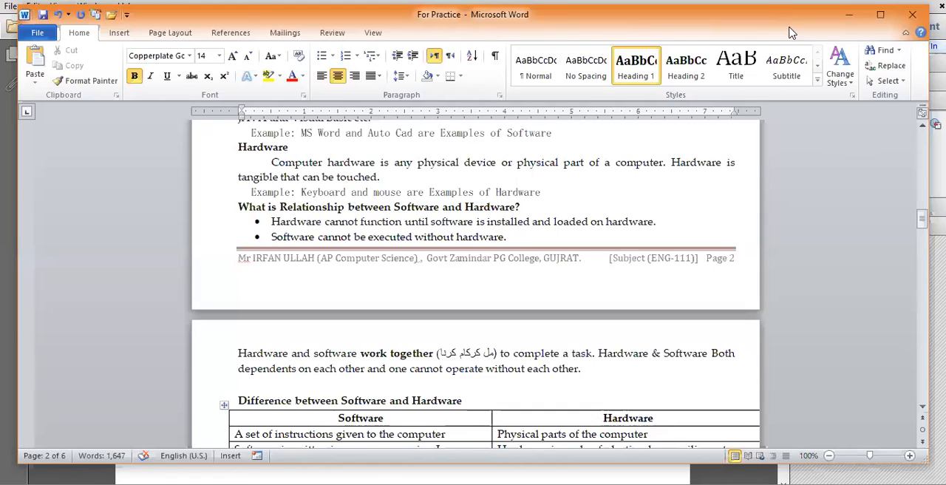
pyautogui.moveTo(778, 16); pyautogui.dragTo(791, 23)
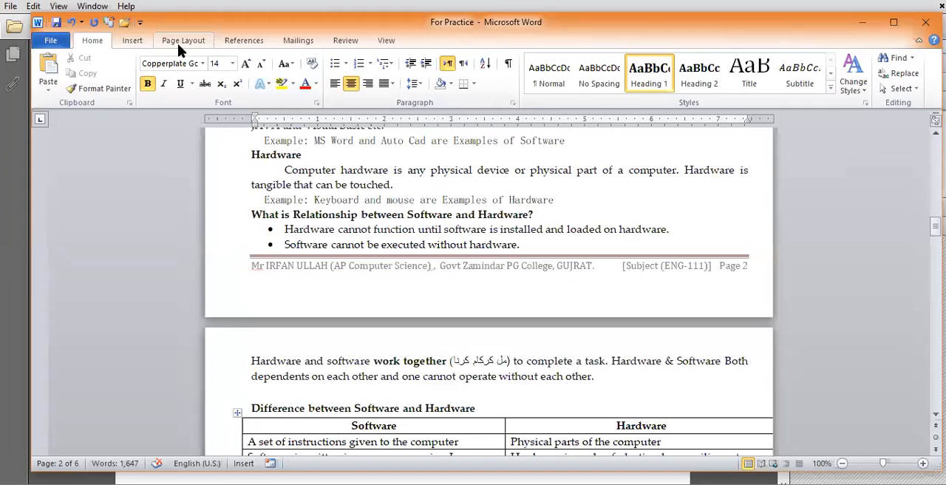
pyautogui.click(181, 43)
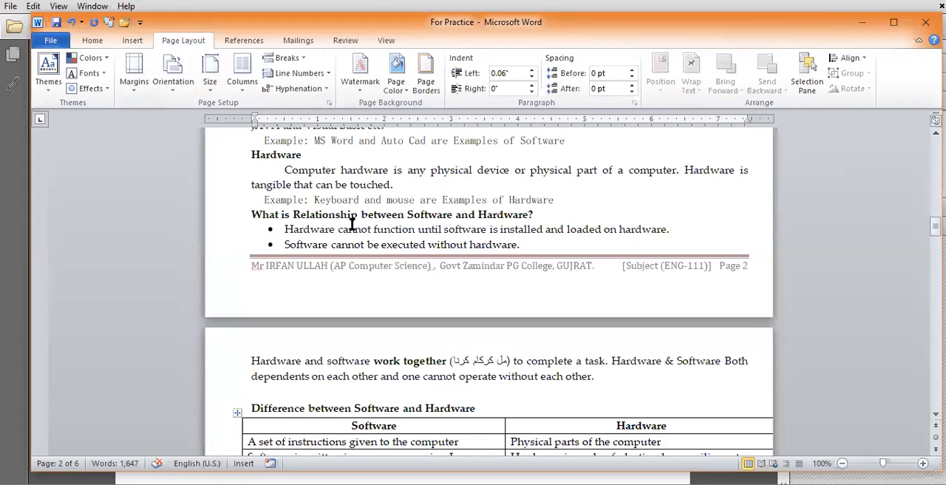
pyautogui.scroll(15, 351, 223)
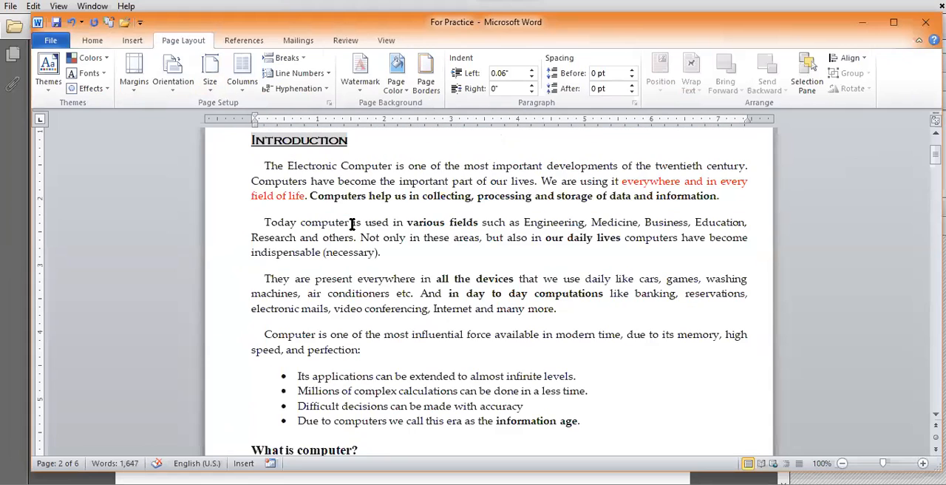
pyautogui.scroll(3, 352, 223)
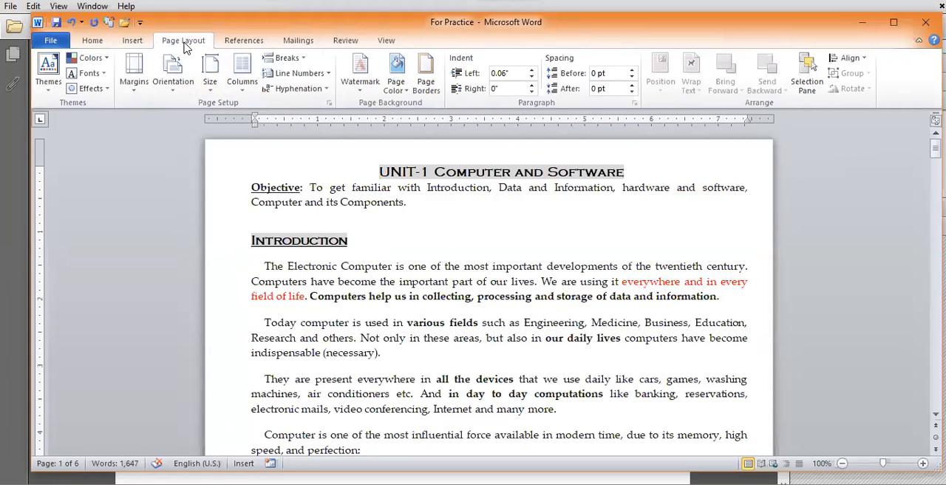
pyautogui.click(210, 83)
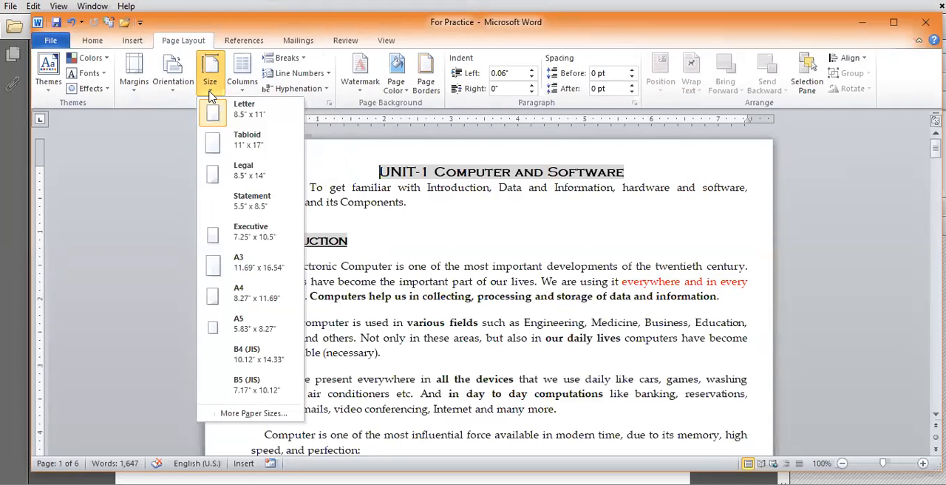
pyautogui.click(260, 300)
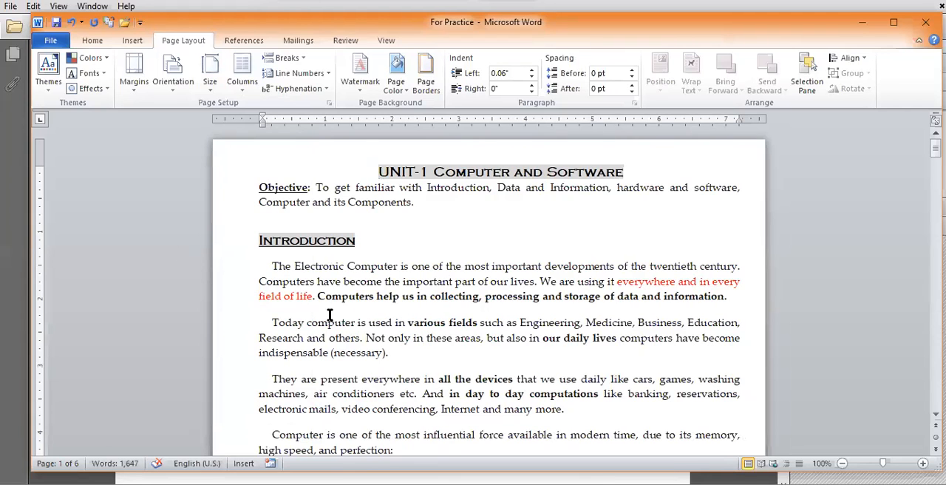
# Step: Look through the first two pages to examine how the text is laid out on A4 paper
pyautogui.scroll(-3, 330, 314)
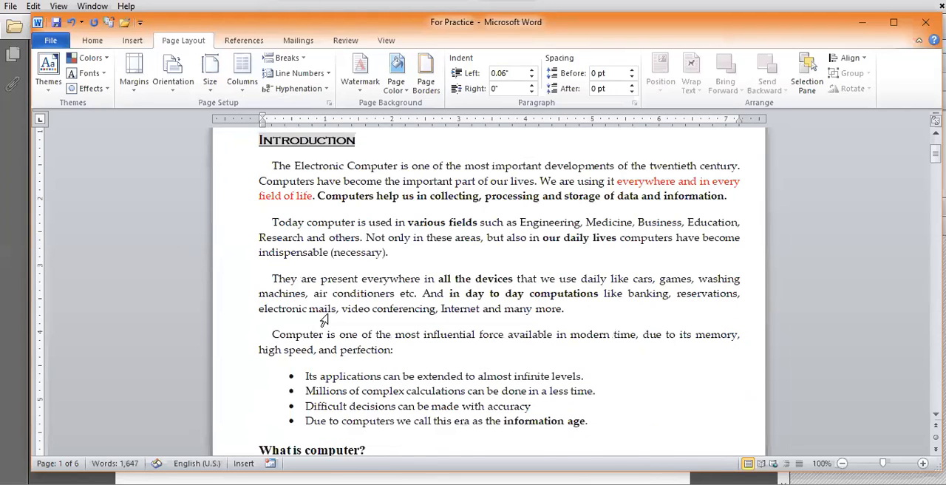
pyautogui.scroll(-9, 330, 315)
pyautogui.scroll(-3, 329, 314)
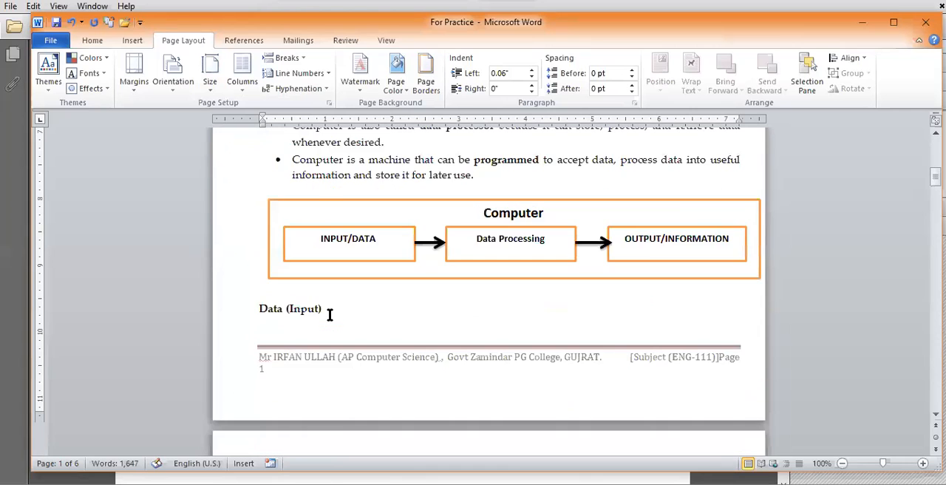
pyautogui.scroll(-4, 330, 315)
pyautogui.scroll(-10, 330, 315)
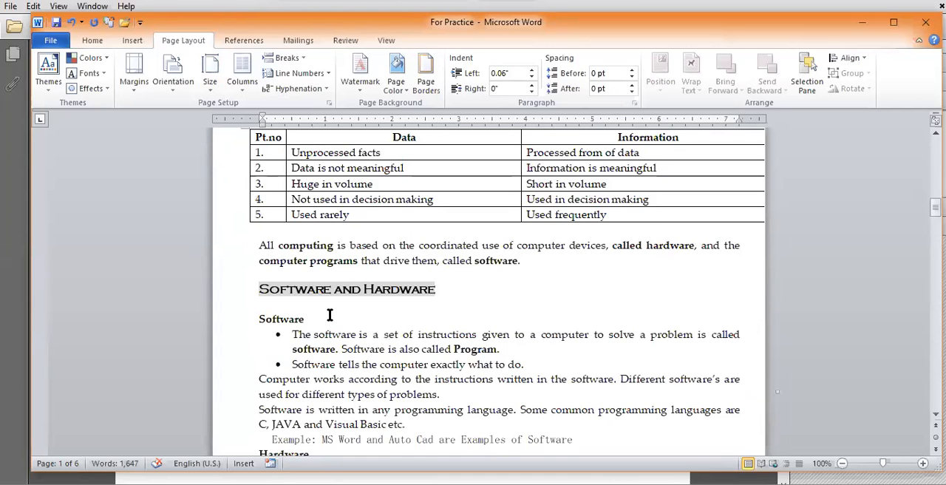
pyautogui.scroll(-2, 330, 315)
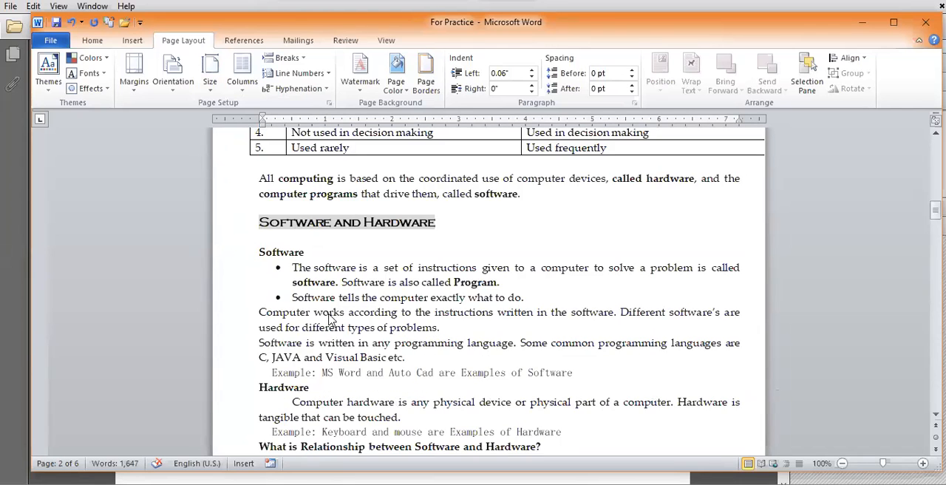
pyautogui.scroll(10, 330, 315)
pyautogui.scroll(15, 329, 315)
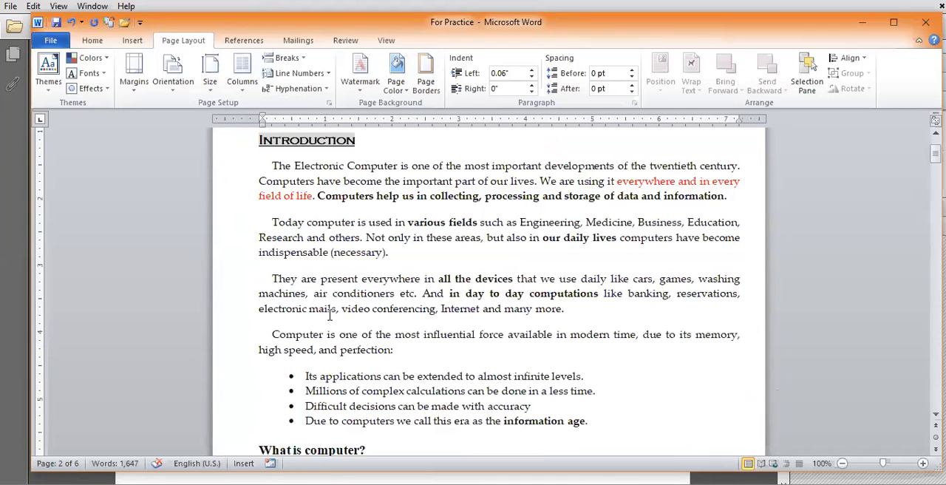
pyautogui.scroll(3, 331, 326)
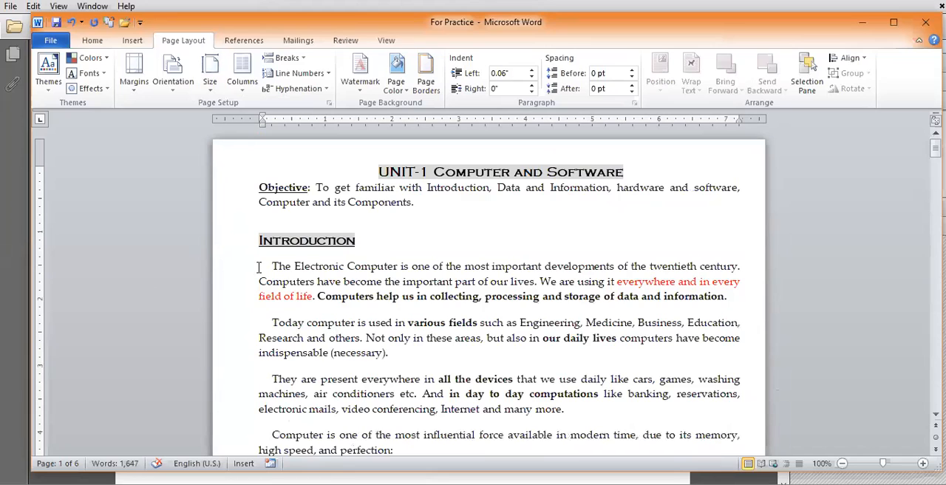
# Step: Change the page size to Legal (8.5" x 14") and check where the first page ends
pyautogui.click(209, 83)
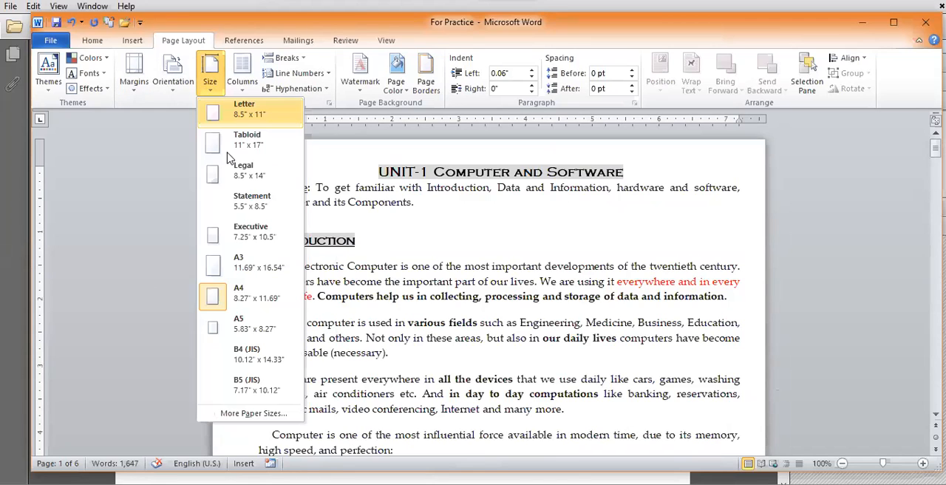
pyautogui.click(260, 179)
pyautogui.scroll(-5, 427, 286)
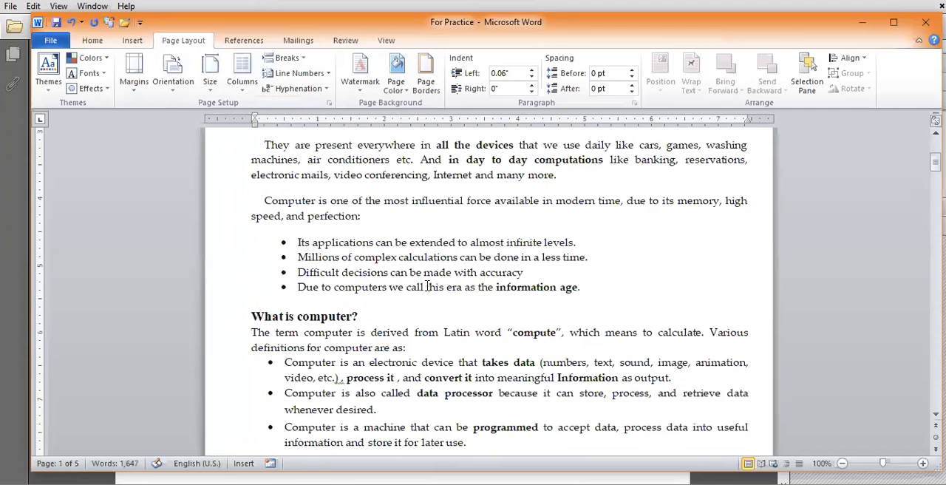
pyautogui.scroll(-4, 427, 287)
pyautogui.scroll(-4, 428, 287)
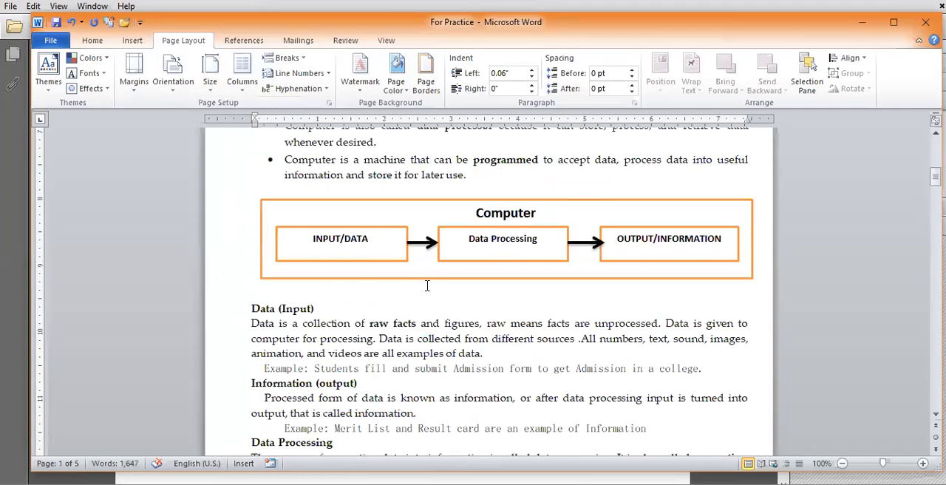
pyautogui.scroll(-1, 427, 287)
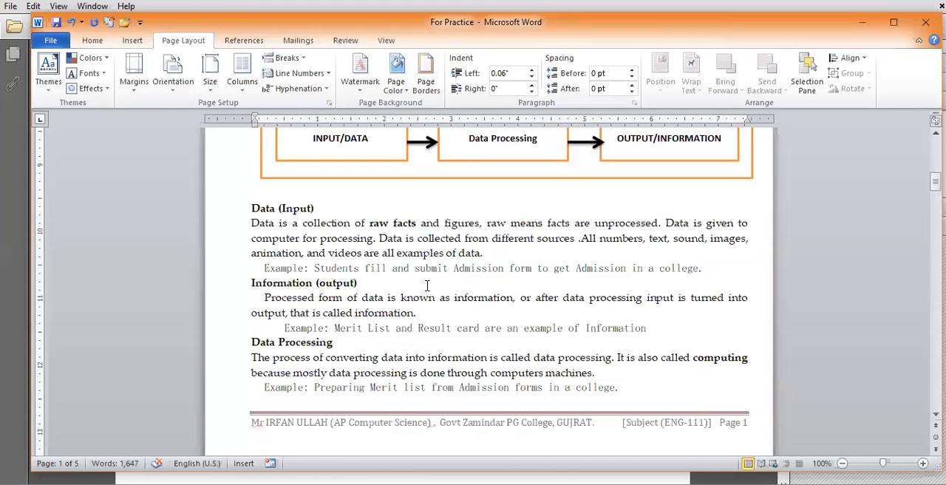
pyautogui.scroll(-1, 545, 360)
pyautogui.scroll(1, 565, 365)
# Step: Return the page size to A4 and check the text flow onto page 2, marking "Data is a collection of raw facts"
pyautogui.click(212, 85)
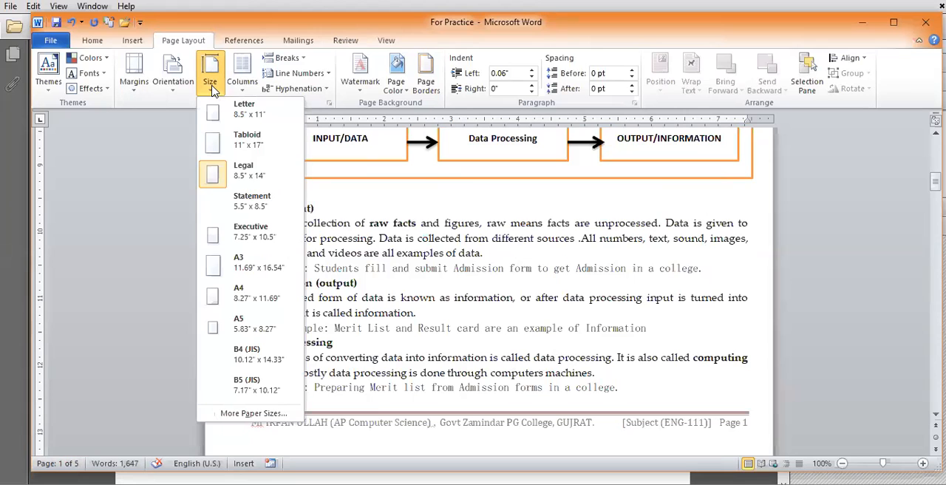
pyautogui.click(248, 299)
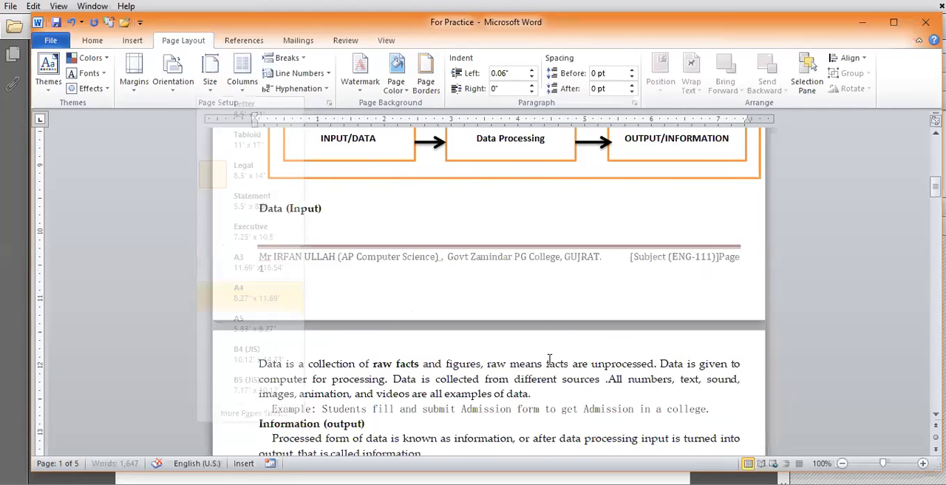
pyautogui.scroll(-10, 549, 360)
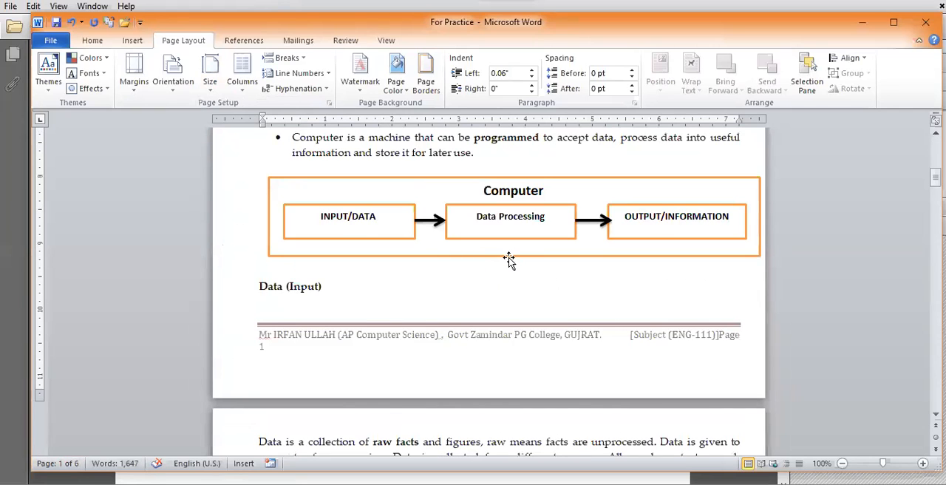
pyautogui.scroll(-3, 511, 260)
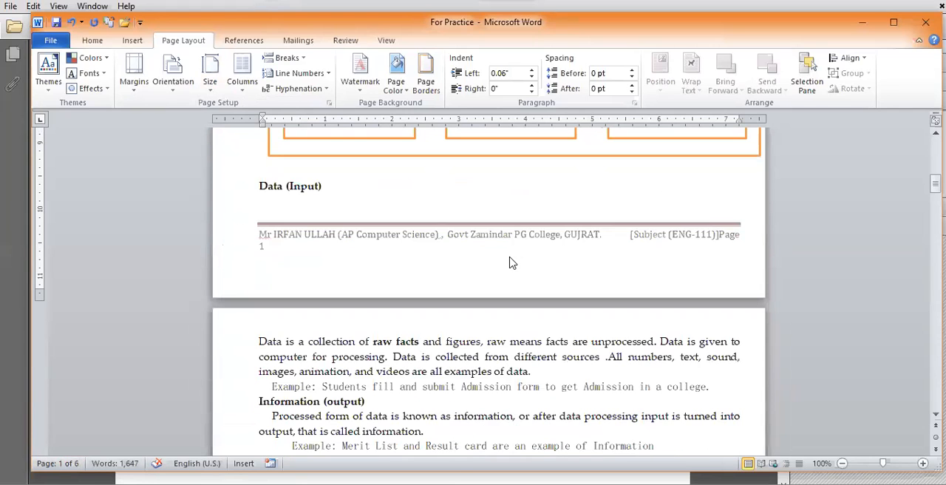
pyautogui.scroll(-2, 255, 281)
pyautogui.moveTo(259, 274); pyautogui.dragTo(422, 275)
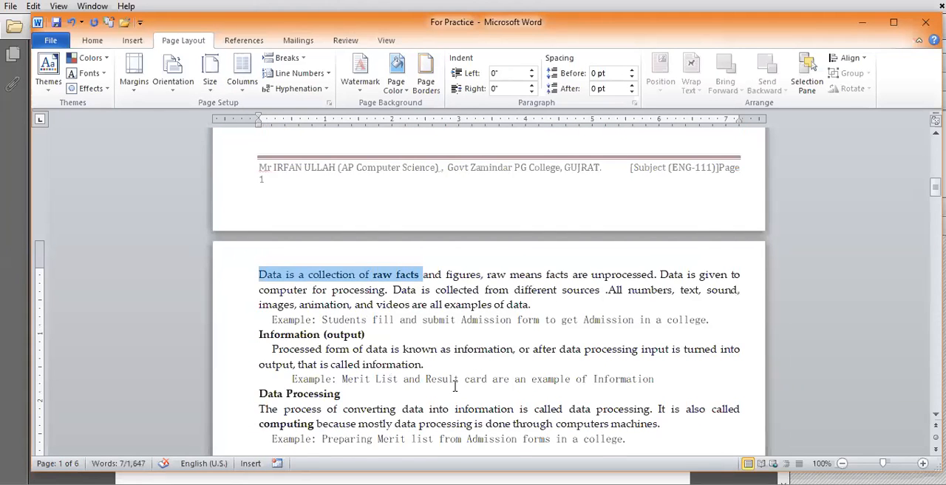
pyautogui.scroll(-15, 455, 386)
pyautogui.scroll(-2, 454, 386)
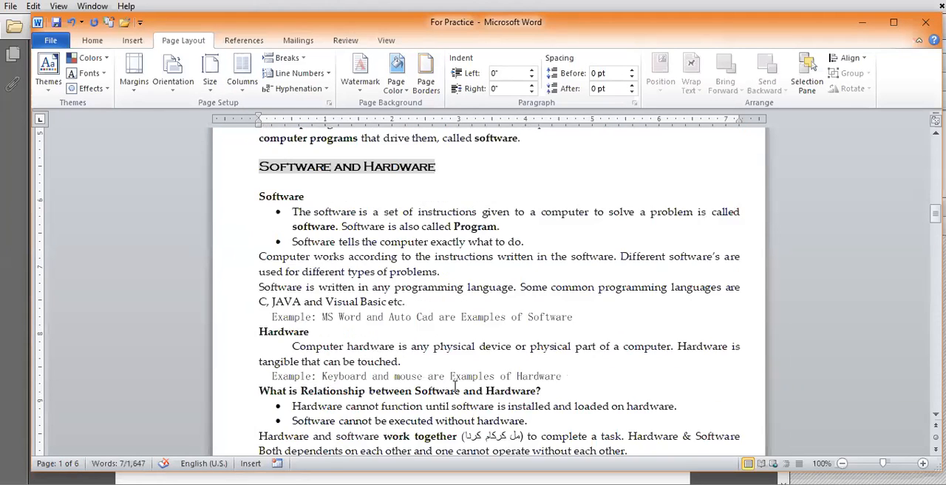
# Step: Change the For Practice document's page size from A4 to Legal (8.5" x 14")
pyautogui.scroll(12, 453, 386)
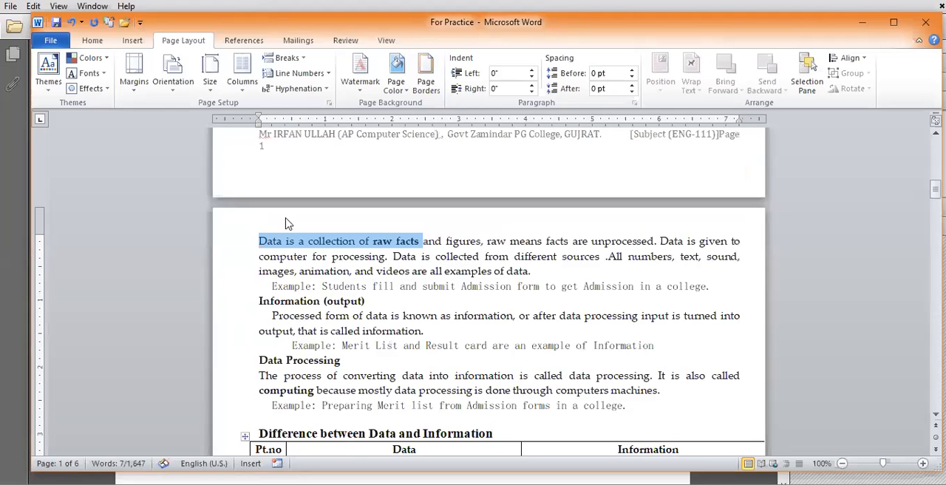
pyautogui.click(212, 96)
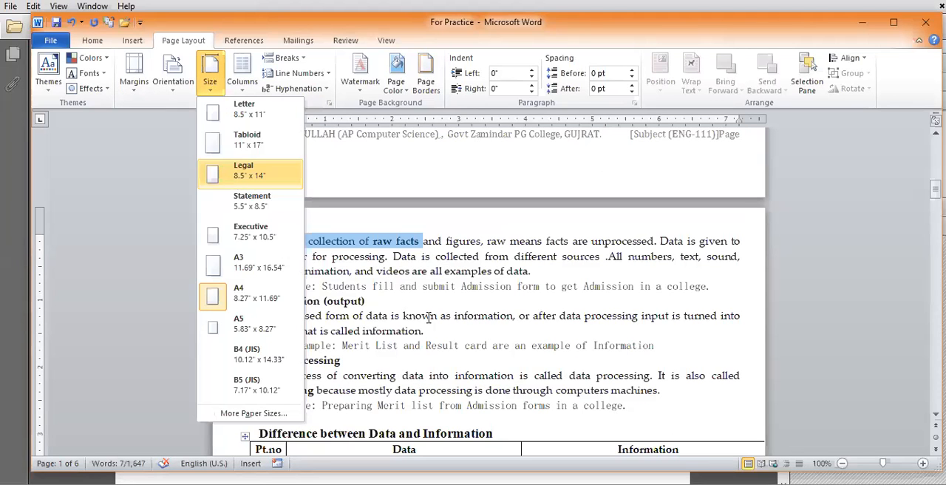
pyautogui.press('Return')
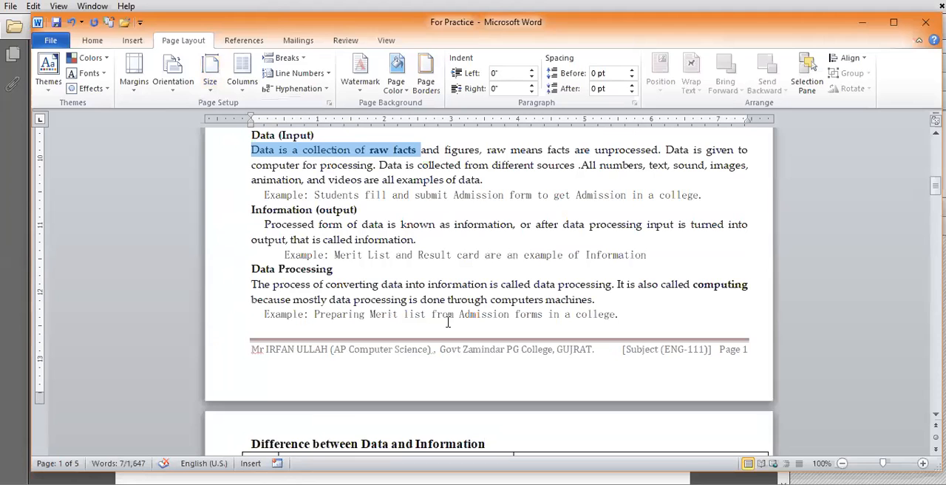
# Step: Examine how the text fills the first Legal page and where the second page begins, finishing at the document's start
pyautogui.scroll(3, 447, 322)
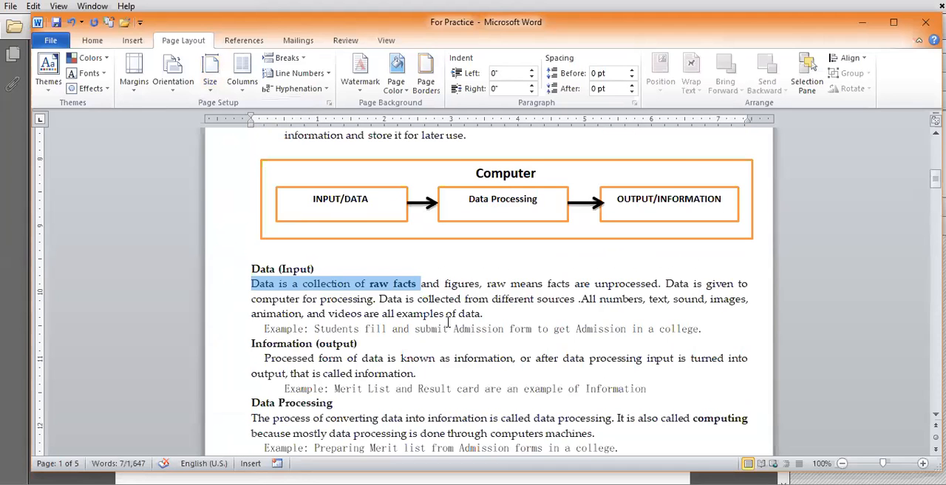
pyautogui.scroll(5, 447, 323)
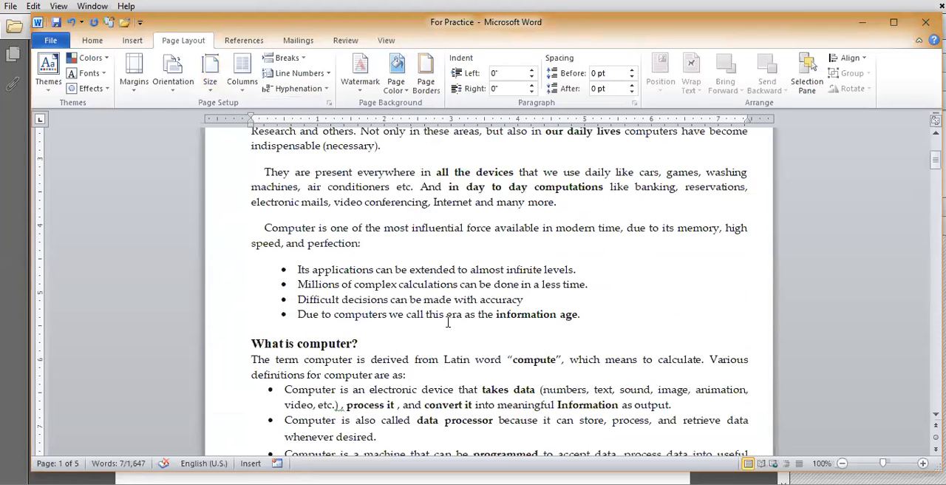
pyautogui.scroll(-5, 448, 322)
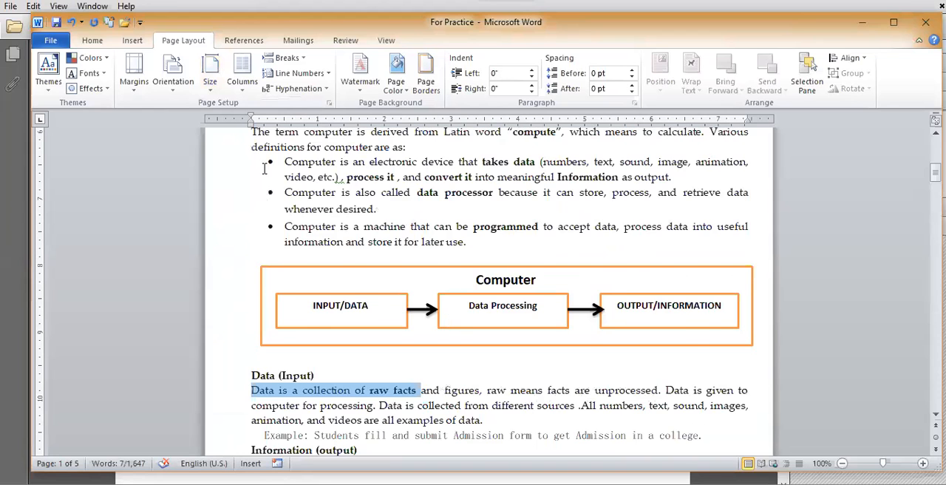
pyautogui.scroll(-4, 252, 181)
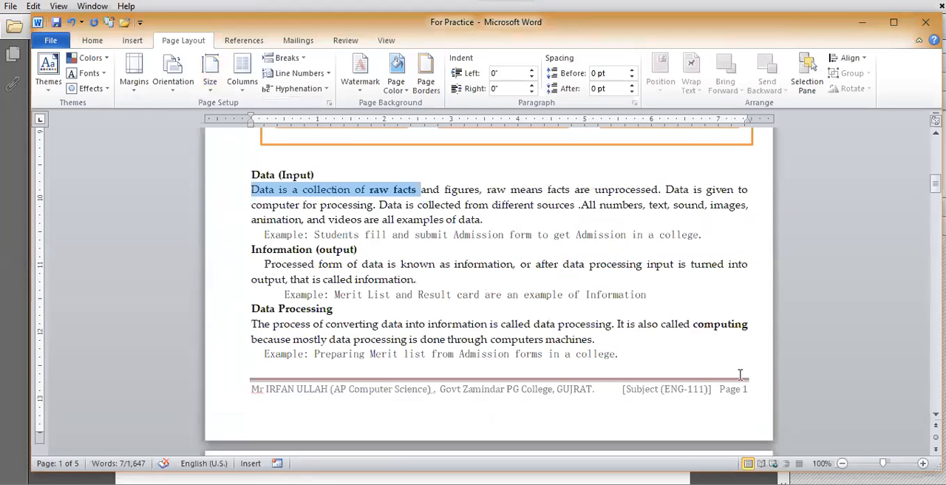
pyautogui.scroll(-2, 516, 303)
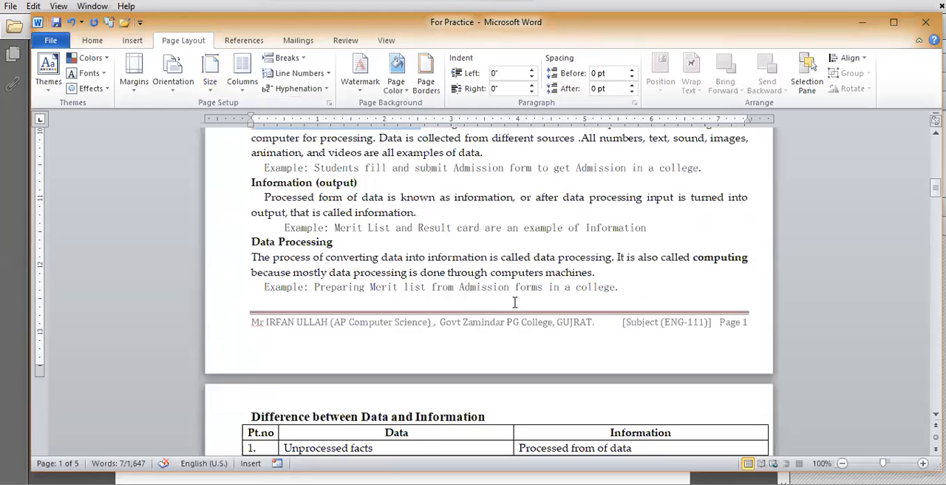
pyautogui.scroll(-2, 515, 303)
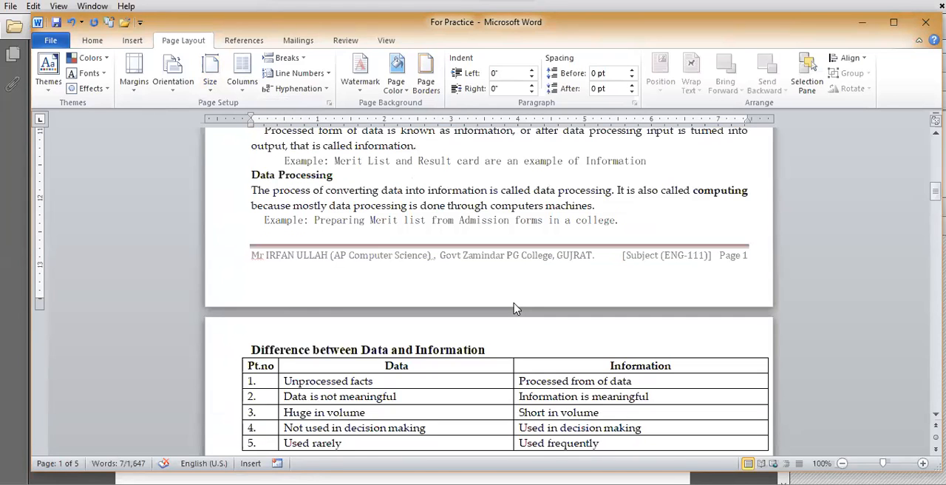
pyautogui.scroll(10, 515, 302)
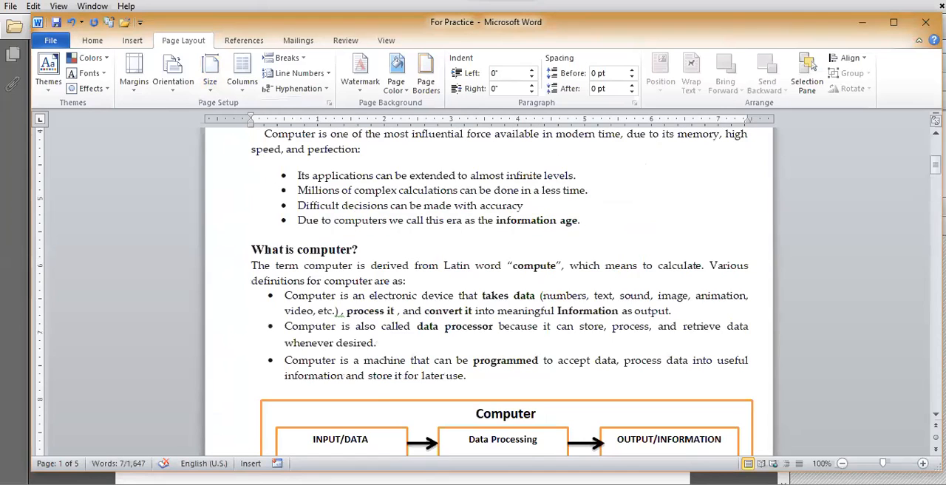
pyautogui.scroll(1, 409, 400)
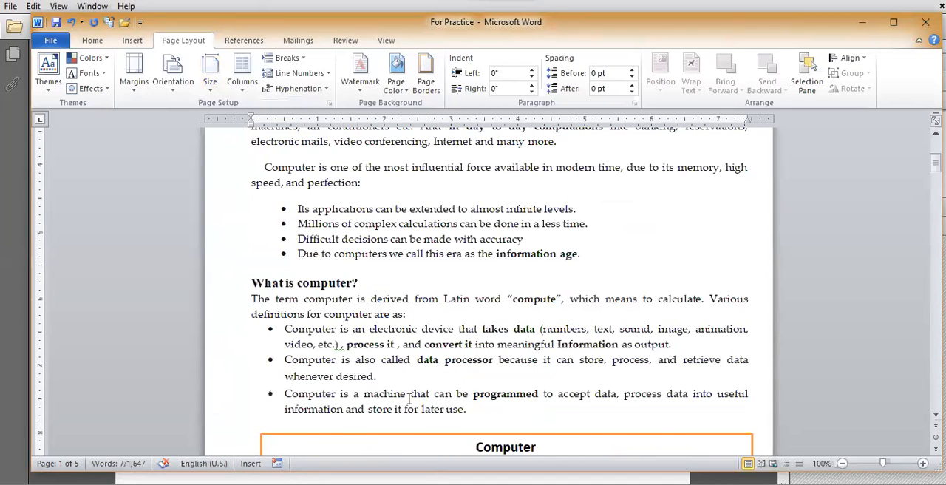
pyautogui.scroll(8, 144, 288)
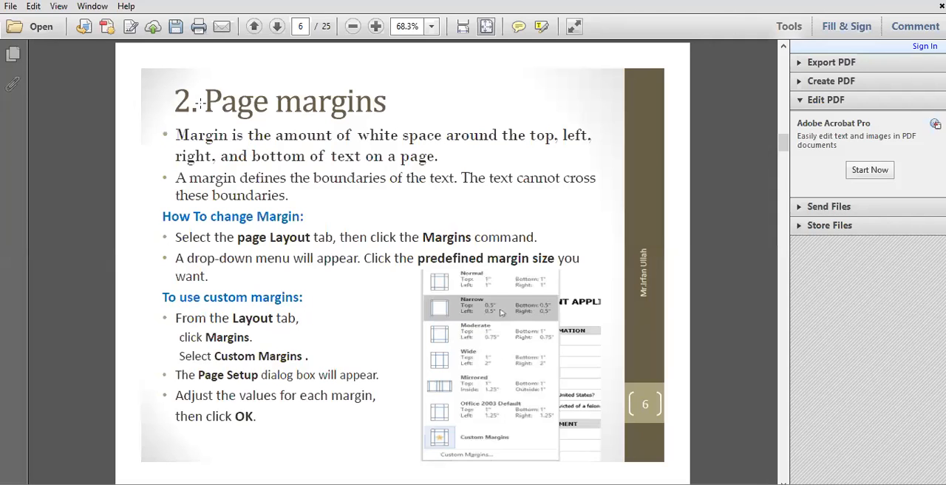
# Step: Mark the title and margin definition on the PDF's "Page margins" slide, and examine the white space around page 1 in the For Practice document
pyautogui.moveTo(153, 72); pyautogui.dragTo(408, 126)
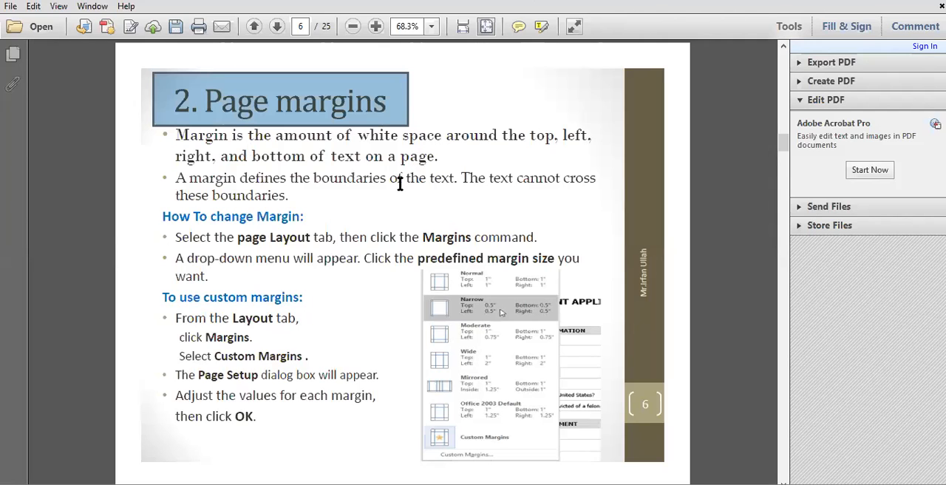
pyautogui.moveTo(177, 132); pyautogui.dragTo(442, 157)
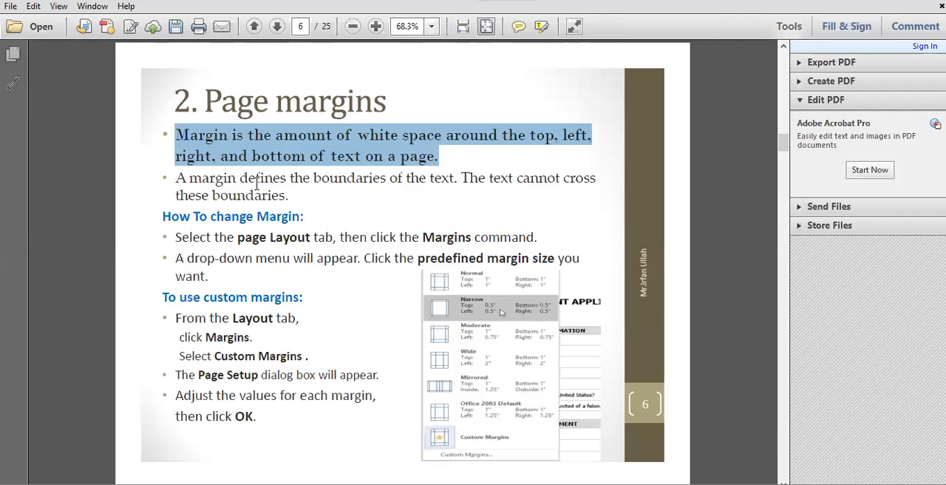
pyautogui.hotkey('alt', 'Tab')
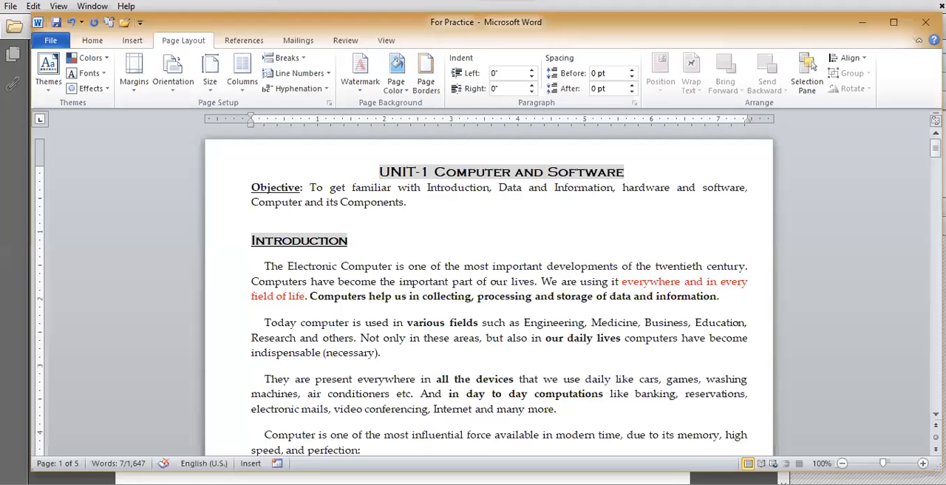
pyautogui.scroll(-2, 384, 381)
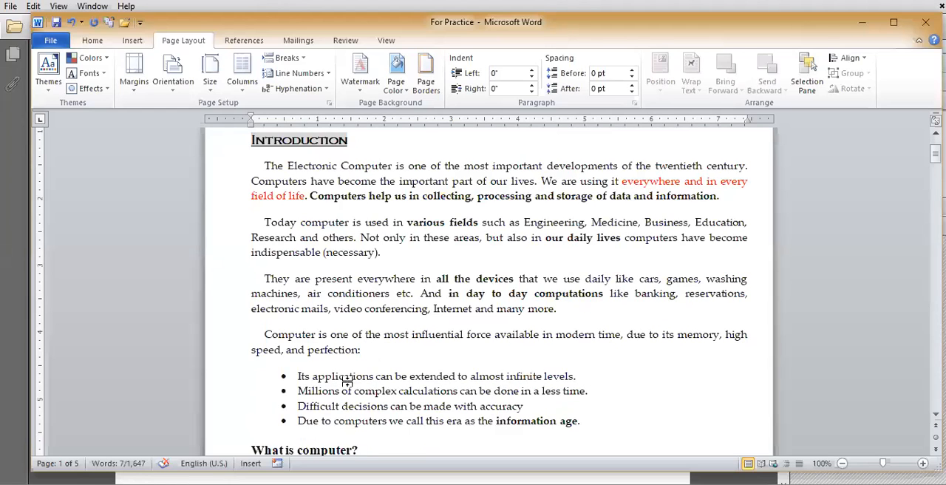
pyautogui.scroll(-10, 383, 381)
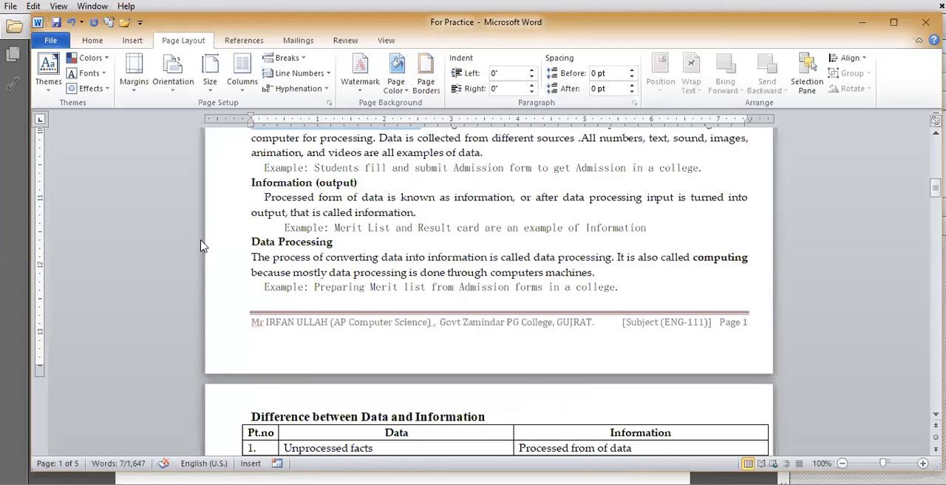
pyautogui.scroll(8, 231, 262)
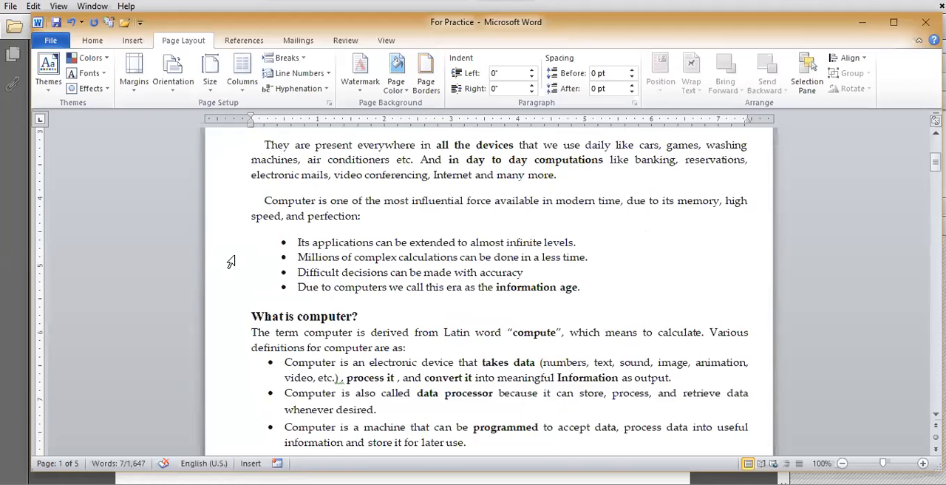
pyautogui.scroll(6, 232, 262)
pyautogui.scroll(1, 394, 270)
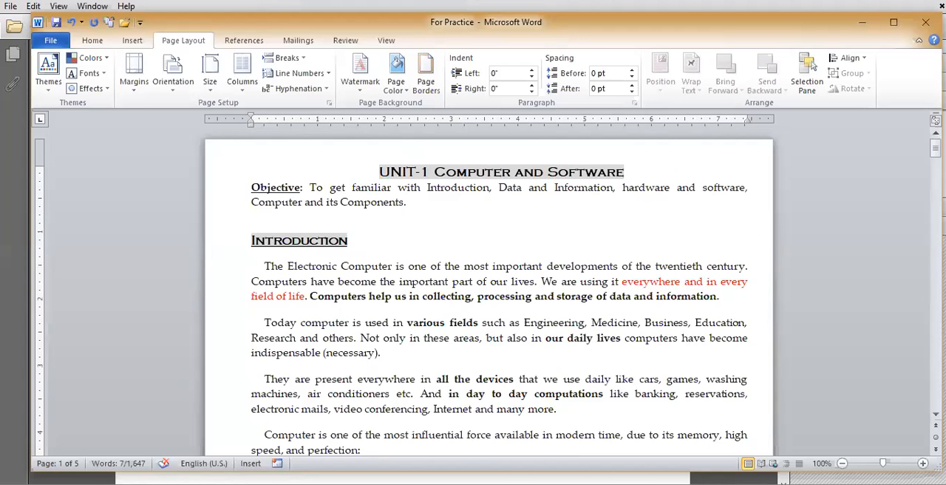
# Step: Switch back to the PDF slides and mark the ways to change margins: the Margins command, Custom Margins and the Ruler Bar
pyautogui.hotkey('alt', 'Tab')
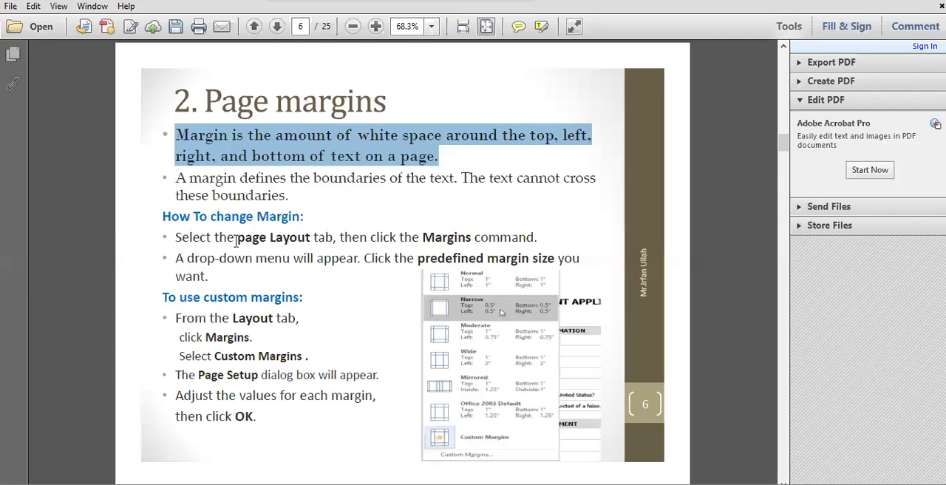
pyautogui.moveTo(163, 215); pyautogui.dragTo(311, 216)
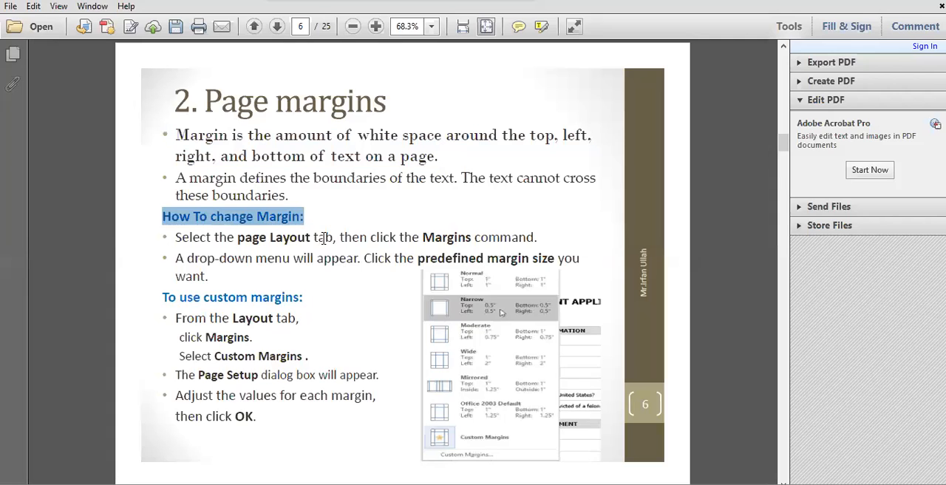
pyautogui.doubleClick(453, 238)
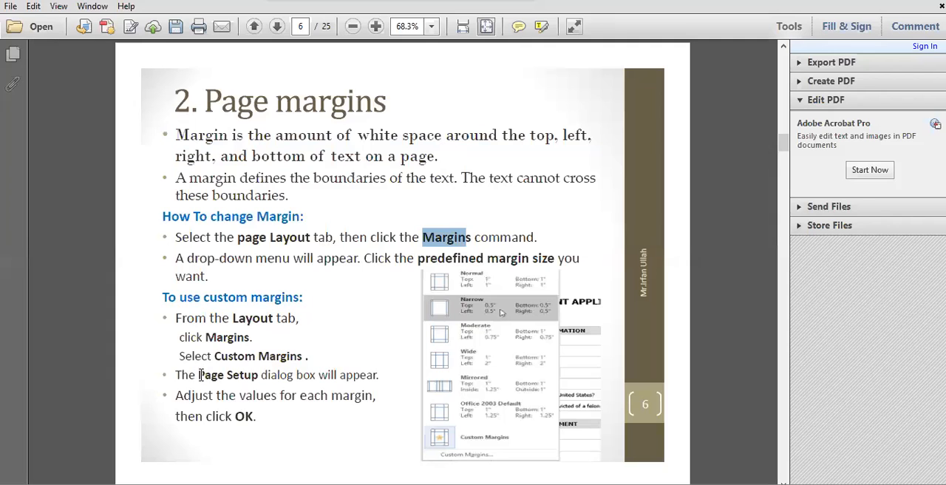
pyautogui.moveTo(217, 360); pyautogui.dragTo(313, 359)
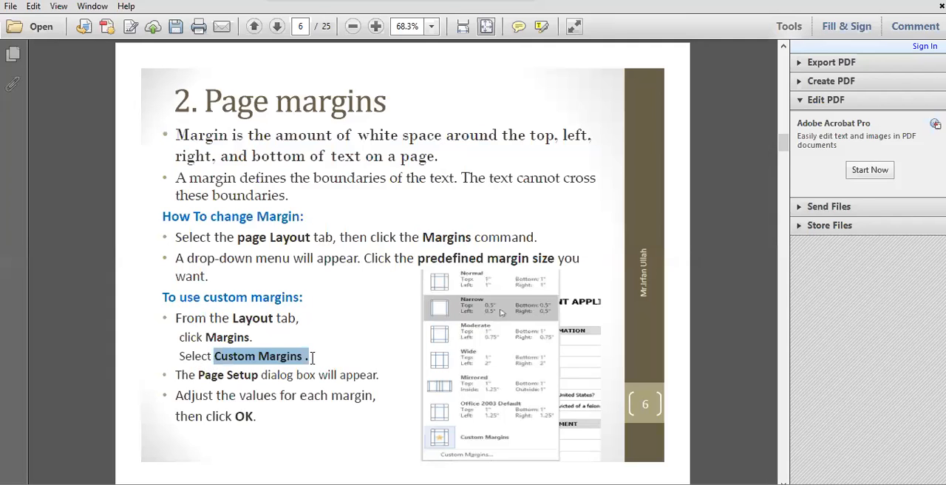
pyautogui.scroll(-1, 313, 359)
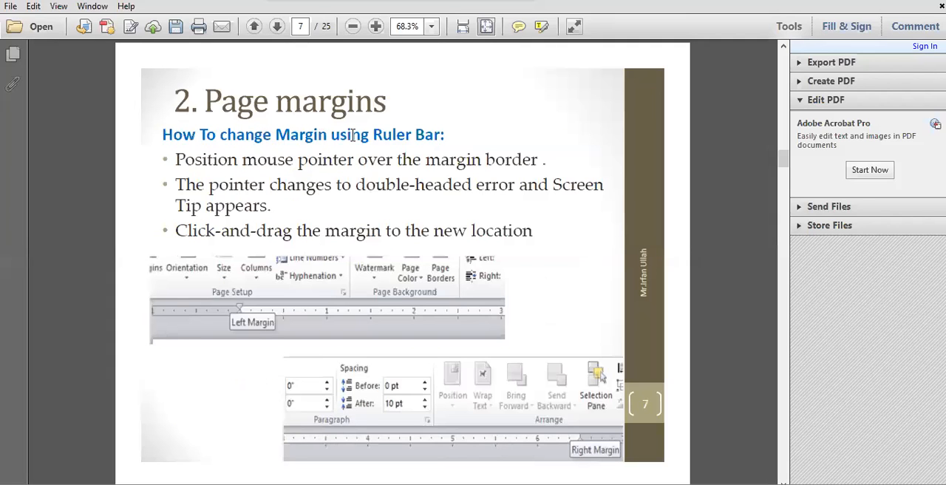
pyautogui.moveTo(375, 135); pyautogui.dragTo(449, 135)
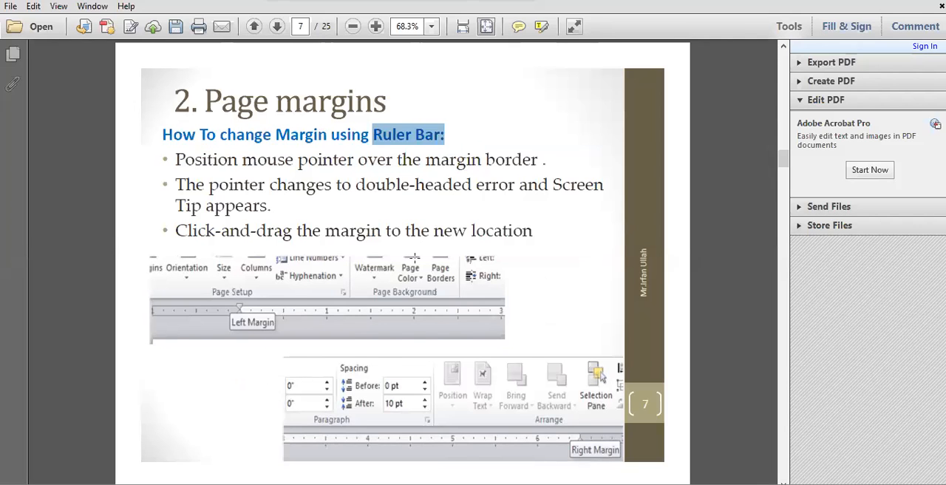
# Step: Review slides 6 and 7 again, marking "page Layout tab, then click the Margins", "Custom Margins" and "Ruler Bar"
pyautogui.scroll(1, 414, 257)
pyautogui.moveTo(237, 237); pyautogui.dragTo(477, 238)
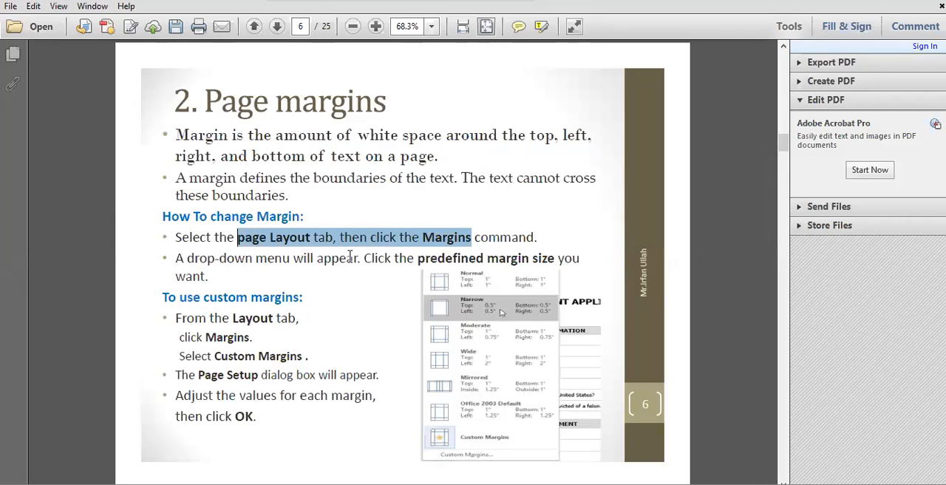
pyautogui.moveTo(213, 356); pyautogui.dragTo(315, 350)
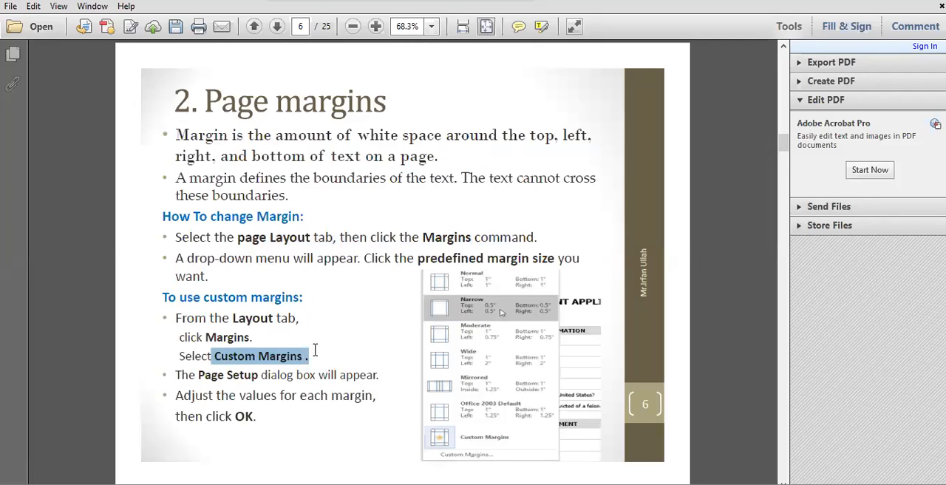
pyautogui.scroll(-1, 315, 350)
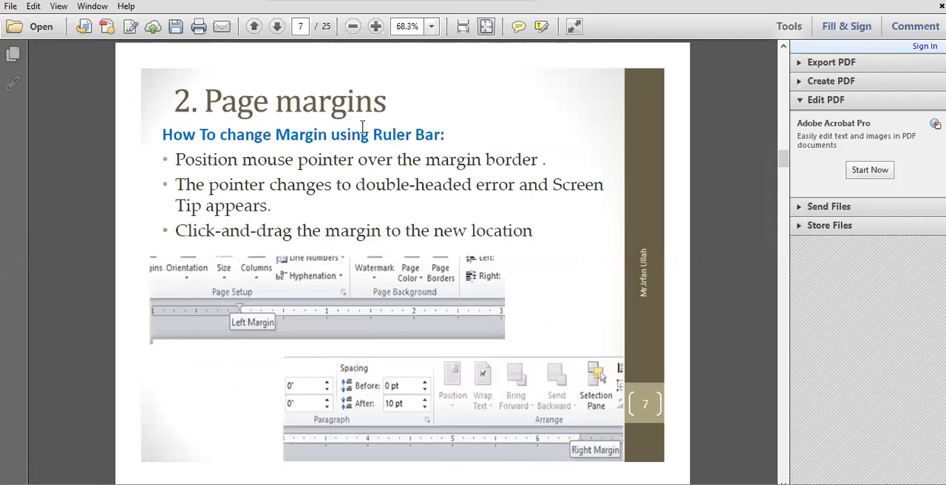
pyautogui.moveTo(373, 136); pyautogui.dragTo(446, 136)
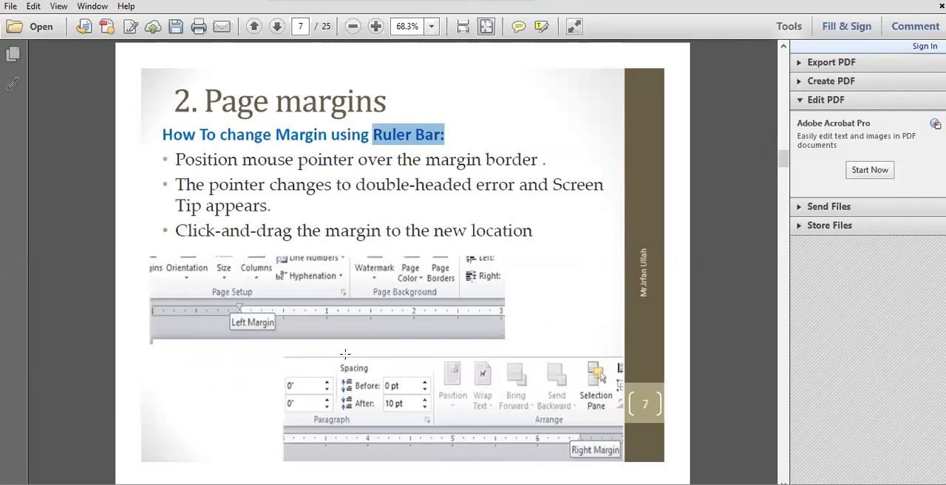
# Step: Switch to the For Practice document in Word, apply the Normal margins (1" on all sides) and check the end of page 1
pyautogui.hotkey('alt', 'Tab')
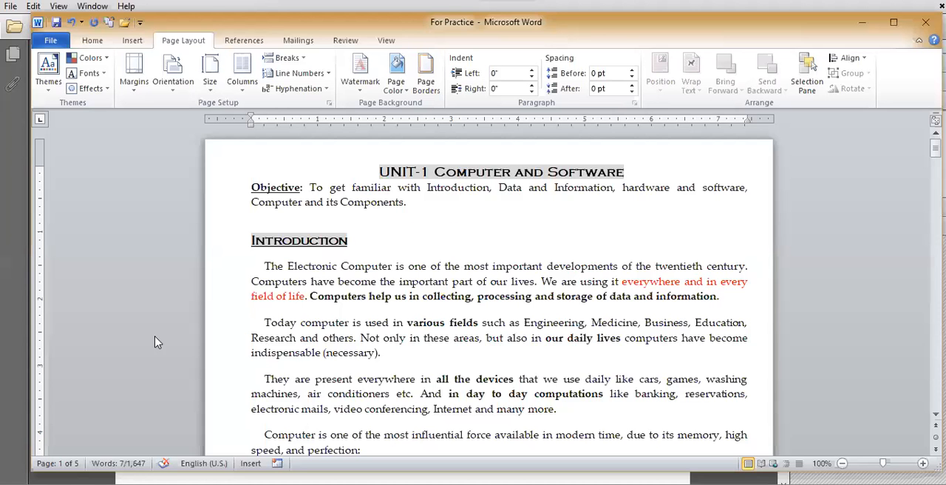
pyautogui.click(383, 318)
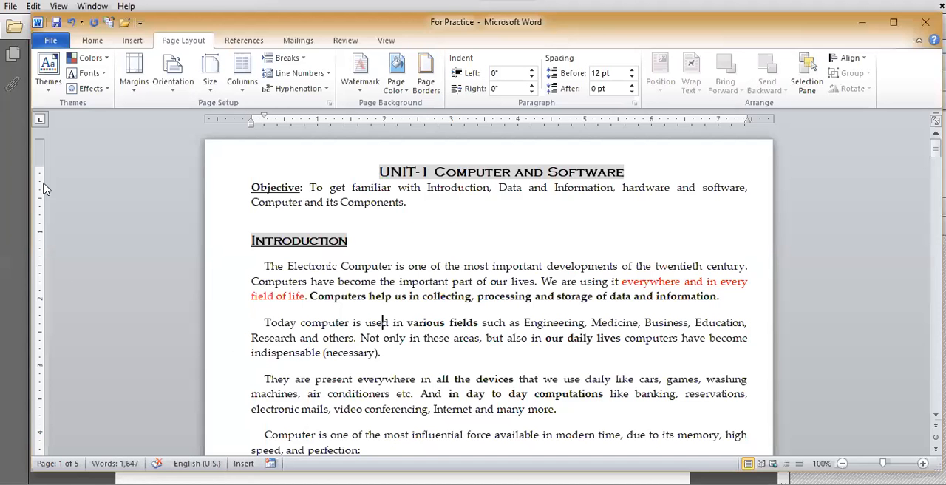
pyautogui.click(134, 93)
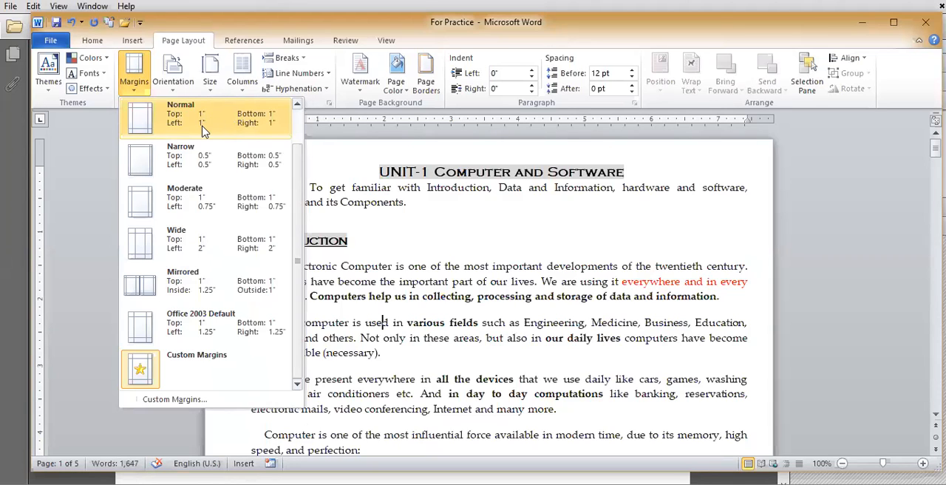
pyautogui.click(259, 129)
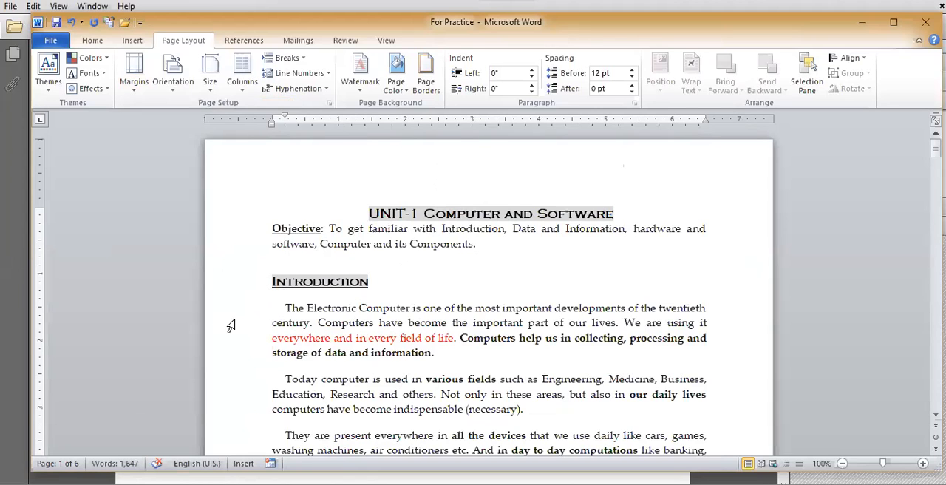
pyautogui.scroll(-2, 469, 355)
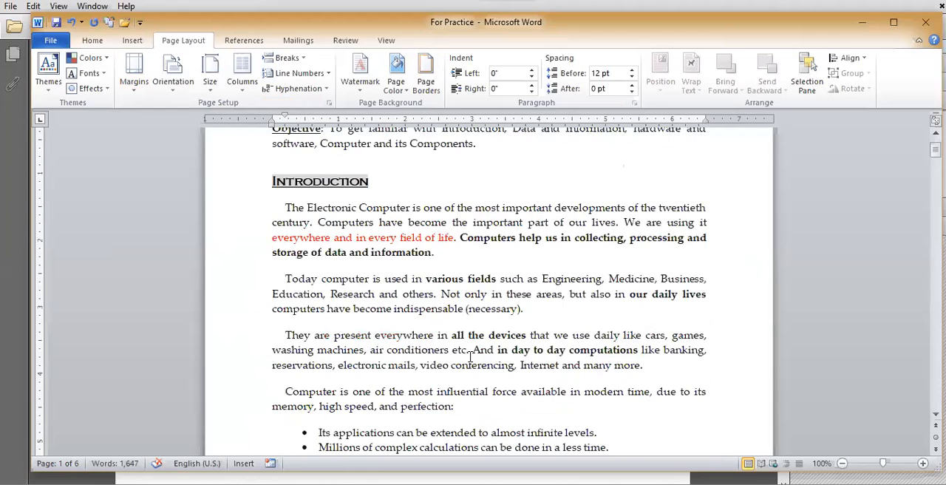
pyautogui.scroll(-12, 470, 357)
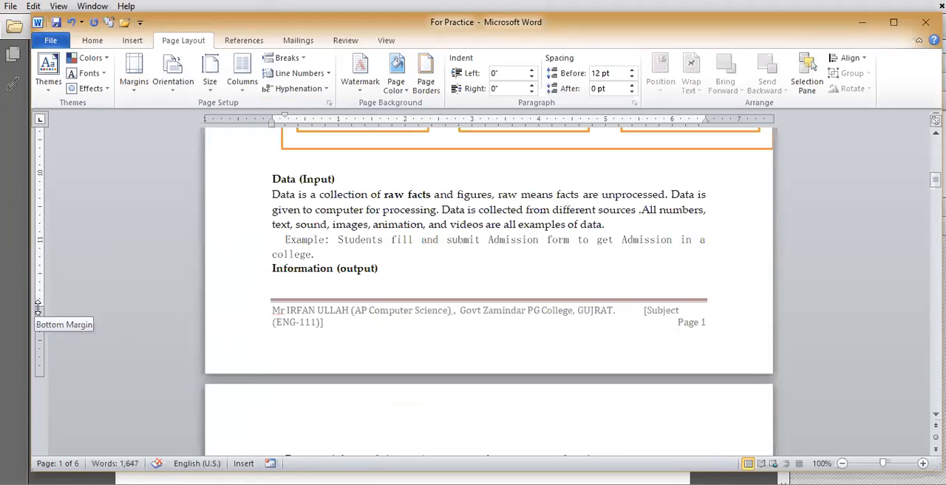
# Step: Examine the bottom margin boundary at the end of page 1 on the vertical ruler and return to the page's beginning
pyautogui.moveTo(38, 307); pyautogui.dragTo(38, 307)
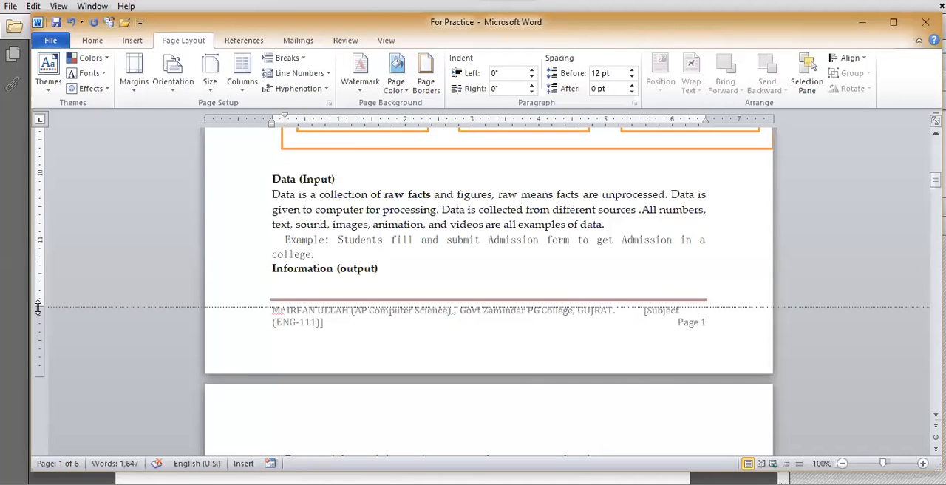
pyautogui.moveTo(37, 307); pyautogui.dragTo(38, 307)
pyautogui.scroll(1, 469, 310)
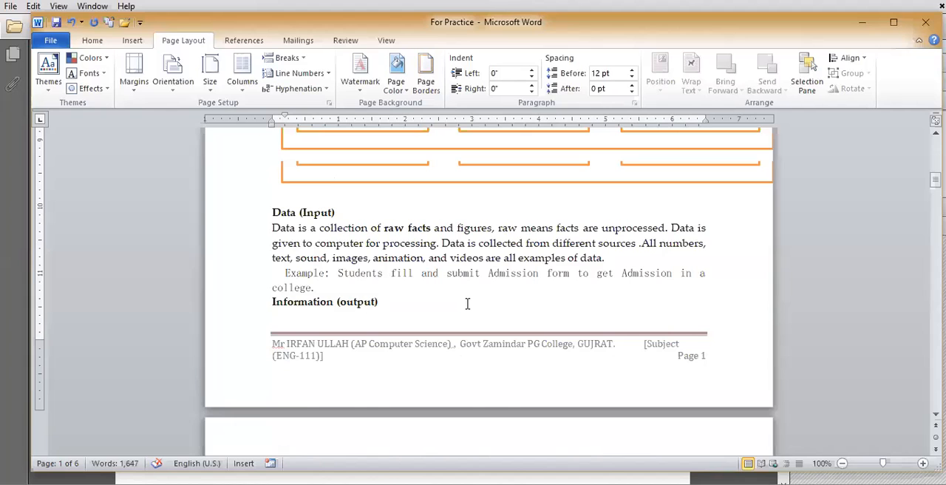
pyautogui.scroll(12, 467, 304)
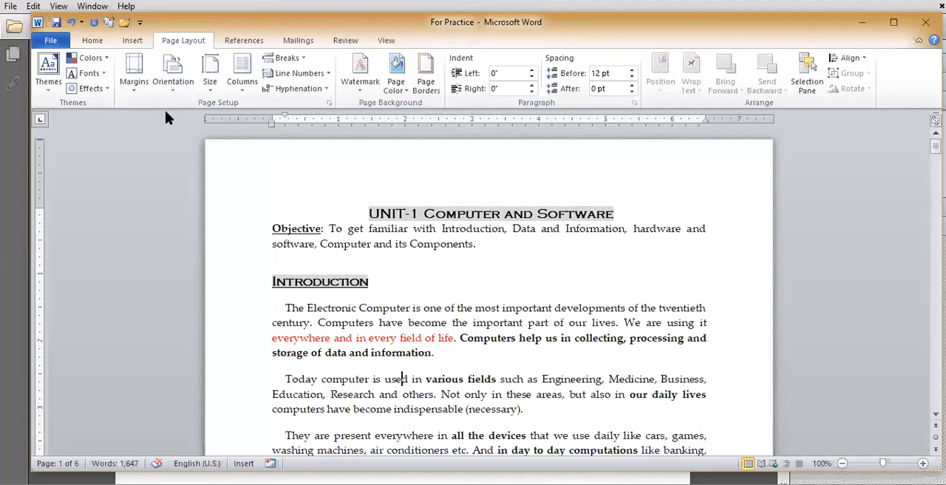
# Step: Check the right and left margin borders on the horizontal ruler and apply the Narrow margins (0.5" on all sides)
pyautogui.moveTo(705, 116); pyautogui.dragTo(705, 116)
pyautogui.moveTo(271, 116); pyautogui.dragTo(272, 116)
pyautogui.click(134, 77)
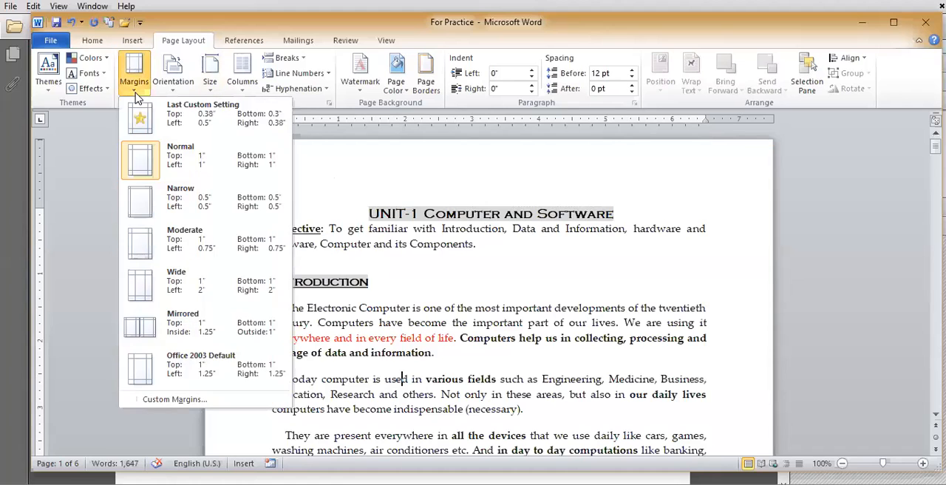
pyautogui.click(202, 209)
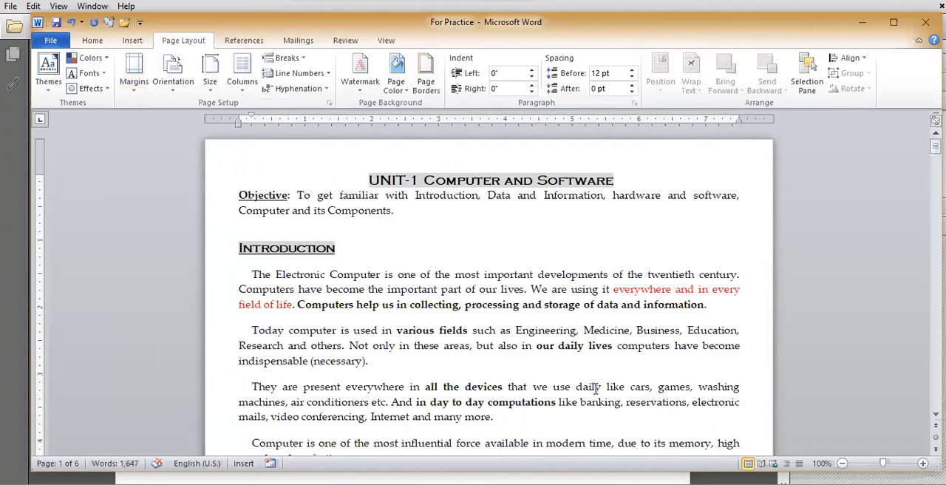
# Step: Try custom margins in Page Setup by raising the top margin to 1.4" and adjusting the left and bottom margins, and discard the changes
pyautogui.click(135, 85)
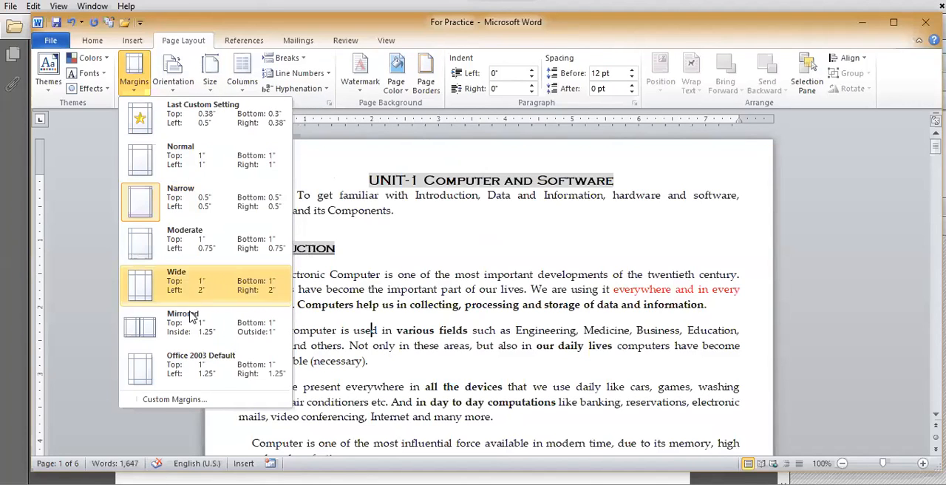
pyautogui.click(174, 399)
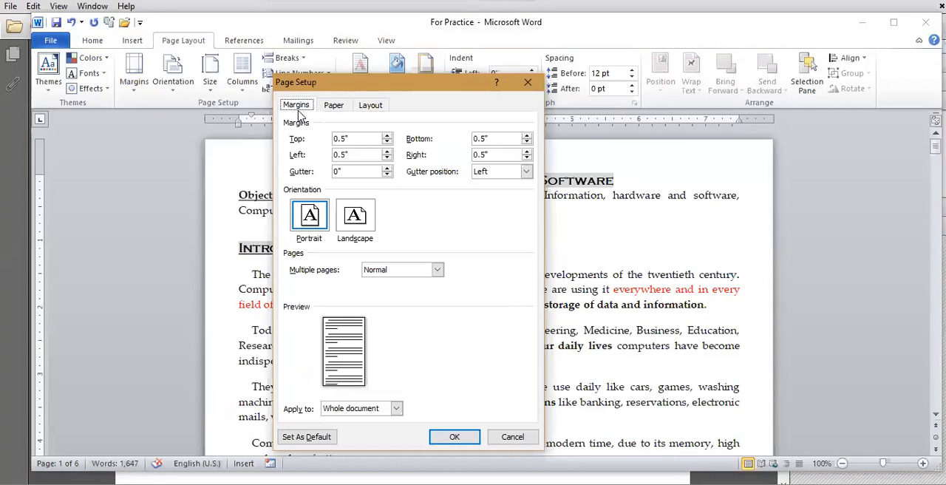
pyautogui.click(387, 137)
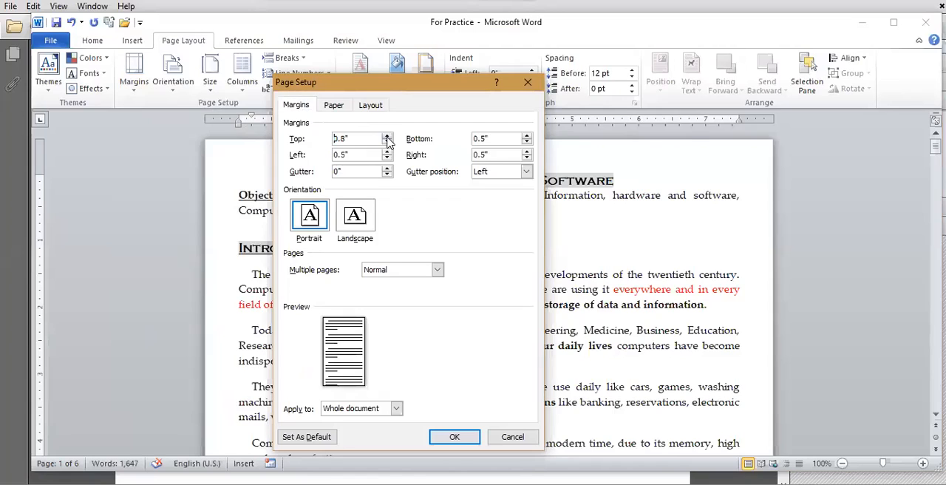
pyautogui.click(388, 138)
pyautogui.click(387, 138)
pyautogui.click(387, 137)
pyautogui.click(388, 138)
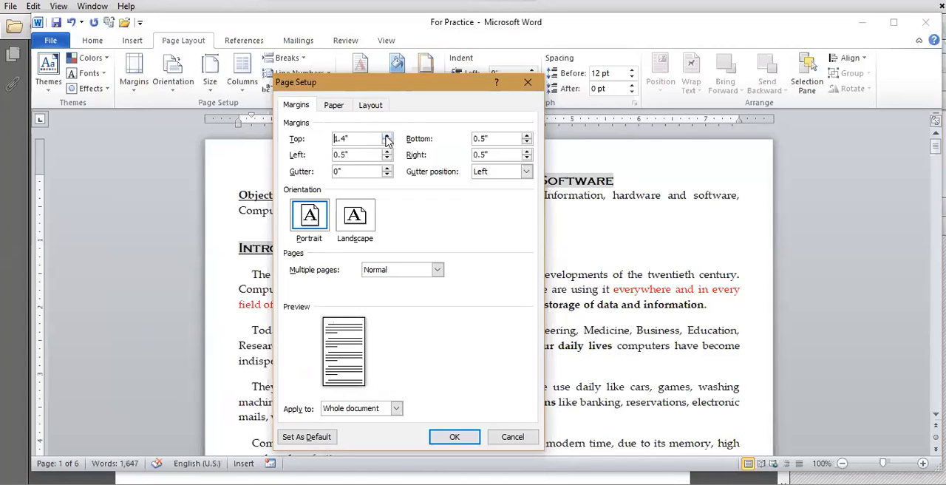
pyautogui.click(387, 151)
pyautogui.click(527, 142)
pyautogui.click(510, 438)
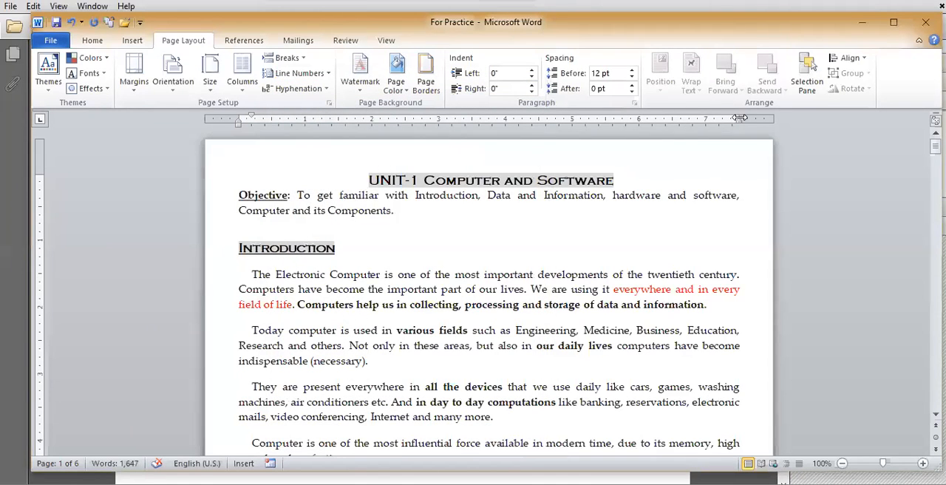
# Step: Widen the right margin to about 1.1" and the left margin to about 0.9" using the ruler, and return to the PDF slides
pyautogui.moveTo(722, 118); pyautogui.dragTo(698, 123)
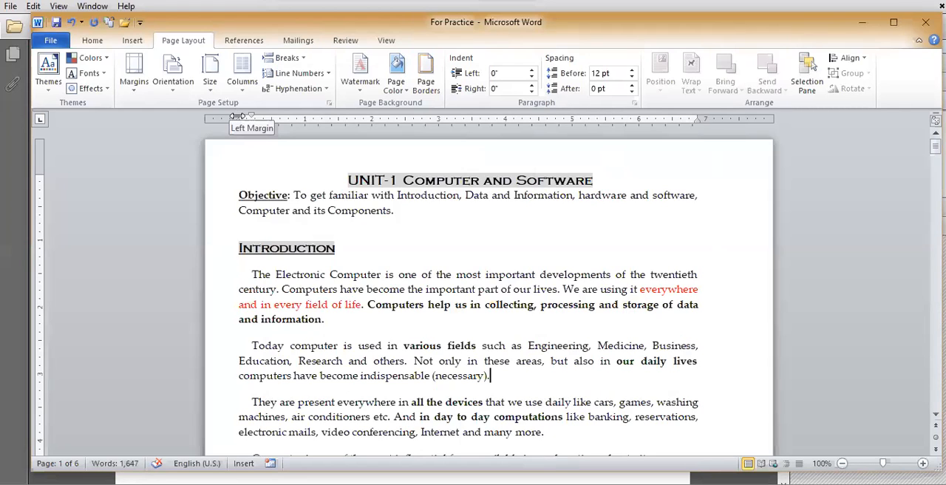
pyautogui.moveTo(238, 116)
pyautogui.mouseDown()
pyautogui.moveTo(309, 122)
pyautogui.moveTo(283, 128)
pyautogui.mouseUp()
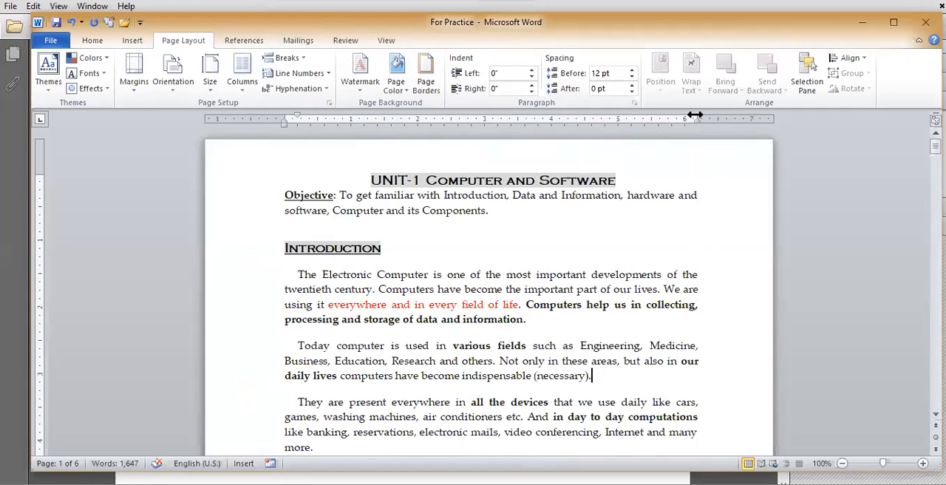
pyautogui.moveTo(284, 118); pyautogui.dragTo(267, 118)
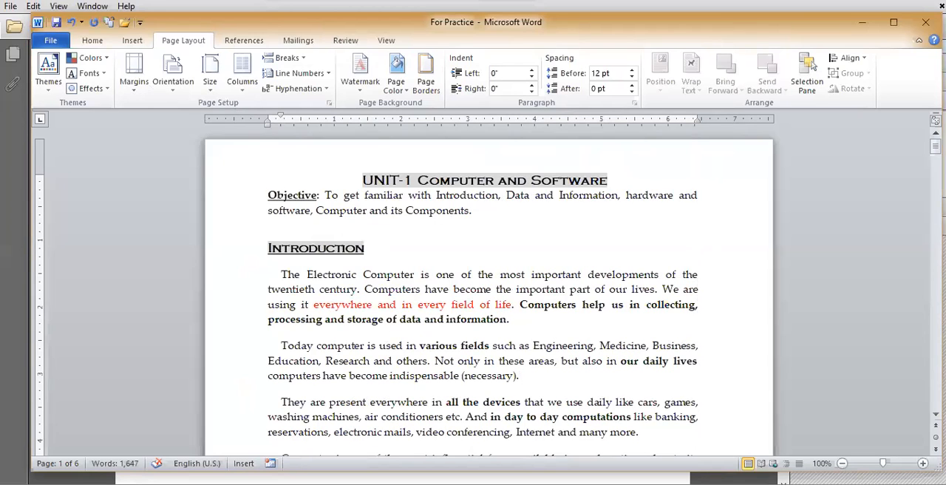
pyautogui.hotkey('alt', 'Tab')
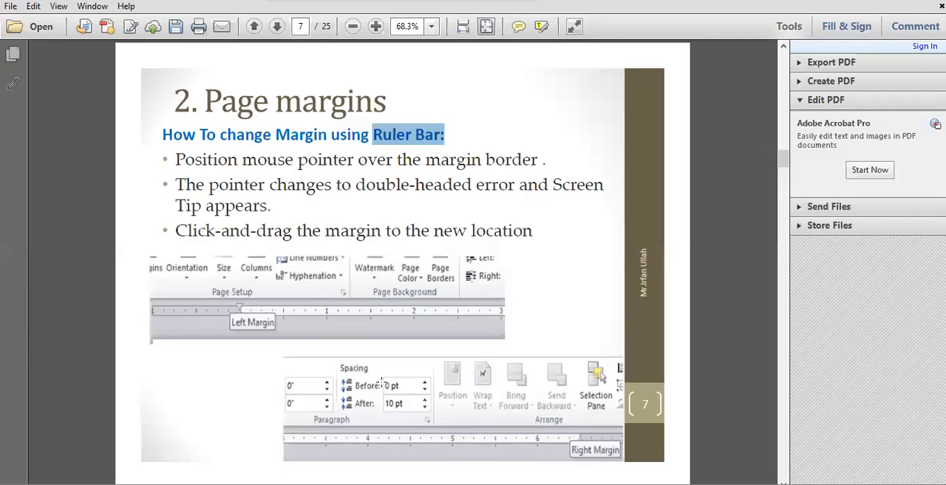
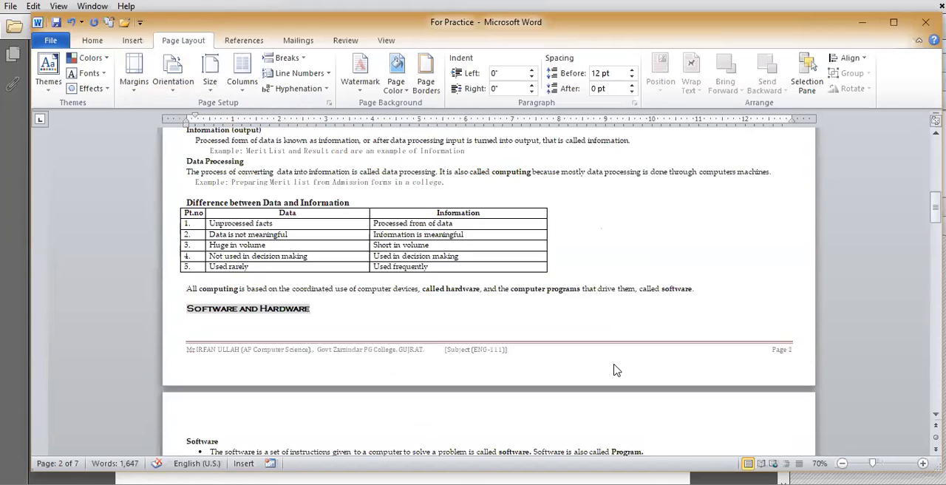
# Step: Select the entire Difference between Software and Hardware table on page 3
pyautogui.scroll(-9, 515, 365)
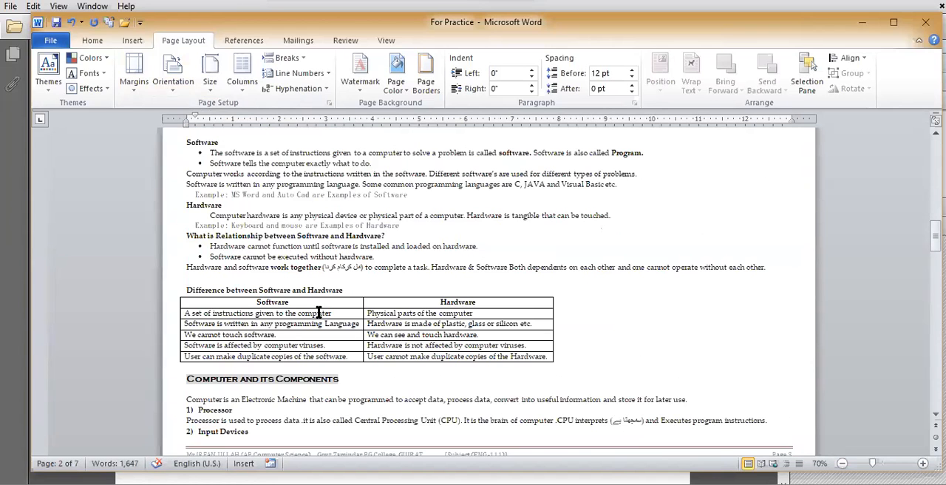
pyautogui.click(286, 303)
pyautogui.click(442, 301)
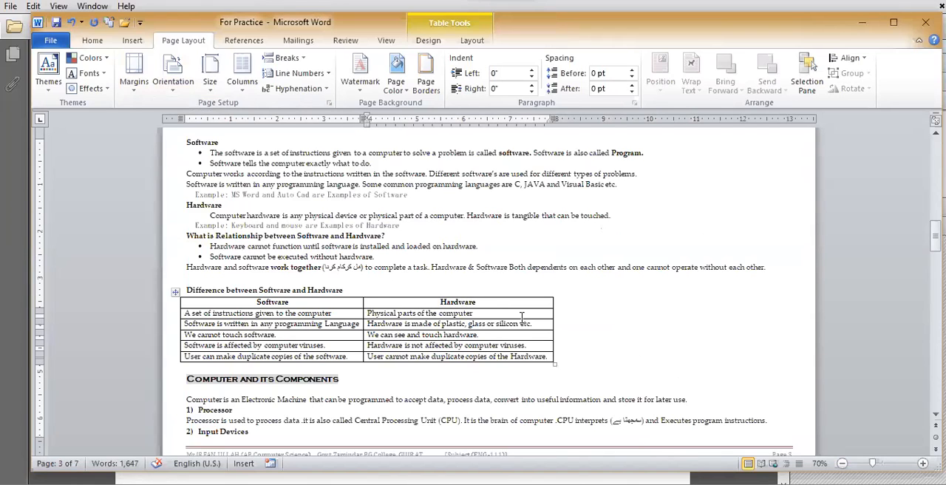
pyautogui.click(420, 324)
pyautogui.click(179, 292)
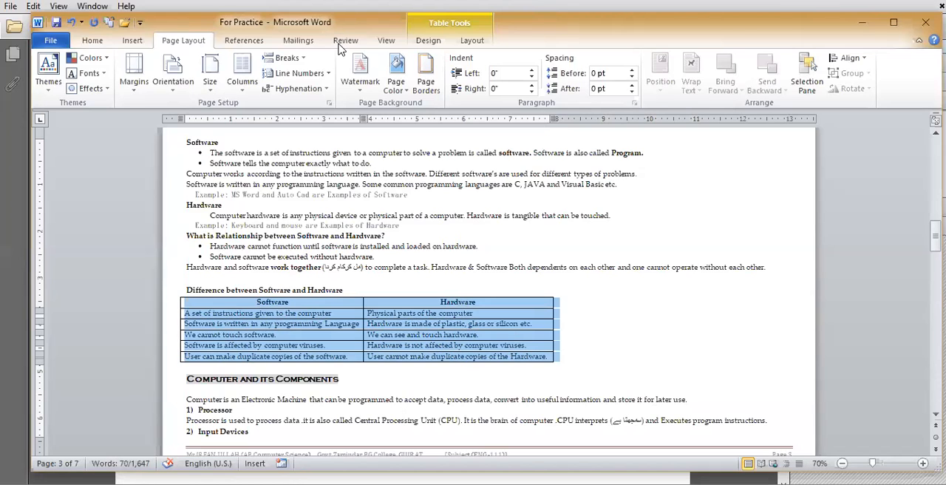
# Step: Zoom the document to 100% and undo the landscape orientation change
pyautogui.click(865, 484)
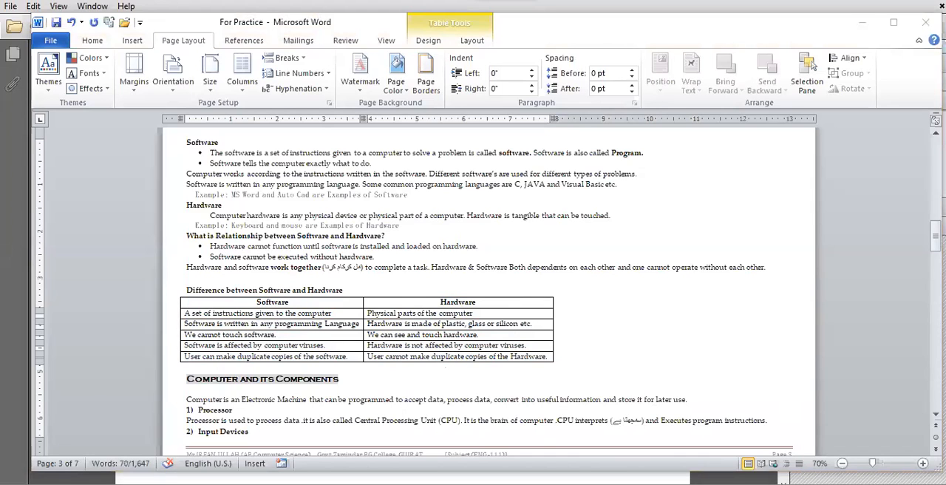
pyautogui.click(922, 463)
pyautogui.click(923, 463)
pyautogui.click(922, 463)
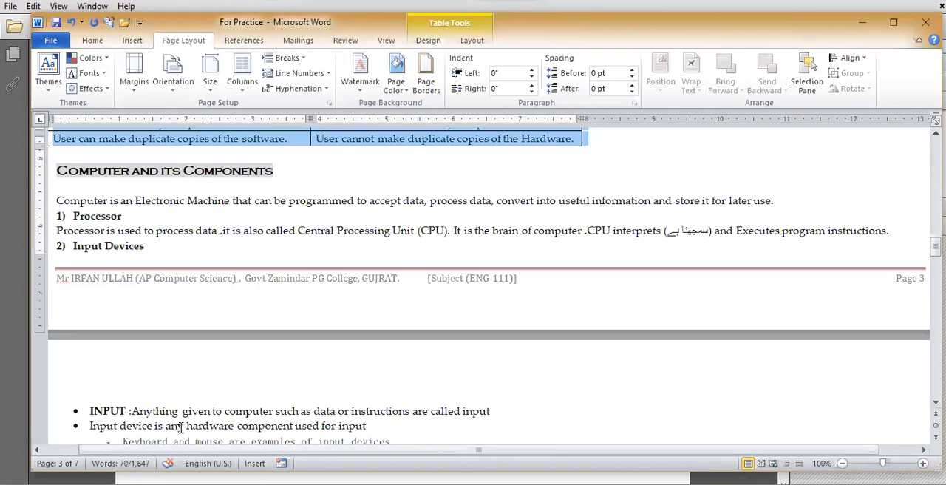
pyautogui.hotkey('ctrl', 'z')
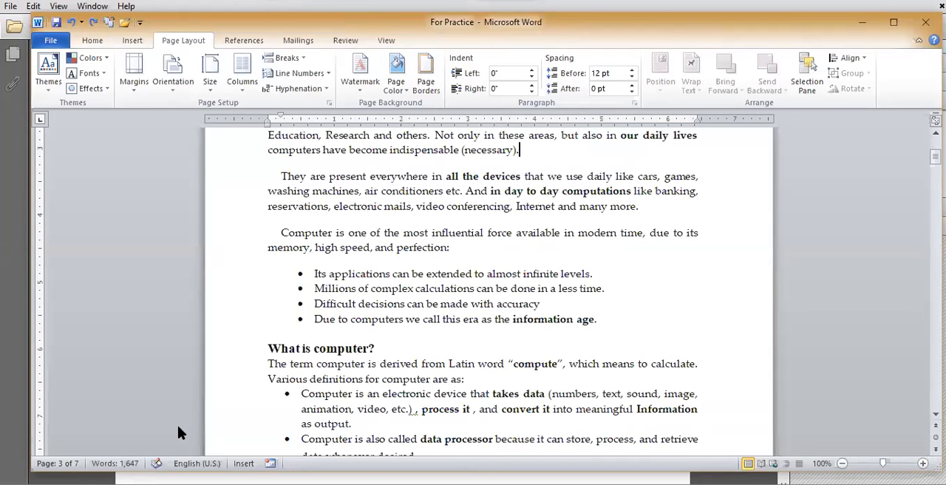
# Step: Check the width and height settings for custom paper sizes in Page Setup and leave the paper size as it is
pyautogui.click(207, 89)
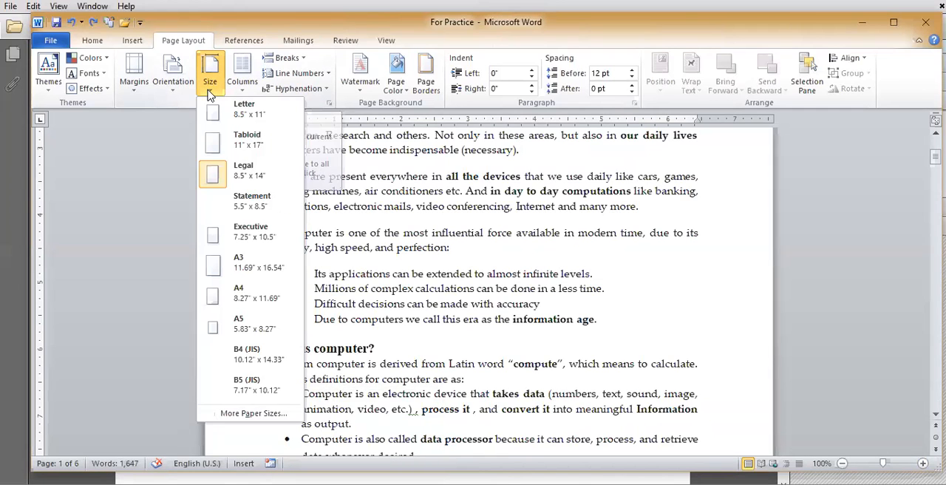
pyautogui.click(250, 412)
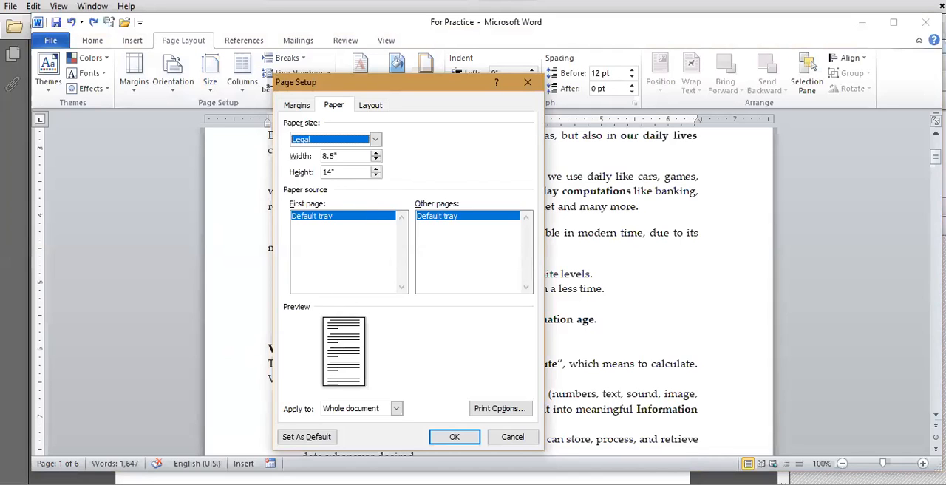
pyautogui.click(334, 156)
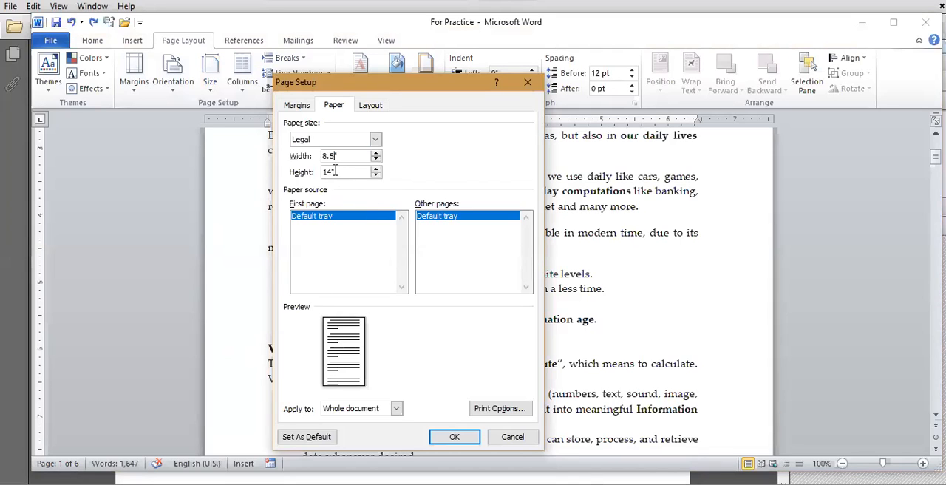
pyautogui.click(334, 172)
pyautogui.click(502, 437)
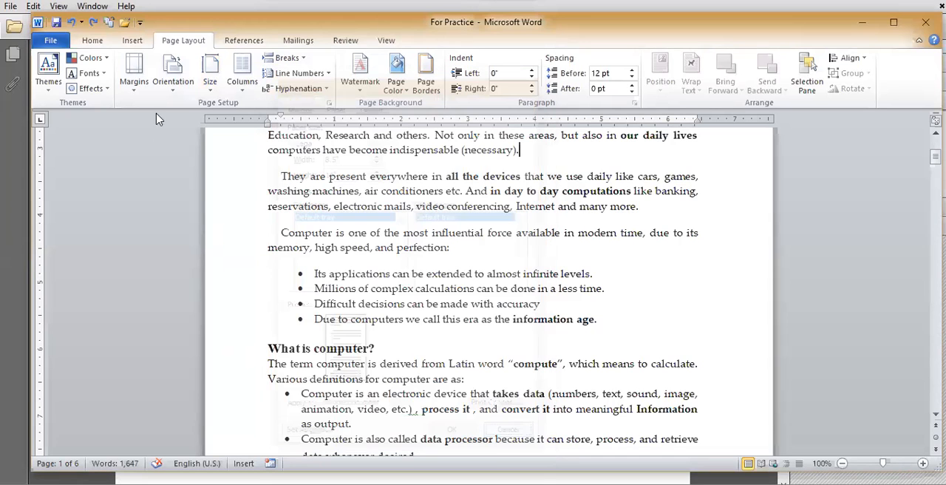
# Step: Review the available margin presets, page orientations and column layouts without applying any of them
pyautogui.click(135, 83)
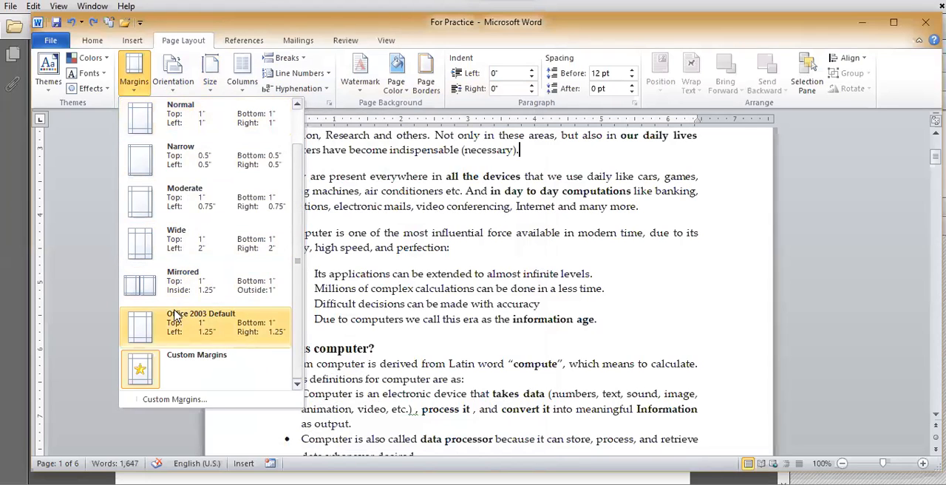
pyautogui.click(173, 73)
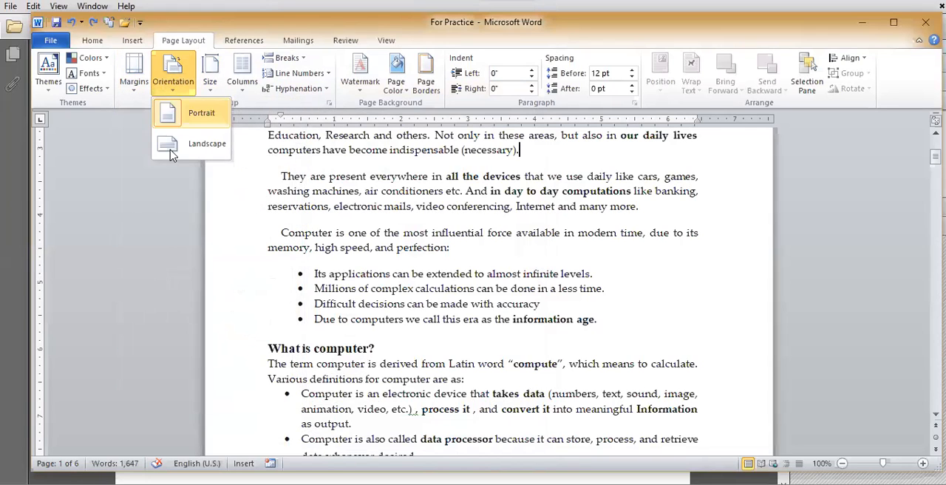
pyautogui.click(244, 94)
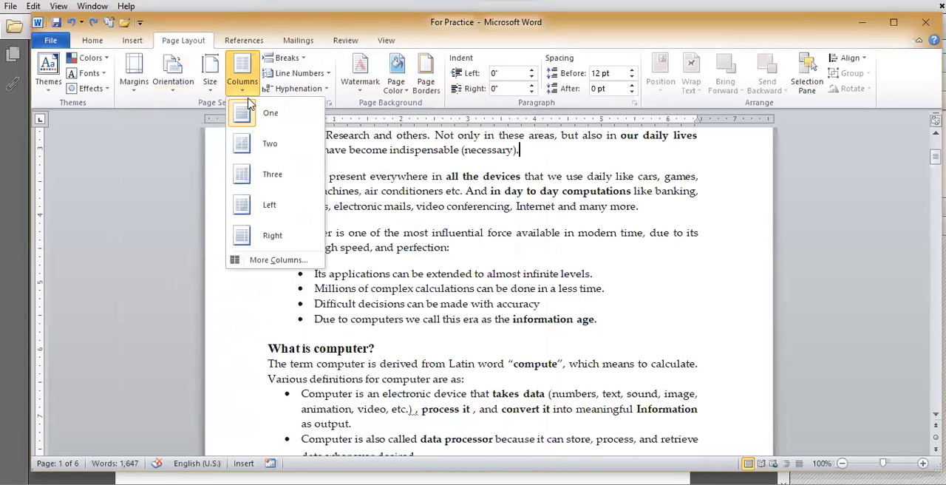
pyautogui.click(370, 213)
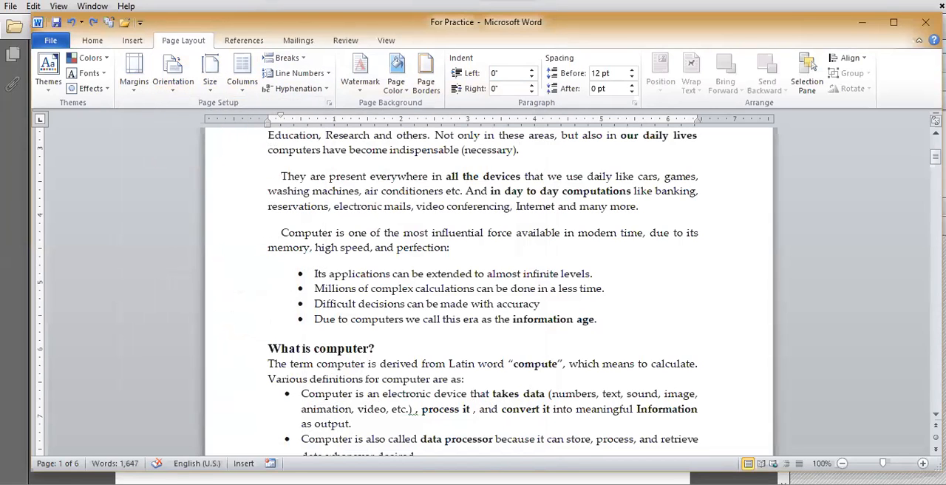
# Step: Switch to the PDF slides and read the Column section on pages 10 and 11, highlighting the heading and the example document types
pyautogui.hotkey('alt', 'Tab')
pyautogui.scroll(-1, 346, 352)
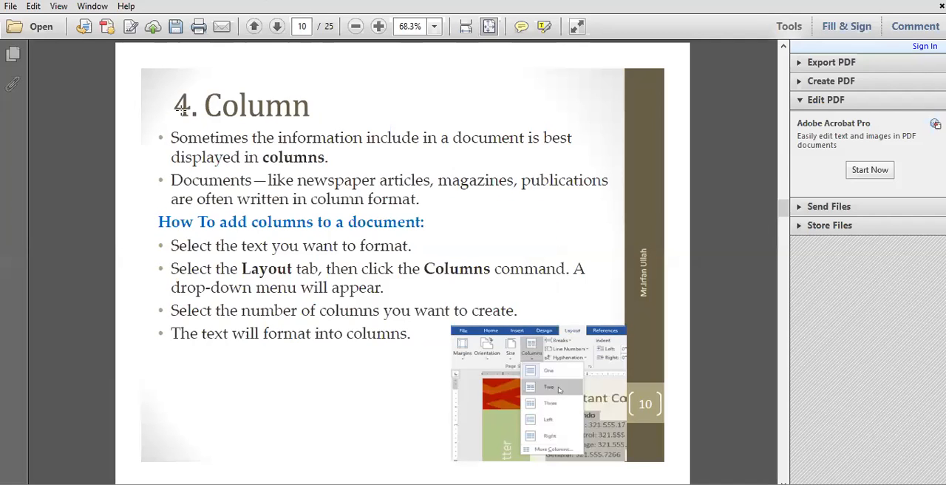
pyautogui.moveTo(166, 87); pyautogui.dragTo(322, 127)
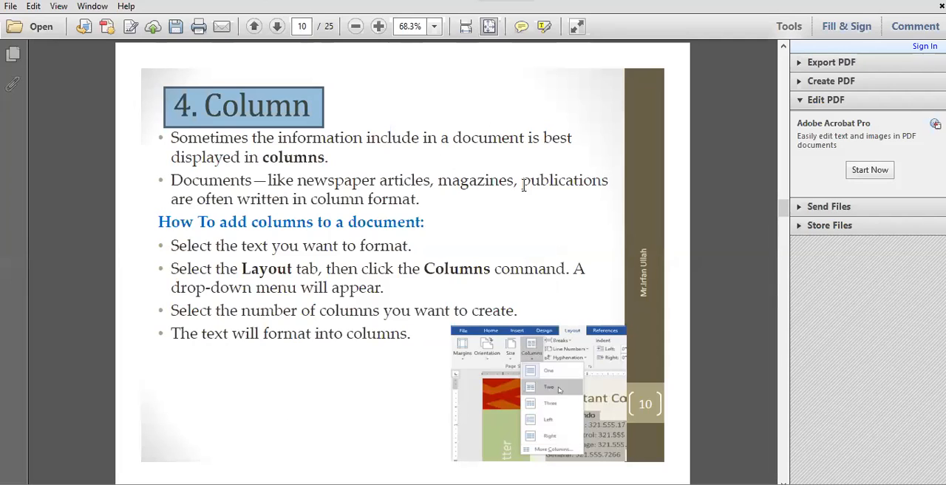
pyautogui.moveTo(522, 183); pyautogui.dragTo(610, 187)
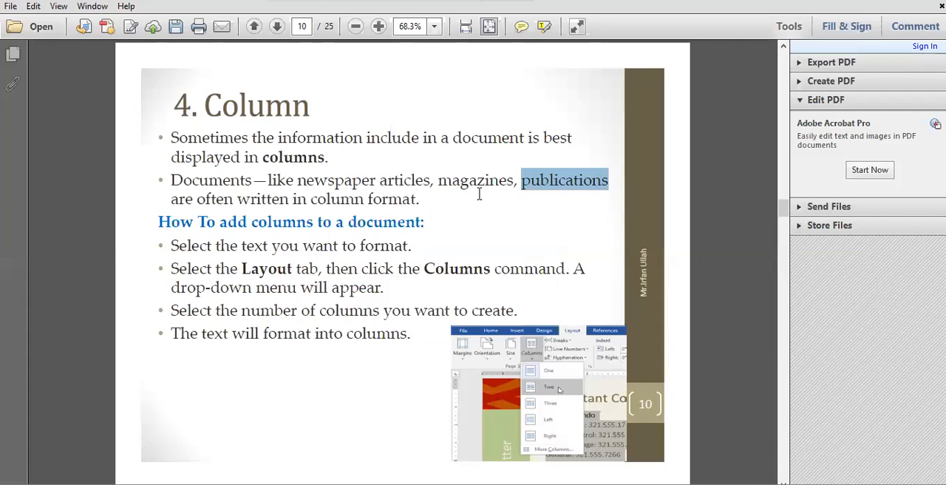
pyautogui.doubleClick(450, 184)
pyautogui.moveTo(299, 181); pyautogui.dragTo(430, 185)
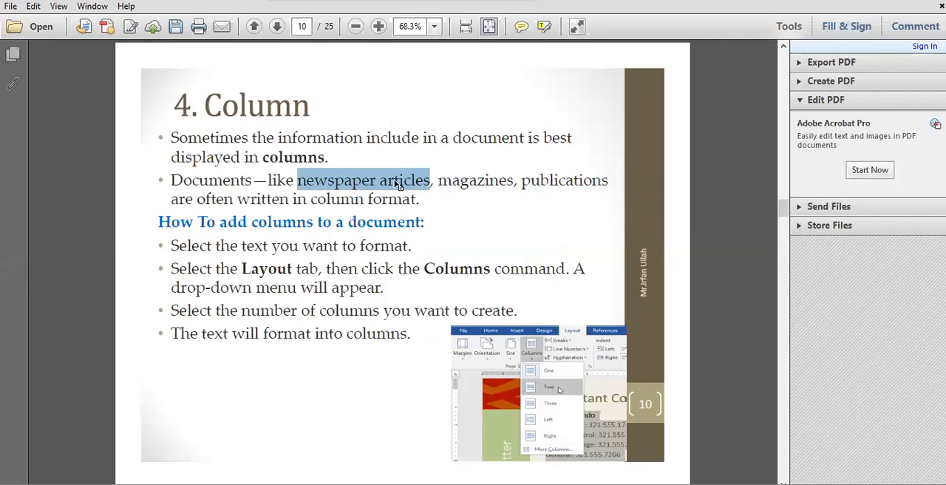
pyautogui.scroll(-1, 258, 314)
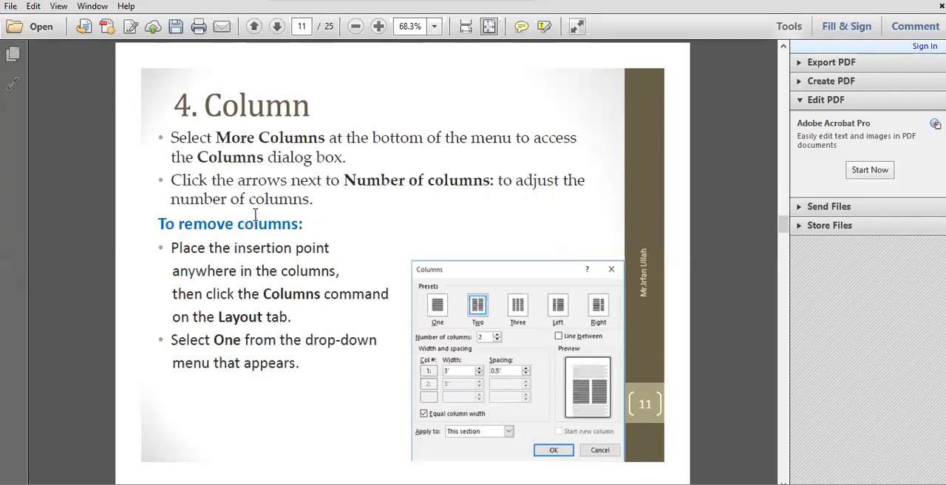
# Step: Switch back to Word and format the For Practice document's text into two columns from the Introduction paragraph on page 1
pyautogui.moveTo(356, 484)
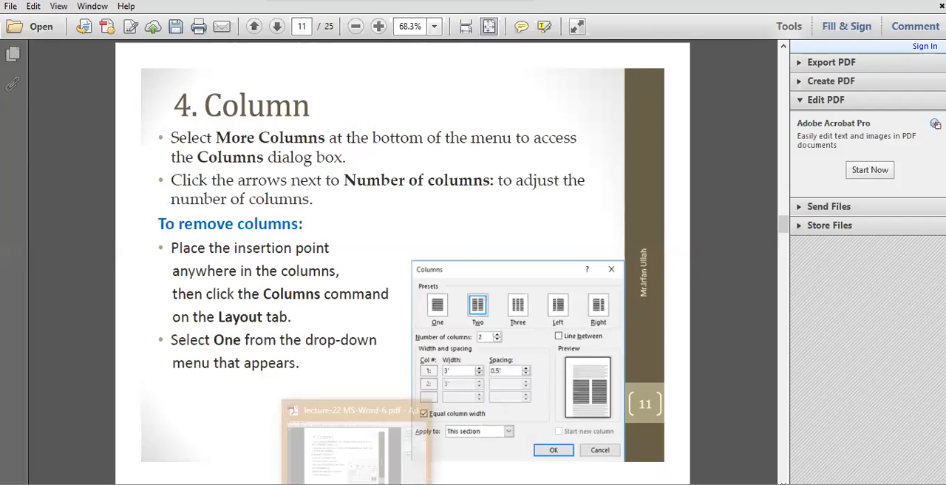
pyautogui.click(388, 484)
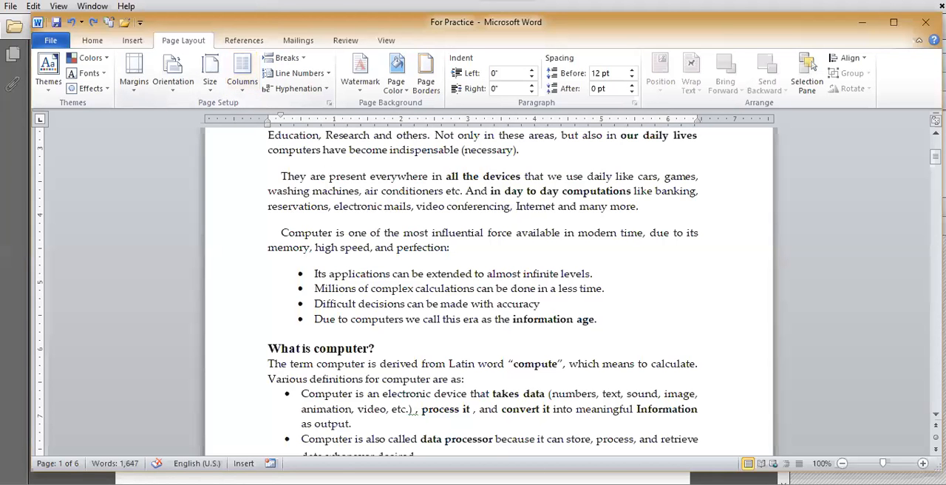
pyautogui.scroll(5, 324, 347)
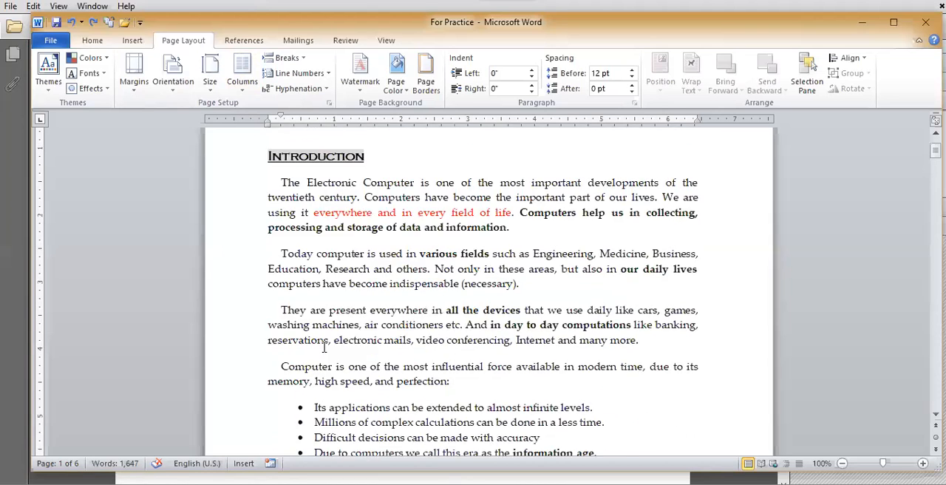
pyautogui.click(309, 304)
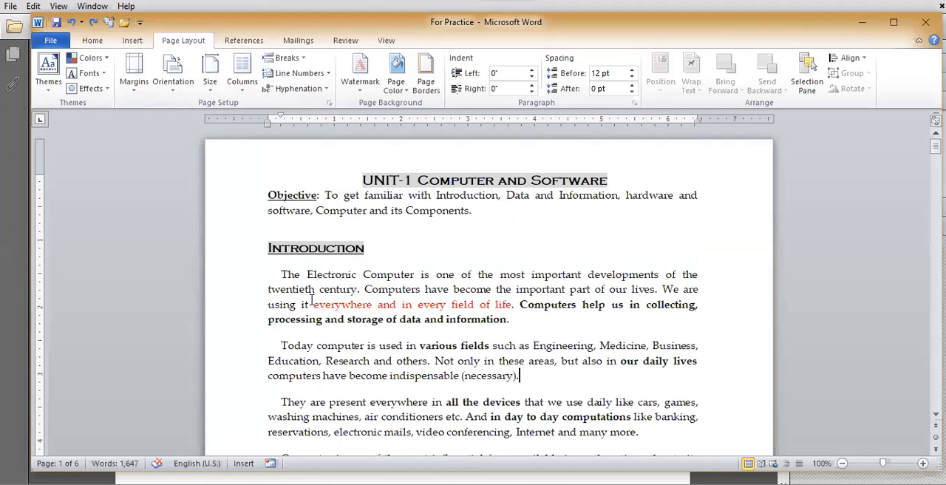
pyautogui.click(244, 90)
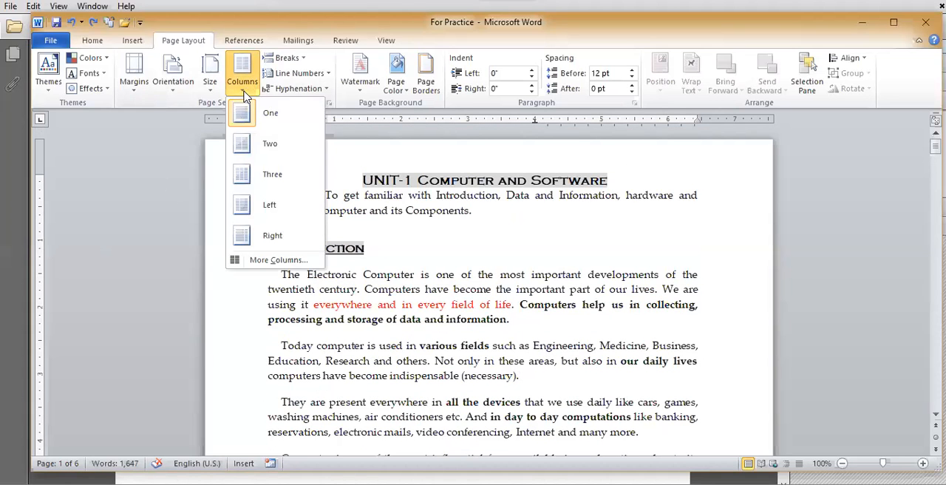
pyautogui.click(257, 146)
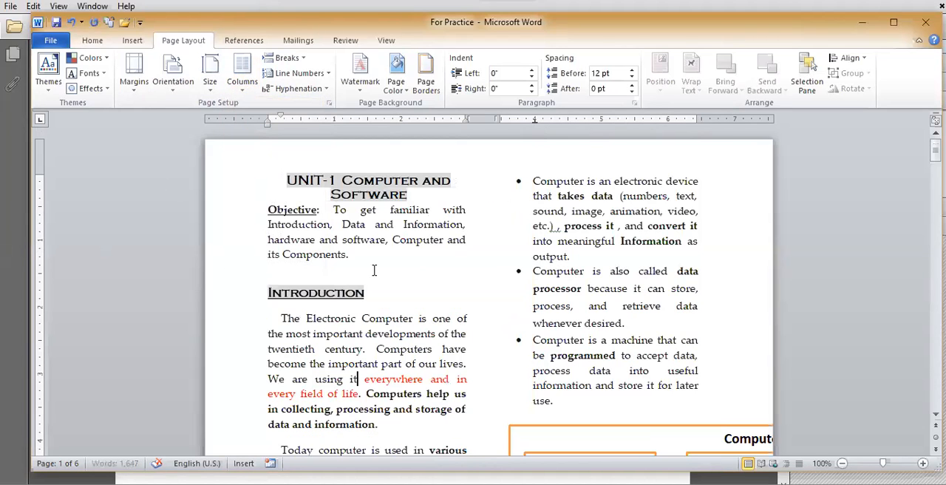
# Step: Examine how text, tables and pictures flow in the two-column layout across the pages, and return to the document's beginning
pyautogui.scroll(-8, 494, 315)
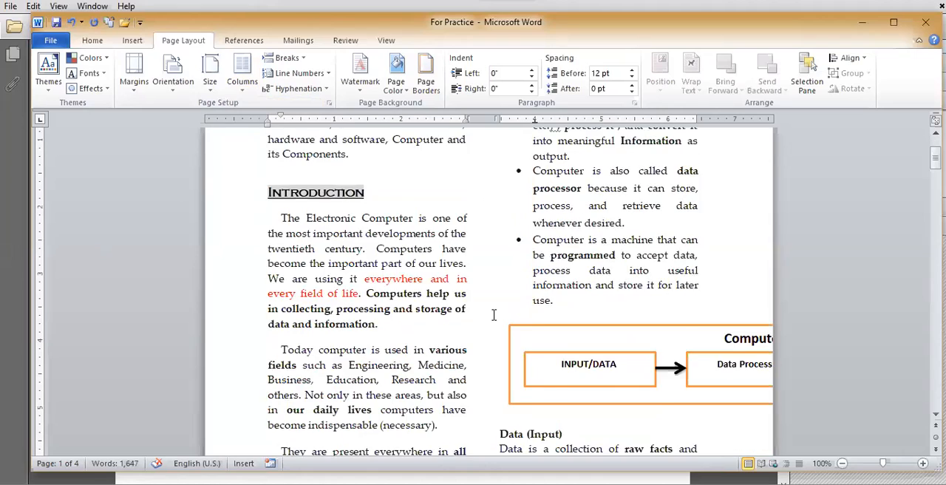
pyautogui.scroll(-16, 494, 315)
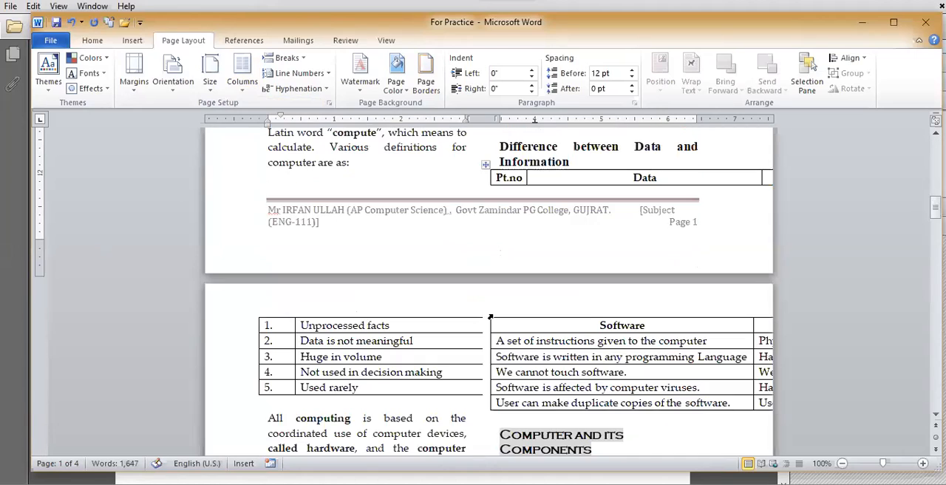
pyautogui.scroll(-6, 493, 314)
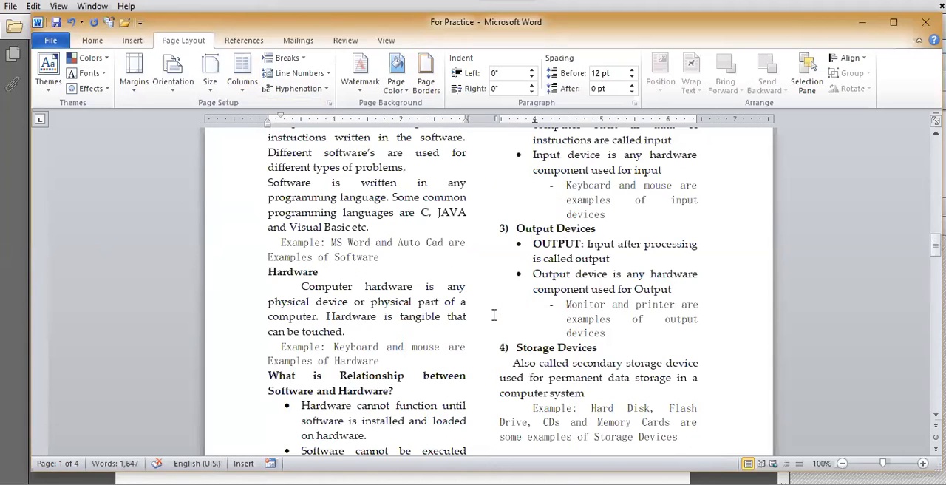
pyautogui.scroll(-15, 494, 315)
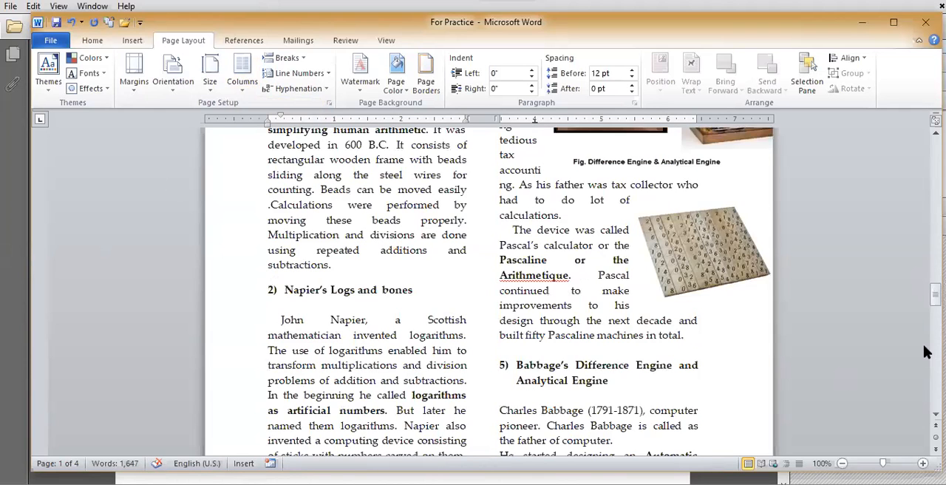
pyautogui.moveTo(926, 416); pyautogui.dragTo(935, 150)
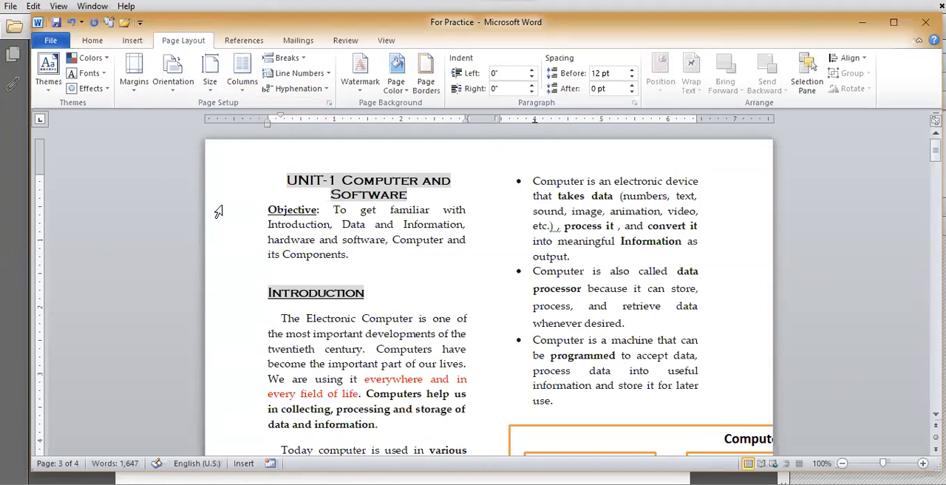
# Step: Format the document's text into three columns and check the layout across the pages
pyautogui.click(241, 87)
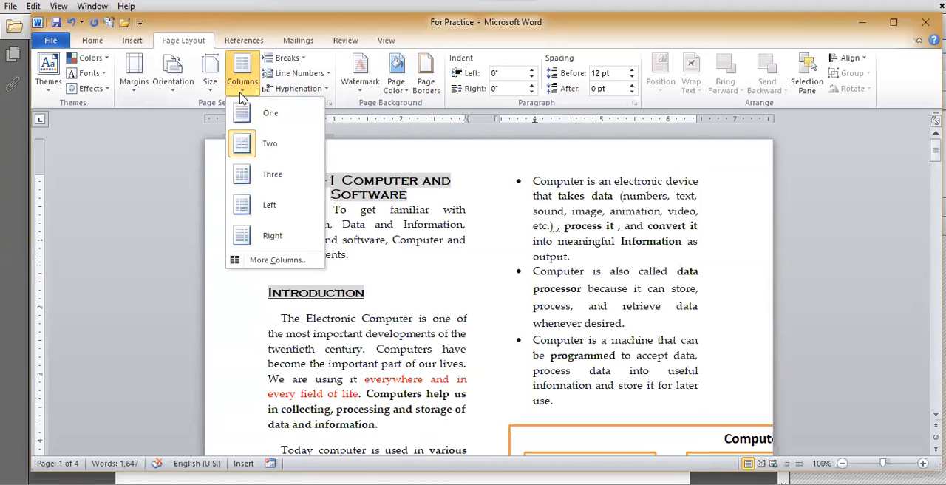
pyautogui.click(266, 177)
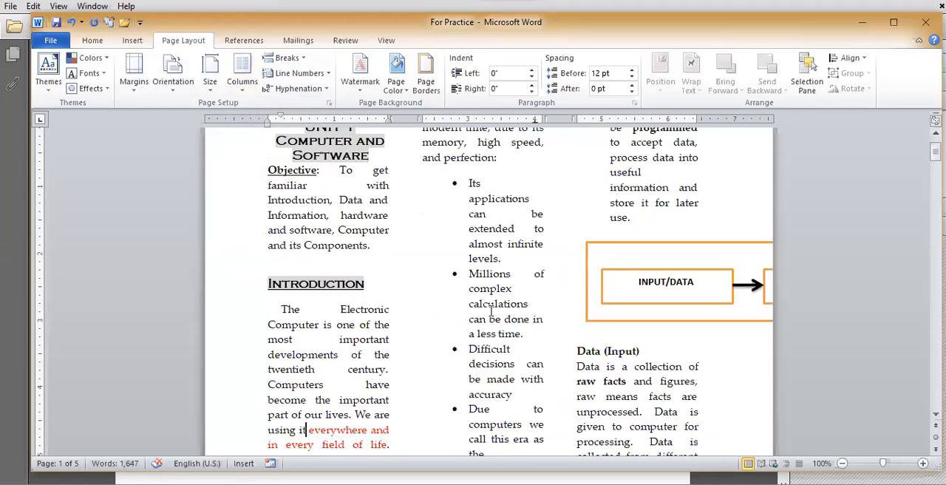
pyautogui.scroll(-10, 491, 311)
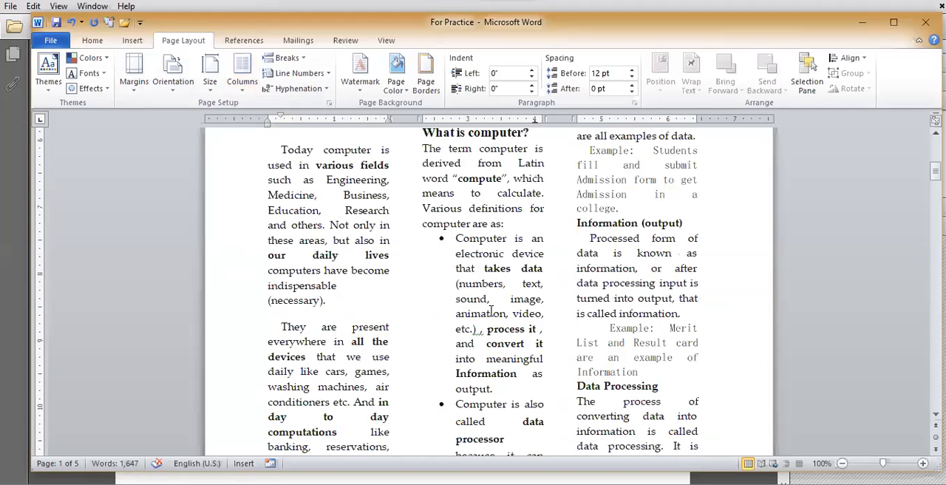
pyautogui.scroll(-5, 491, 311)
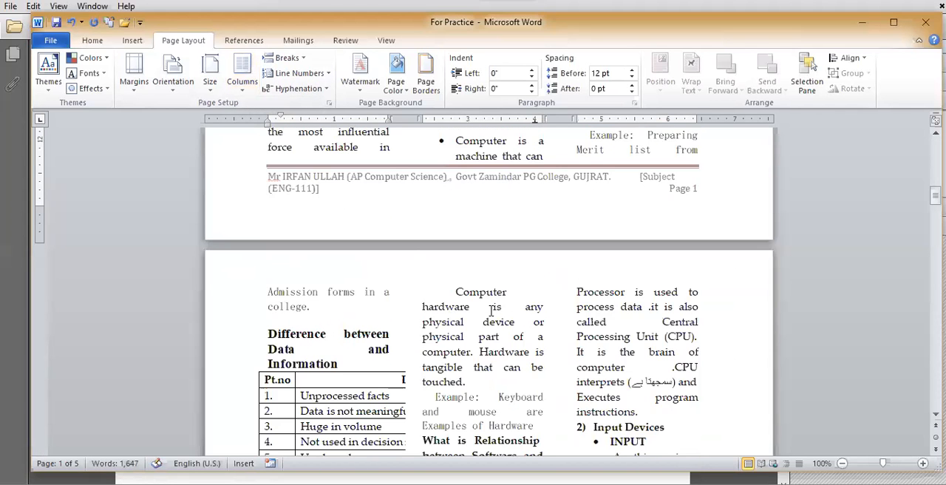
pyautogui.scroll(-15, 490, 311)
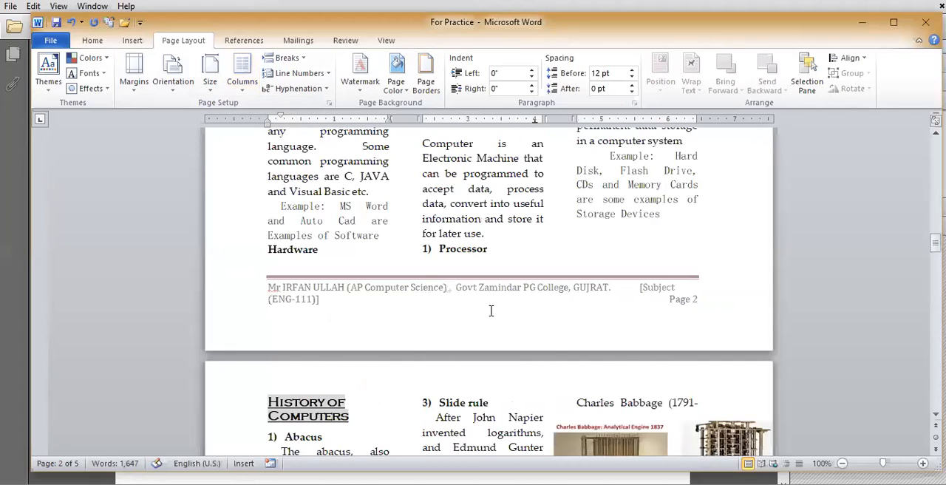
# Step: Return to the document's beginning, format the text into two columns and check the layout on page 1
pyautogui.scroll(8, 491, 311)
pyautogui.scroll(5, 491, 311)
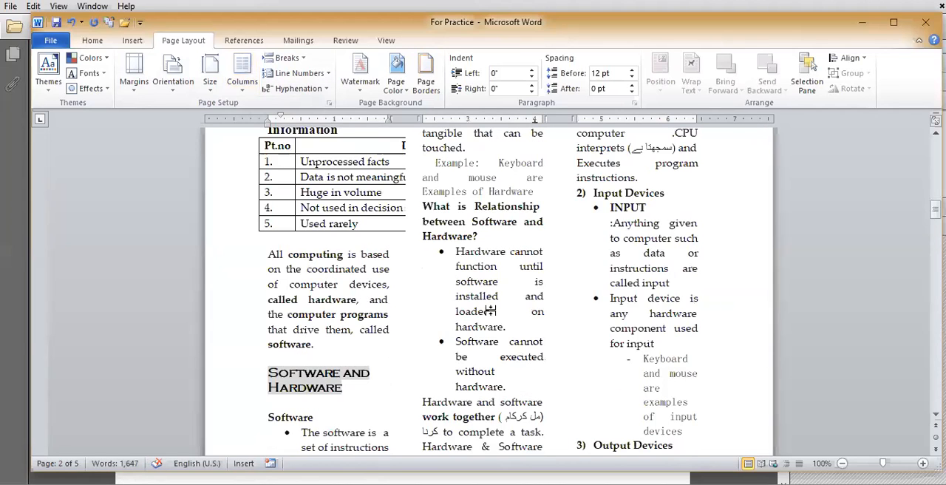
pyautogui.scroll(6, 490, 312)
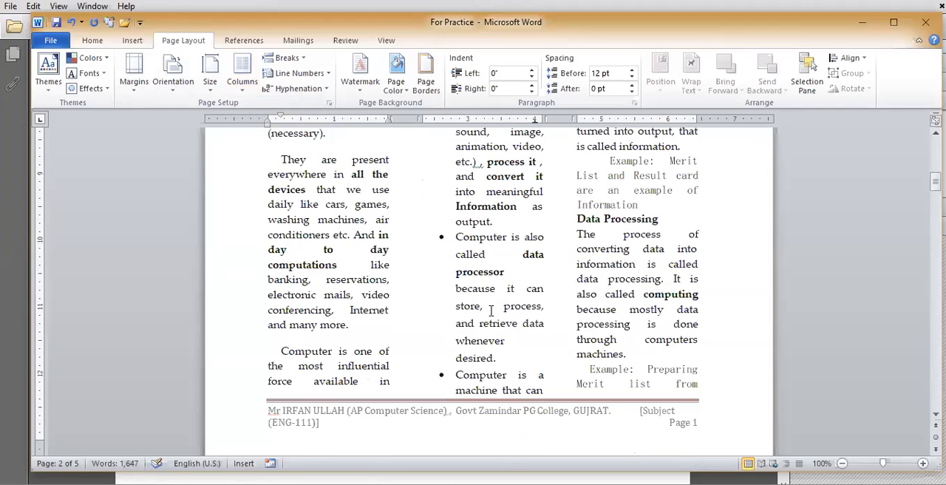
pyautogui.scroll(10, 491, 311)
pyautogui.click(245, 94)
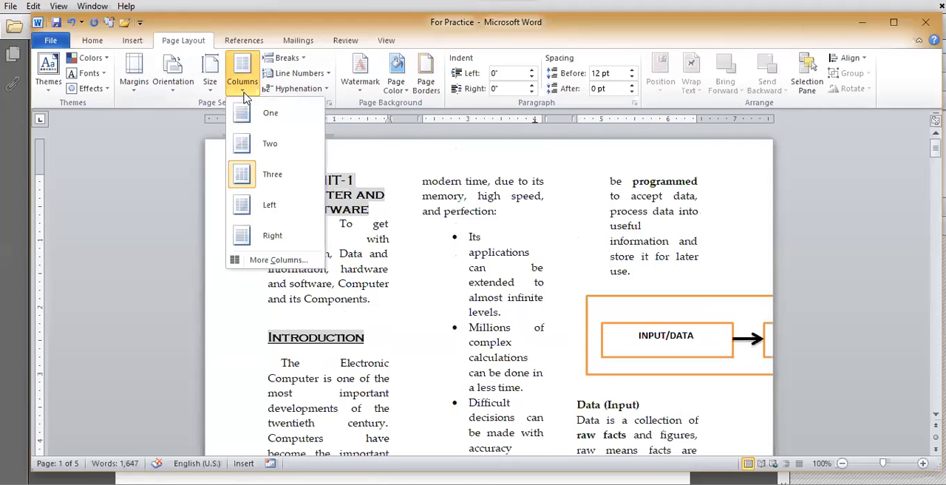
pyautogui.click(255, 142)
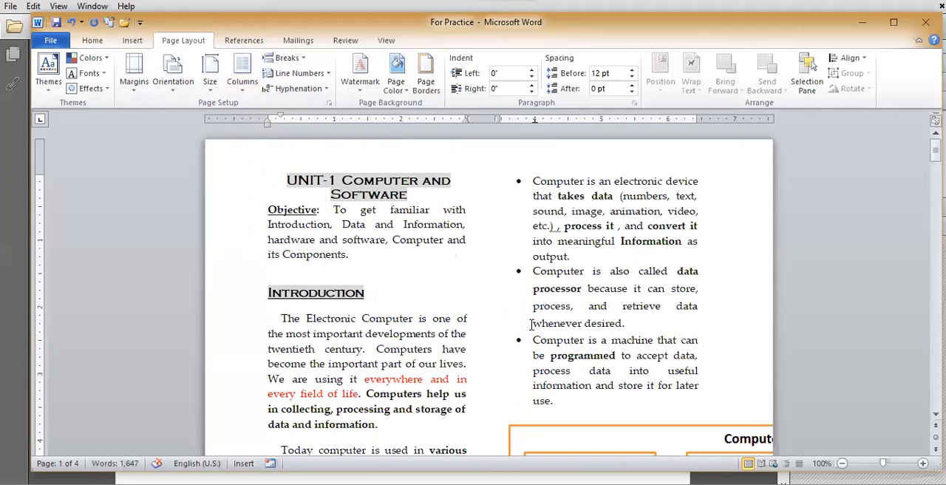
pyautogui.scroll(-5, 530, 325)
pyautogui.scroll(-3, 530, 325)
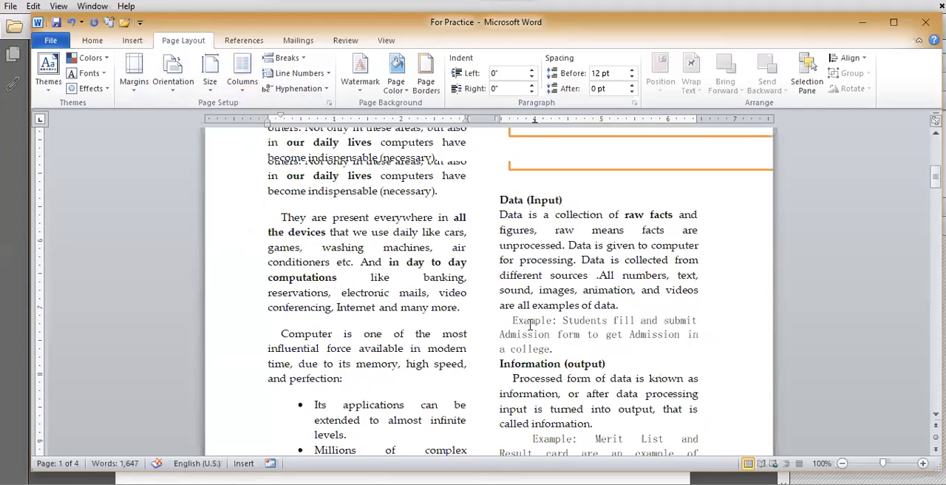
pyautogui.scroll(8, 530, 323)
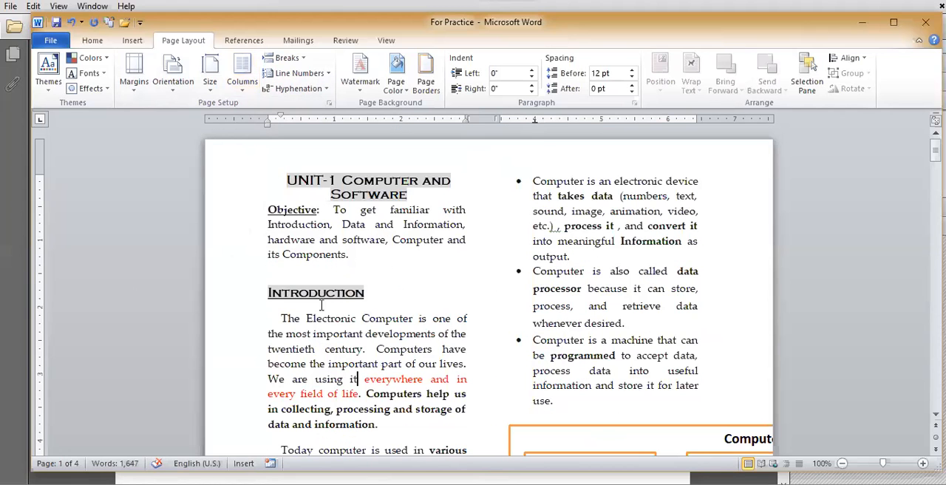
# Step: Open the detailed column settings and apply the Left preset with a narrow first column to the whole document
pyautogui.click(244, 85)
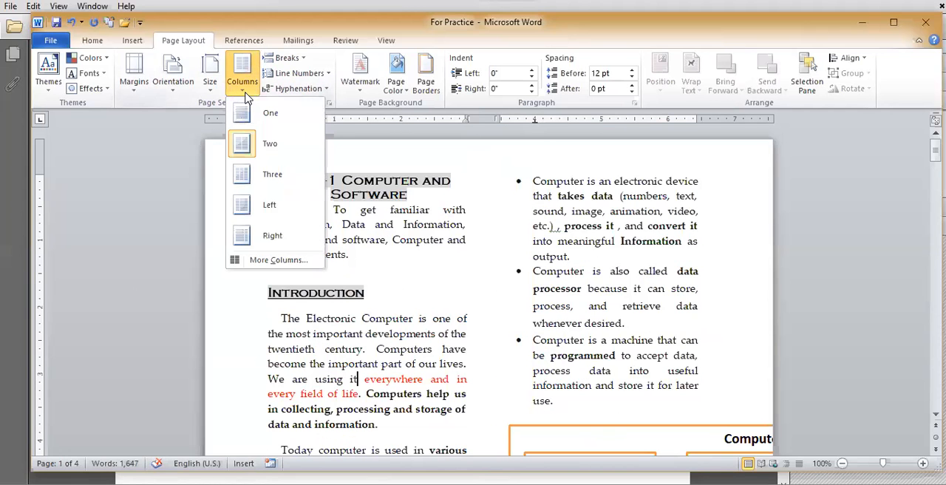
pyautogui.click(278, 260)
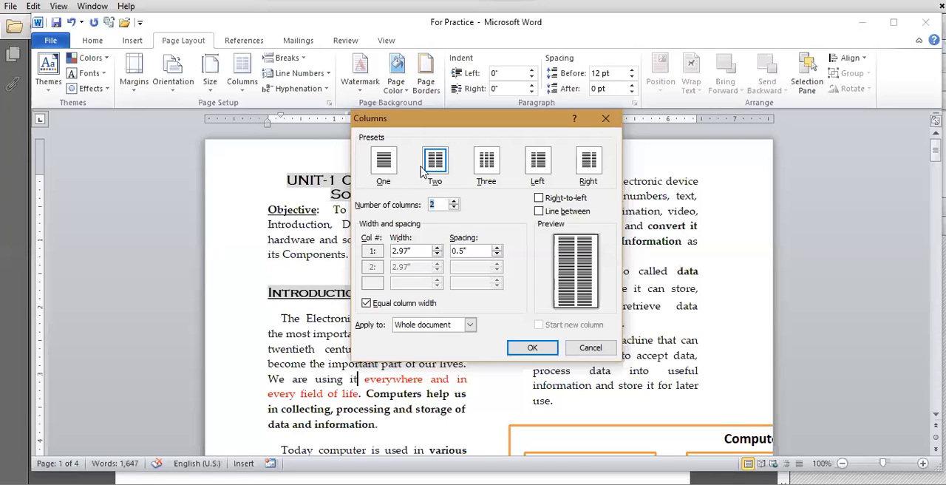
pyautogui.click(487, 169)
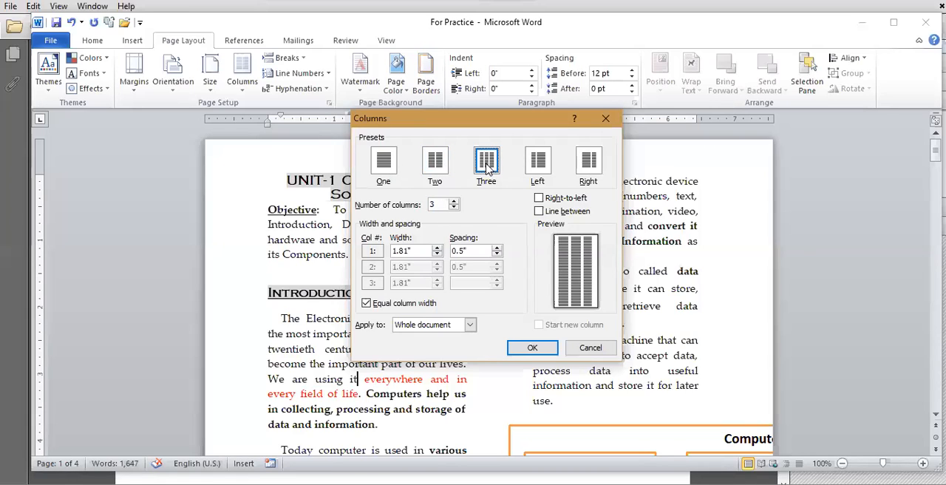
pyautogui.click(540, 169)
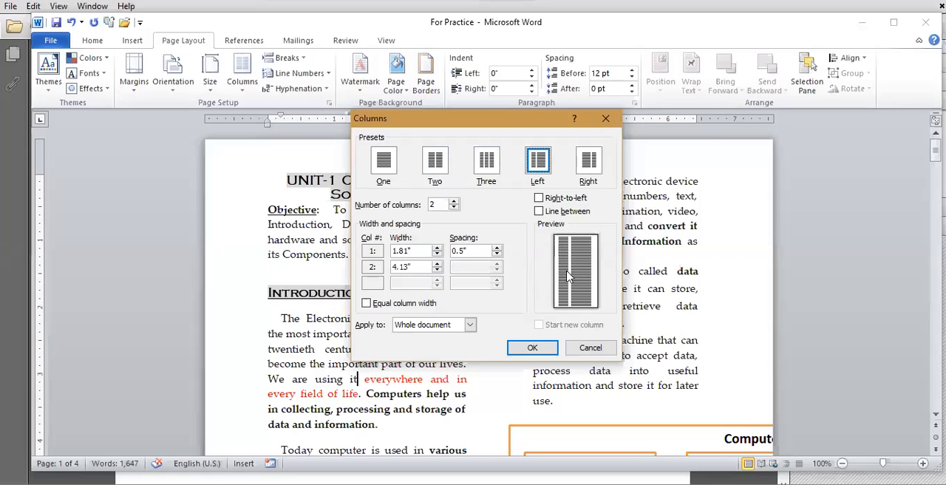
pyautogui.click(530, 347)
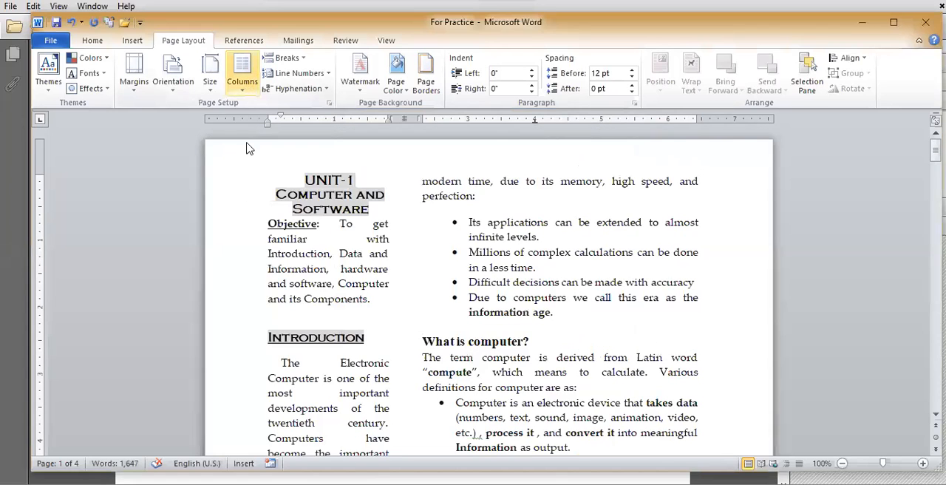
# Step: Apply the Right column preset to the whole document with 0.4" spacing and check how page 1 flows
pyautogui.click(264, 260)
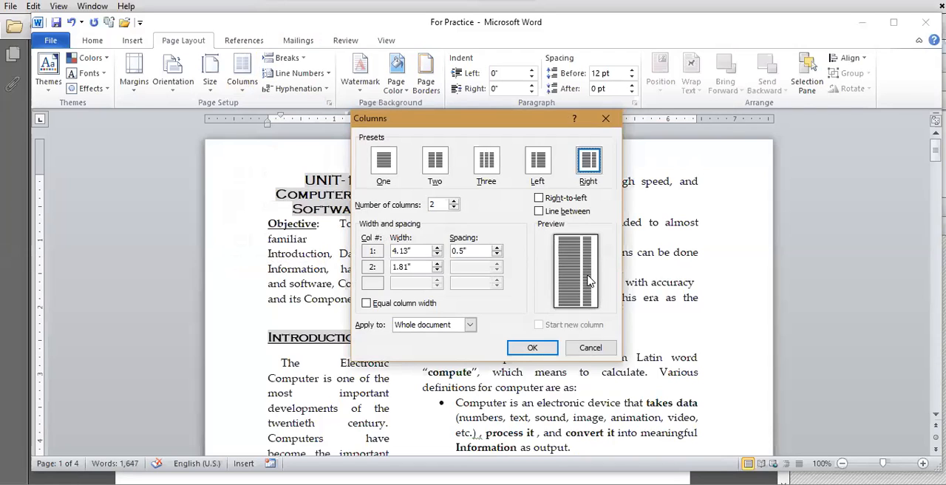
pyautogui.moveTo(393, 252); pyautogui.dragTo(411, 264)
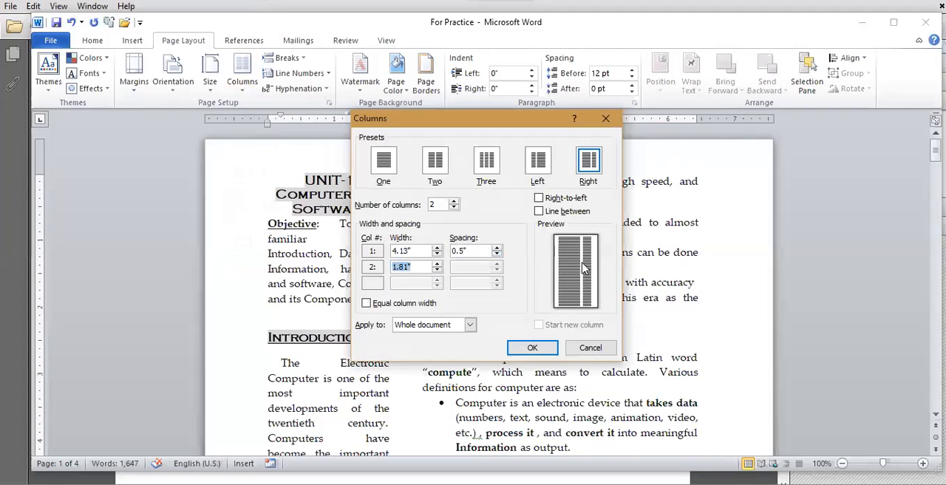
pyautogui.click(496, 254)
pyautogui.click(496, 254)
pyautogui.click(496, 254)
pyautogui.click(495, 250)
pyautogui.click(495, 250)
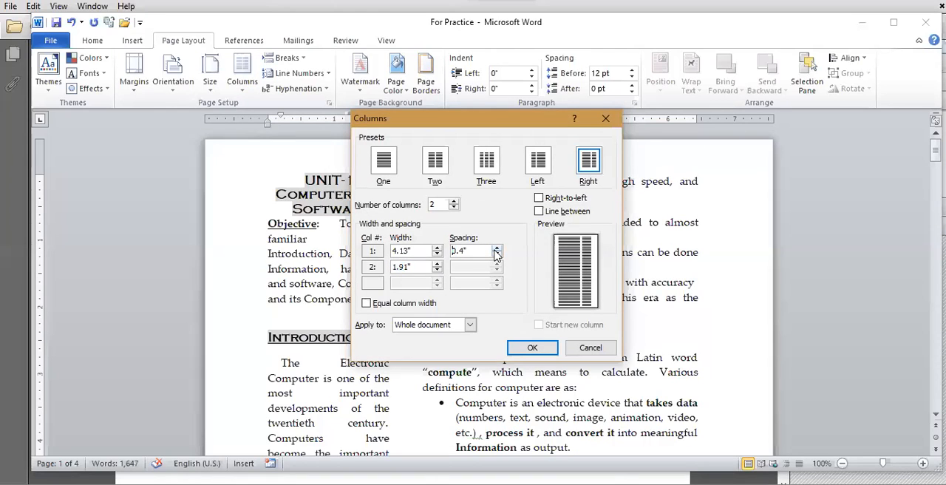
pyautogui.click(532, 347)
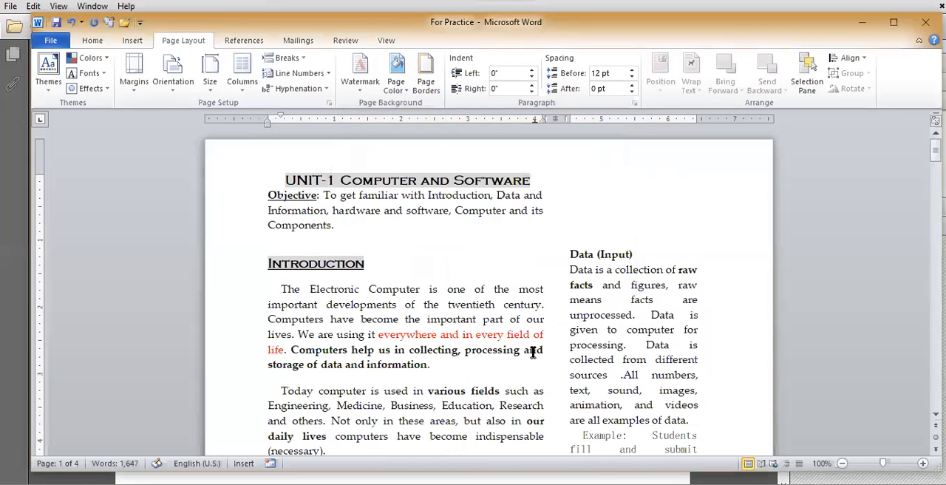
pyautogui.scroll(-8, 532, 352)
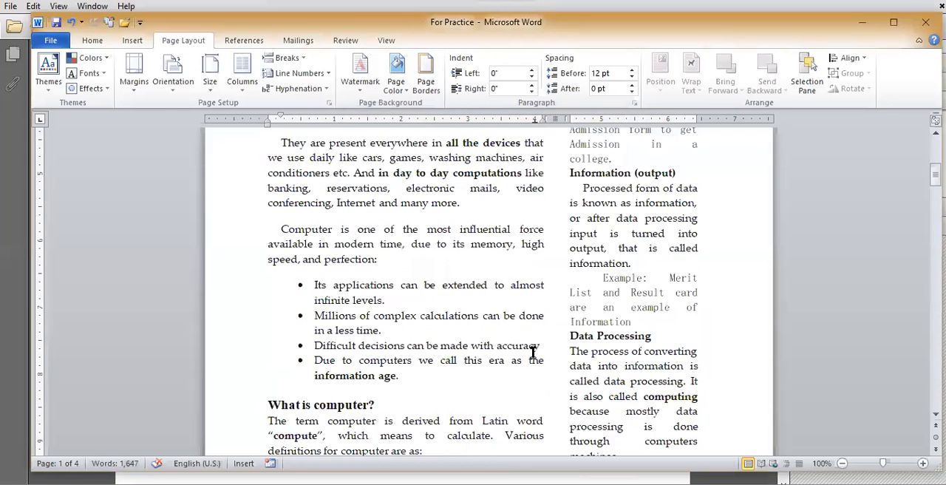
pyautogui.scroll(8, 297, 337)
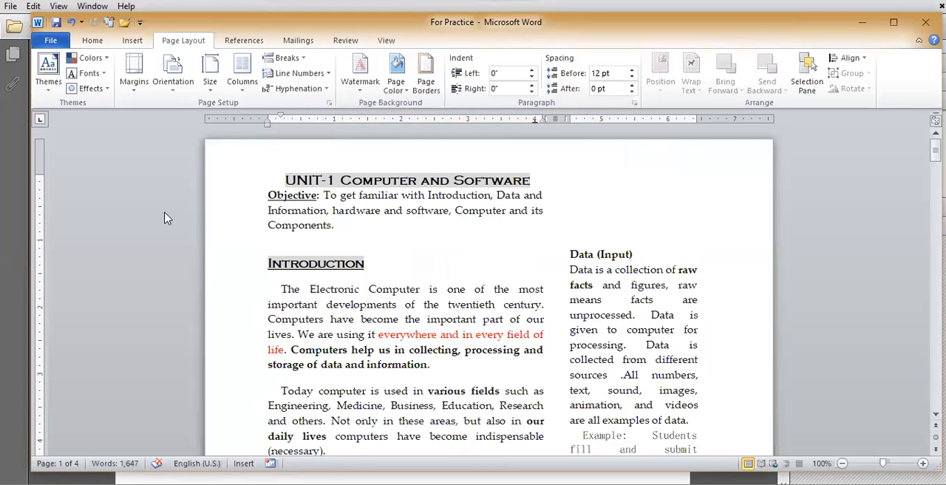
# Step: Widen the spacing between the two columns for the whole document in the detailed column settings
pyautogui.click(242, 80)
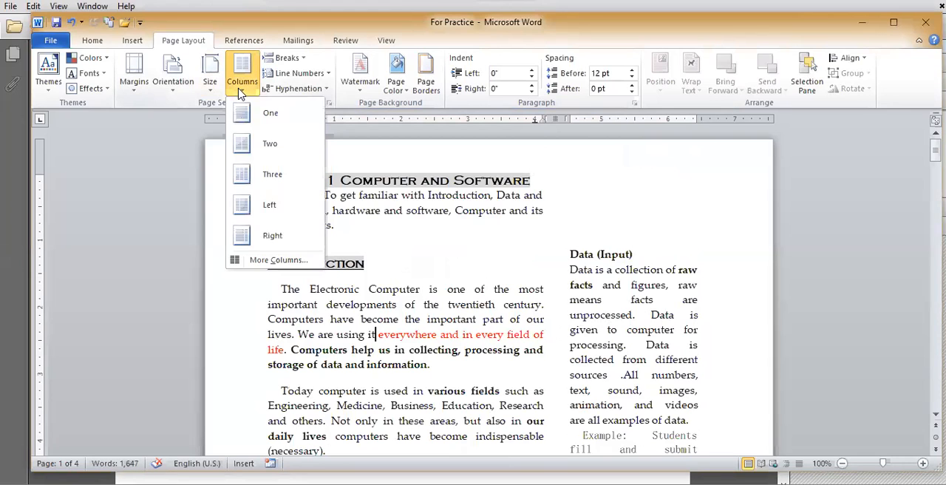
pyautogui.click(278, 260)
pyautogui.click(496, 255)
pyautogui.click(496, 255)
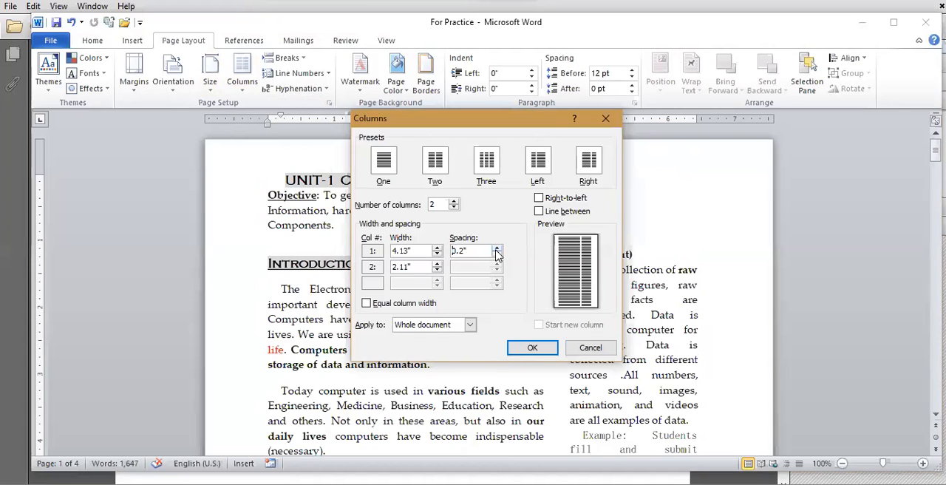
pyautogui.click(524, 345)
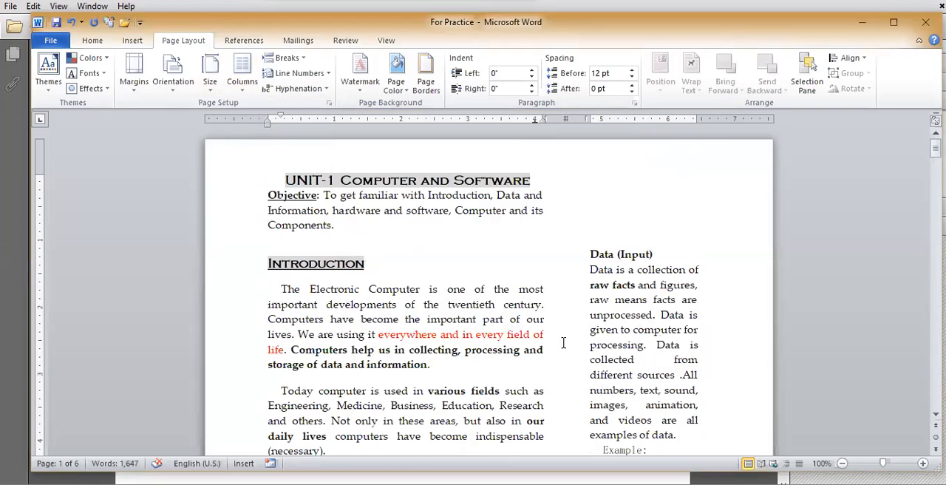
# Step: Format the document's text back into one column and check the text on page 1
pyautogui.click(244, 89)
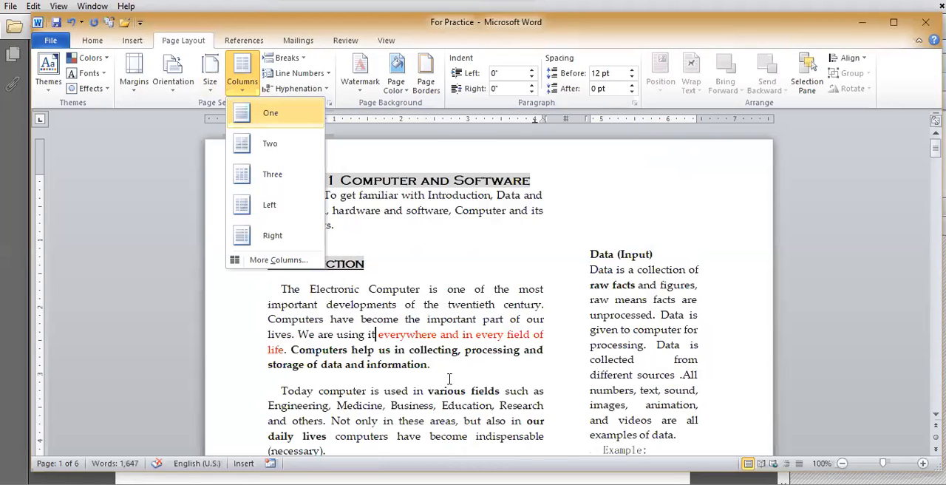
pyautogui.scroll(-5, 450, 379)
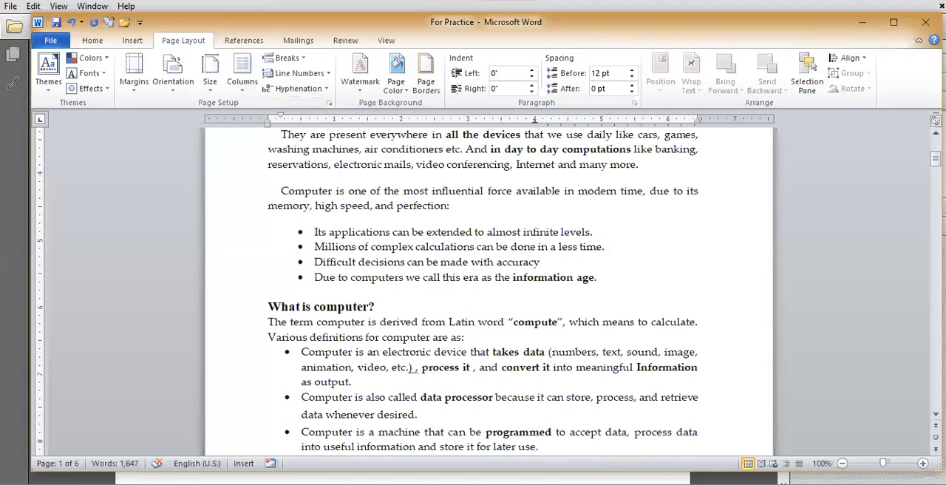
pyautogui.scroll(-5, 449, 333)
# Step: Switch to the PDF slides and read the Breaks section on pages 12 and 13, highlighting the heading, Page Breaks and Section Breaks
pyautogui.hotkey('alt', 'Tab')
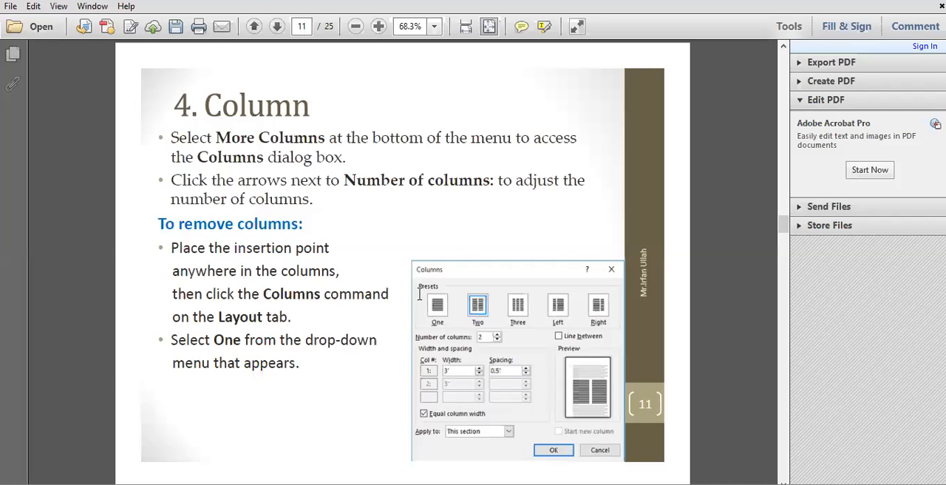
pyautogui.scroll(-1, 380, 329)
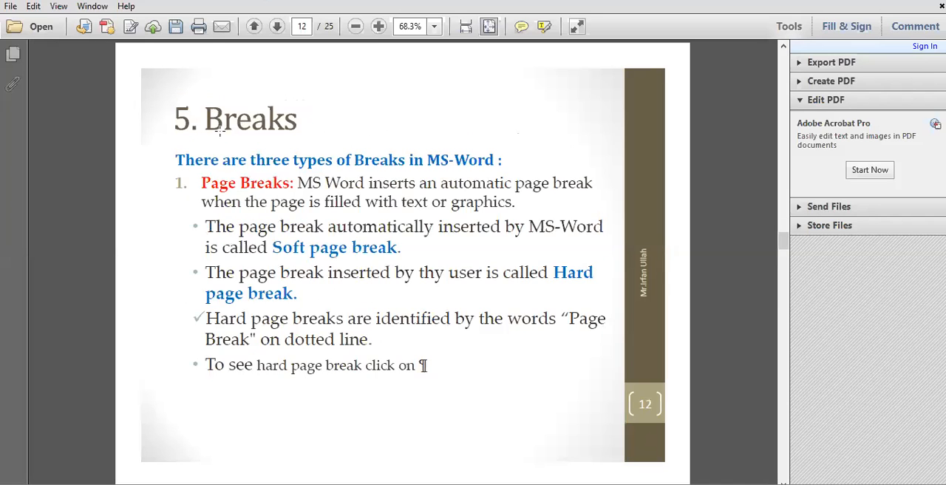
pyautogui.click(167, 96)
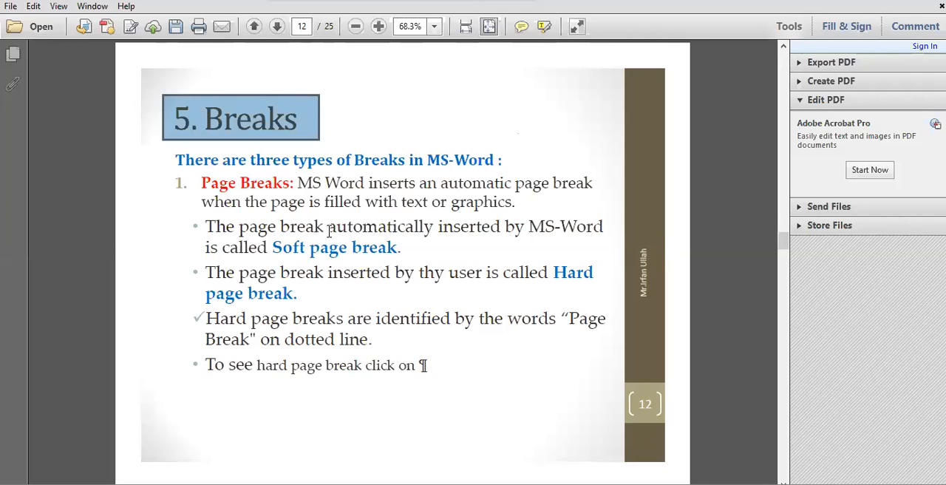
pyautogui.moveTo(201, 183); pyautogui.dragTo(291, 185)
pyautogui.scroll(-2, 279, 258)
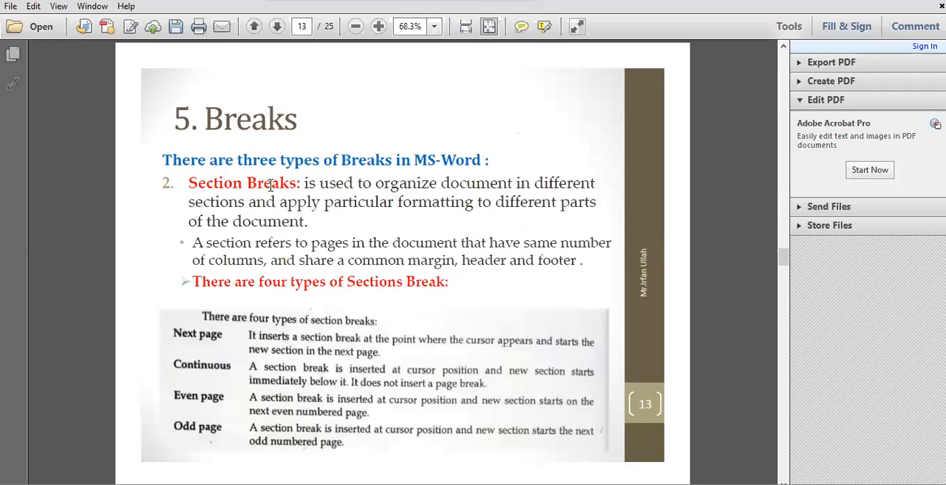
pyautogui.scroll(-2, 313, 272)
pyautogui.moveTo(190, 184); pyautogui.dragTo(303, 189)
pyautogui.scroll(2, 320, 267)
pyautogui.scroll(2, 321, 271)
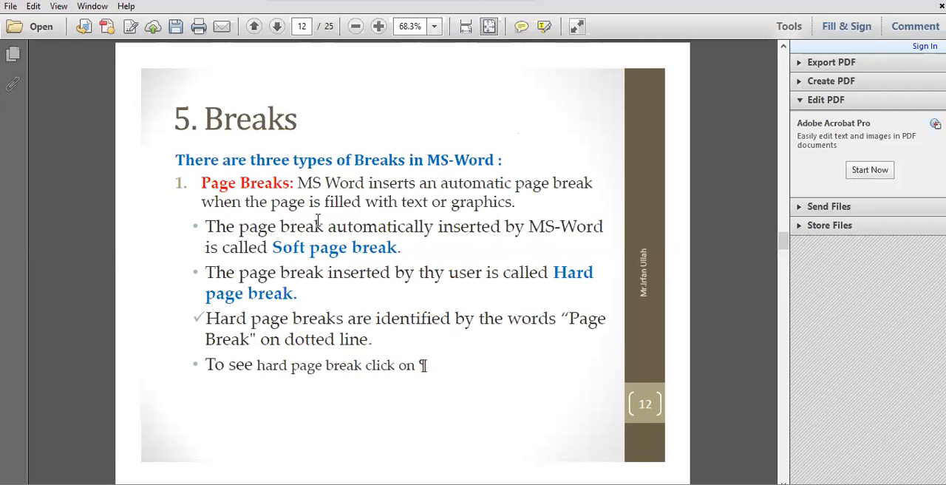
# Step: Switch back to Word and examine the automatic page break between the end of page 1 and the Data Processing heading on page 2
pyautogui.hotkey('alt', 'Tab')
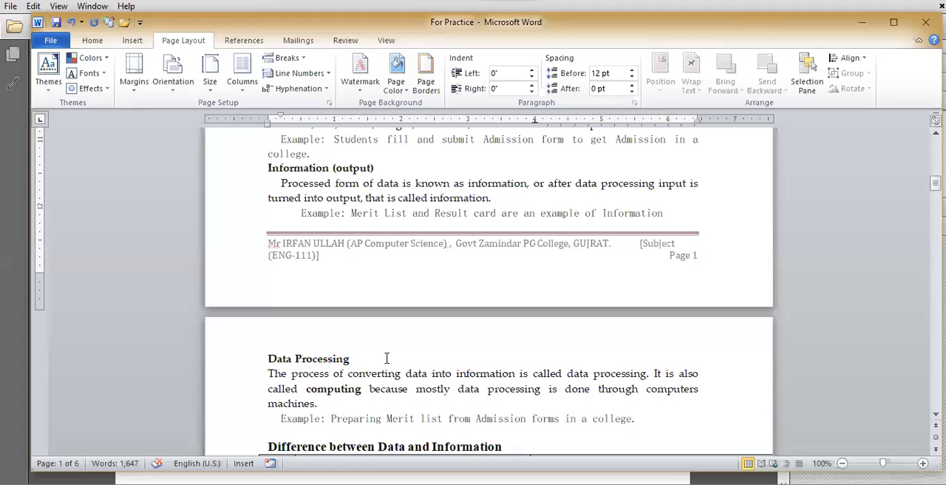
pyautogui.scroll(1, 377, 362)
pyautogui.click(684, 249)
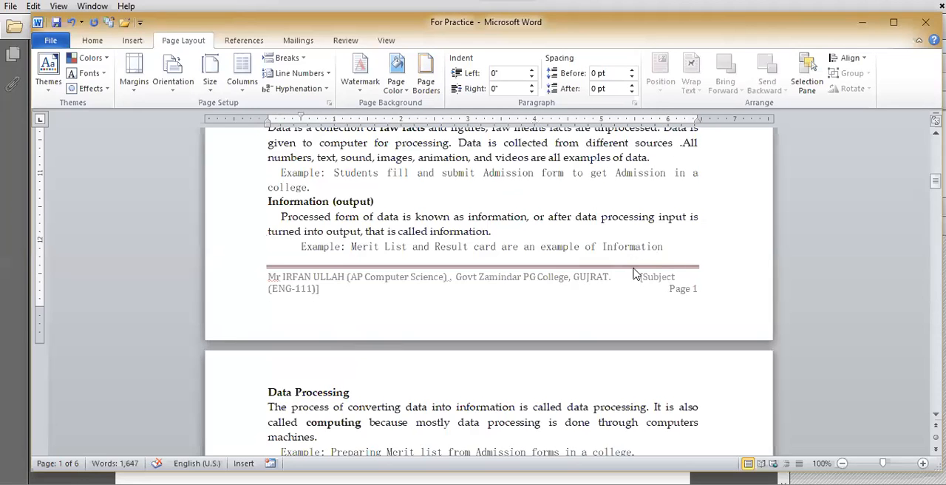
pyautogui.scroll(-1, 637, 272)
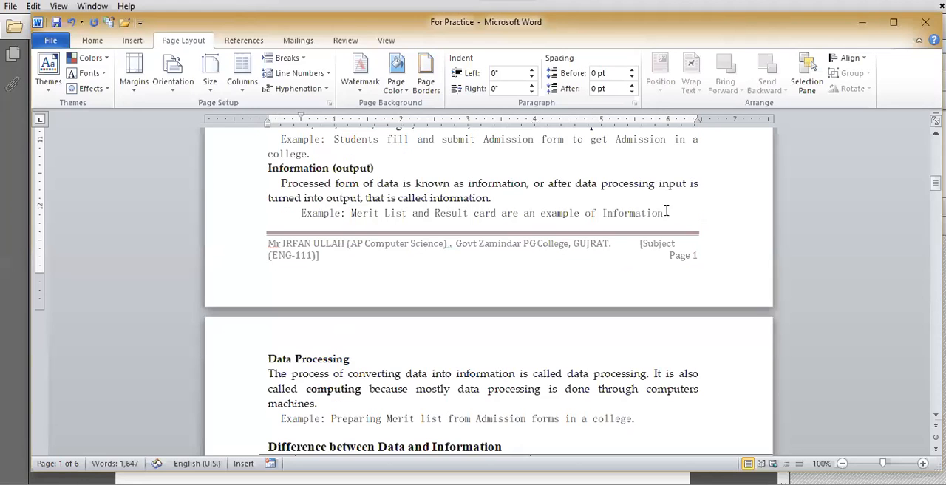
pyautogui.click(268, 359)
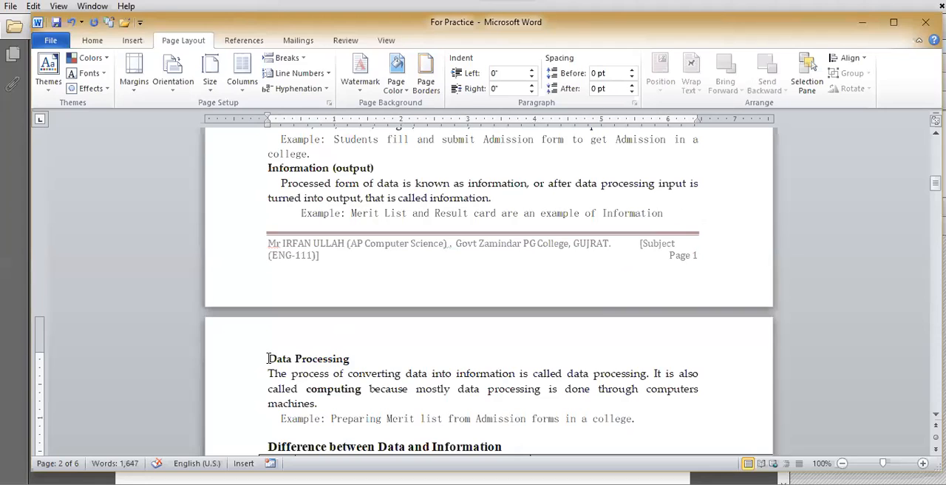
pyautogui.moveTo(268, 358); pyautogui.dragTo(353, 361)
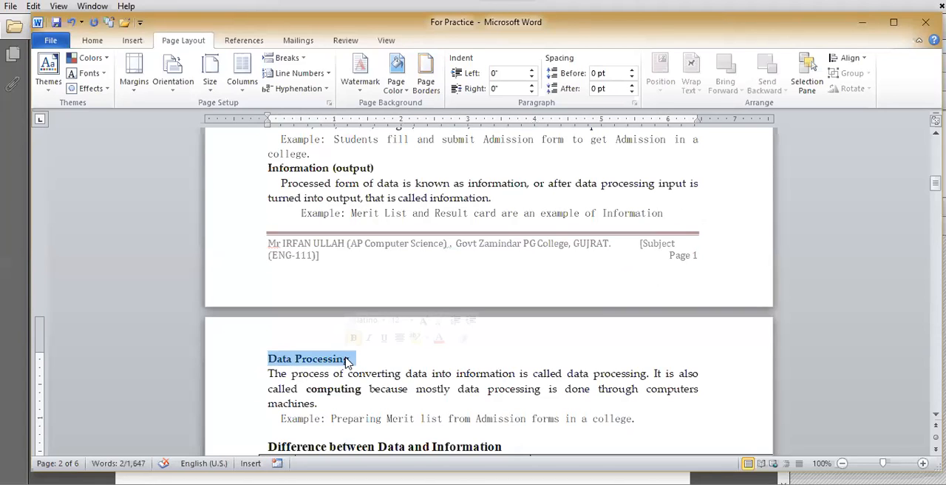
pyautogui.click(676, 216)
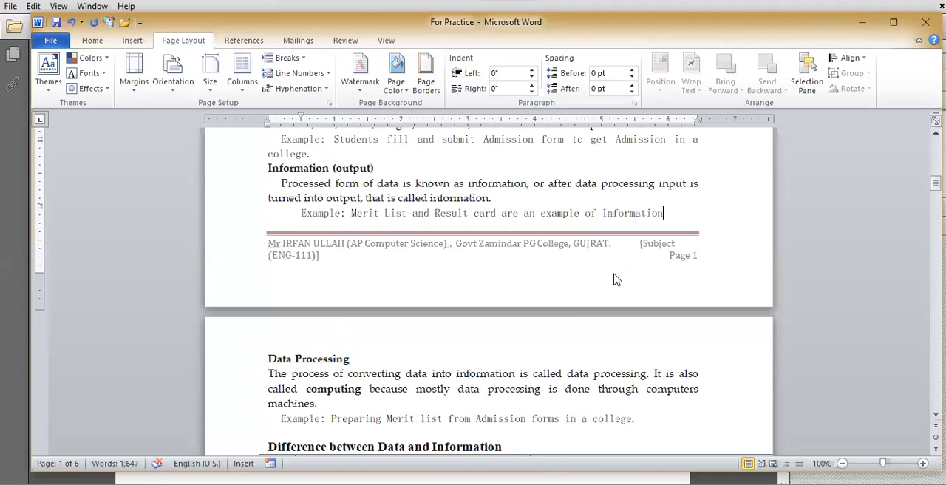
pyautogui.click(266, 358)
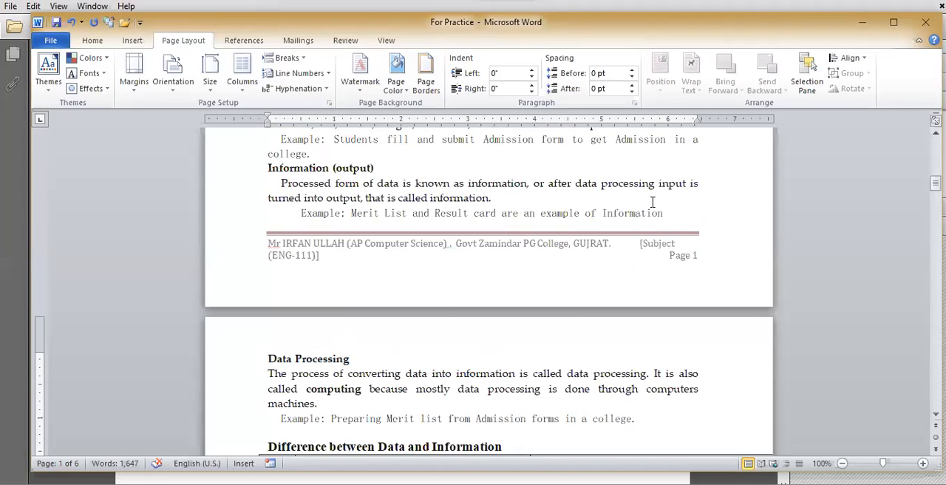
pyautogui.click(675, 212)
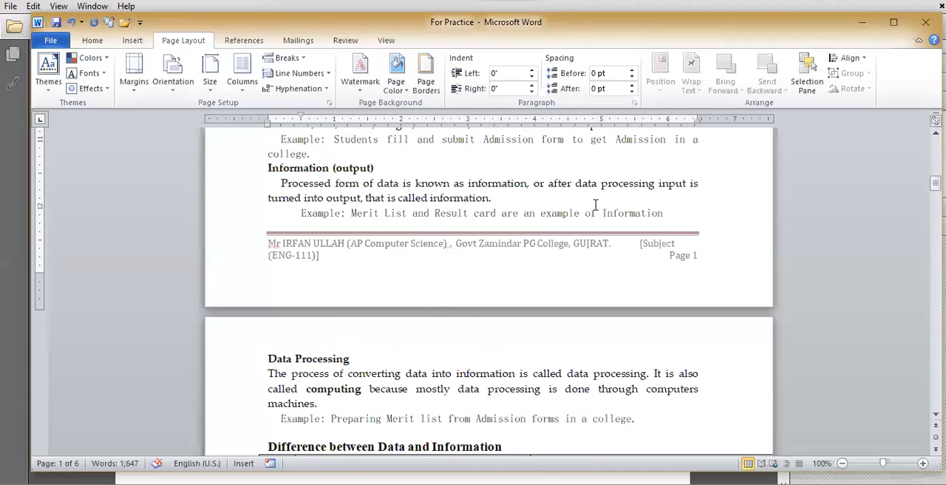
# Step: Switch to the PDF slides, highlight the soft page break definition on page 12, and return to the For Practice document
pyautogui.click(266, 359)
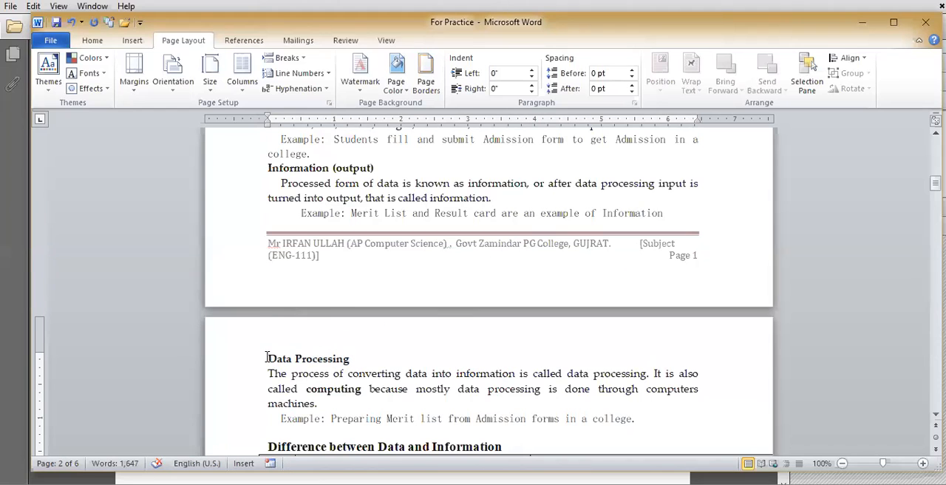
pyautogui.click(185, 481)
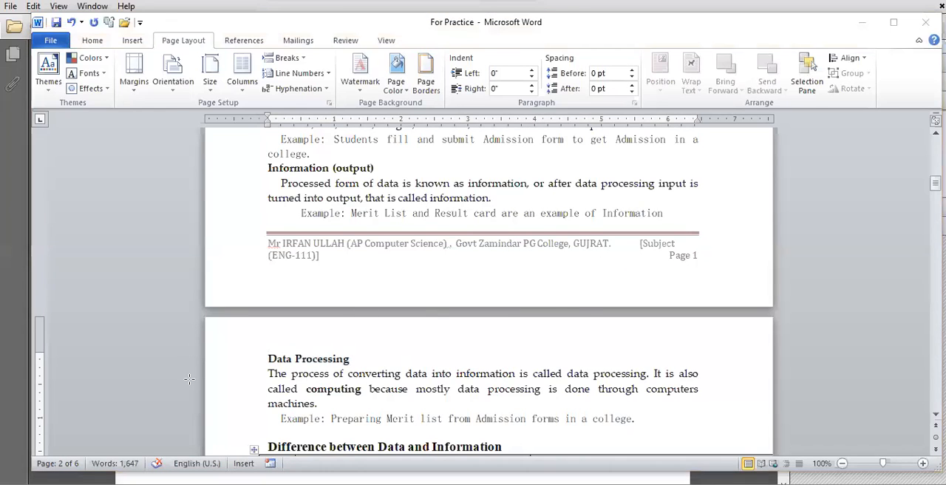
pyautogui.moveTo(272, 247); pyautogui.dragTo(405, 249)
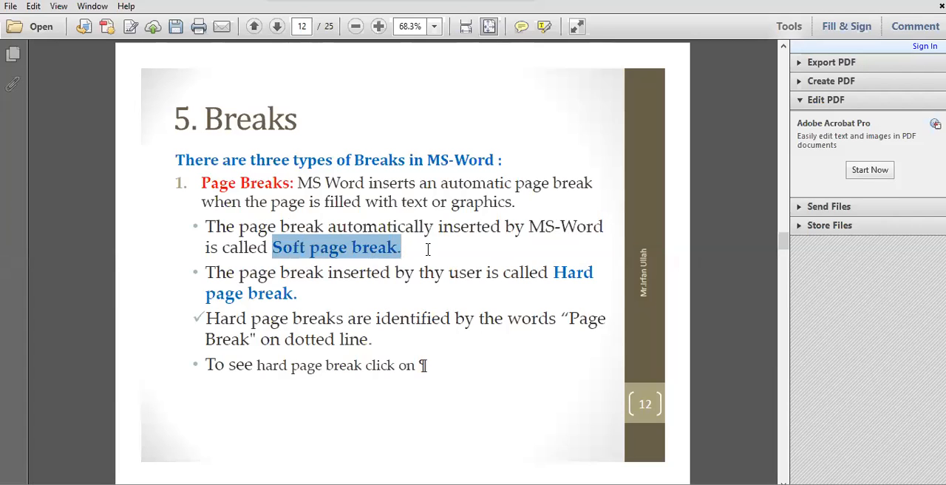
pyautogui.moveTo(203, 226); pyautogui.dragTo(402, 250)
pyautogui.hotkey('alt', 'Tab')
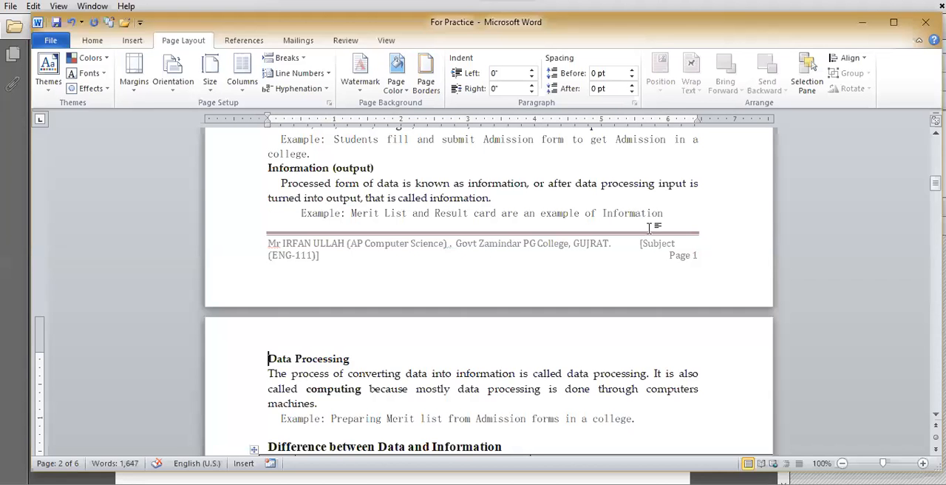
# Step: Compare the last example line on page 1 with the Data Processing heading on page 2 to study the soft page break
pyautogui.click(678, 218)
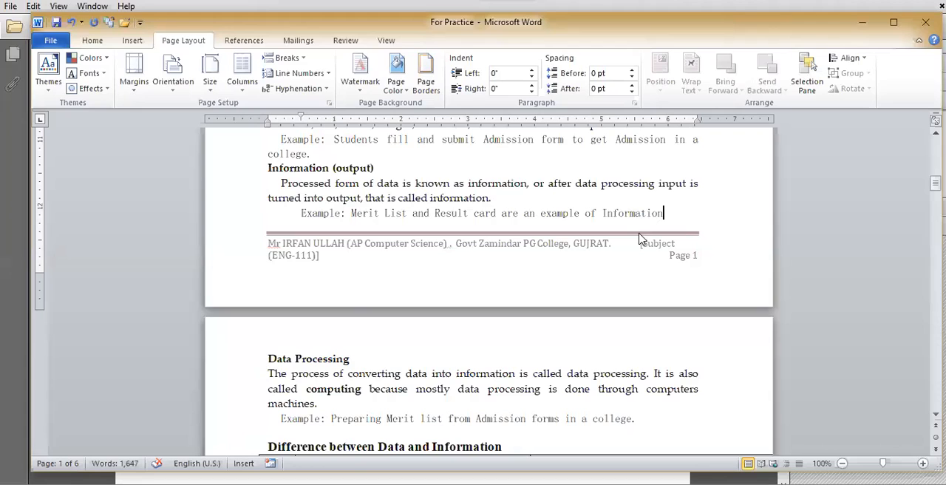
pyautogui.click(267, 359)
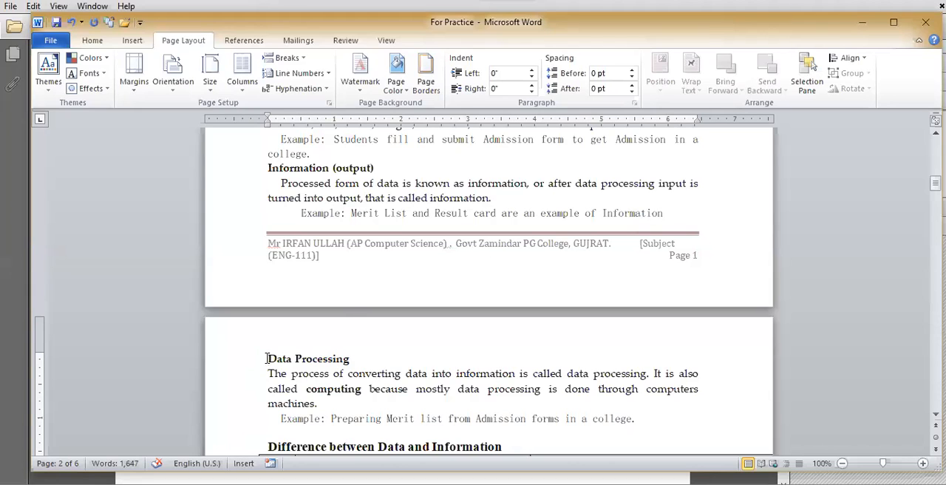
pyautogui.click(665, 214)
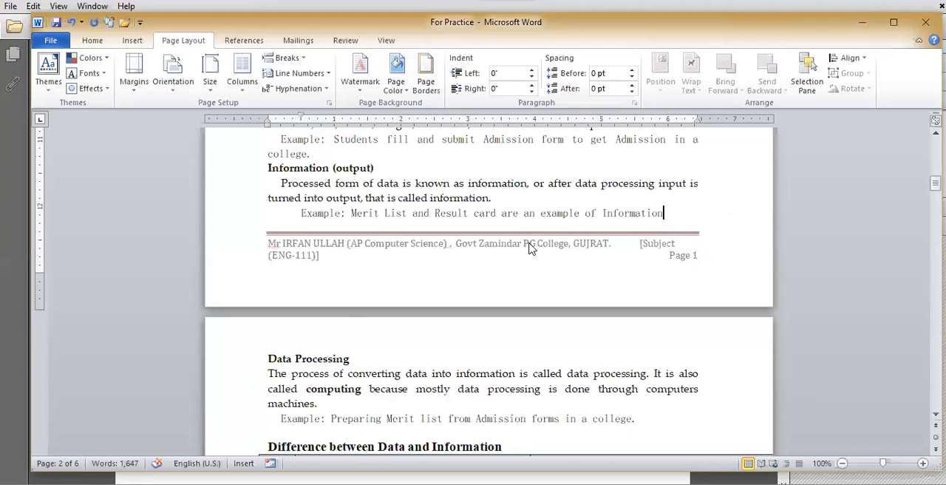
pyautogui.click(319, 369)
pyautogui.click(665, 219)
pyautogui.click(344, 359)
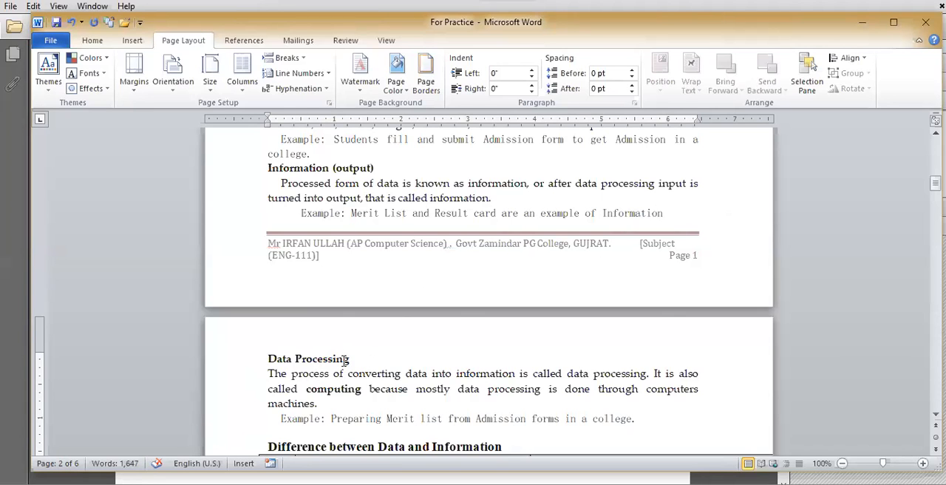
# Step: Narrow the Computer diagram on page 1 slightly from its outer side so it sits inside the page edge
pyautogui.scroll(4, 345, 360)
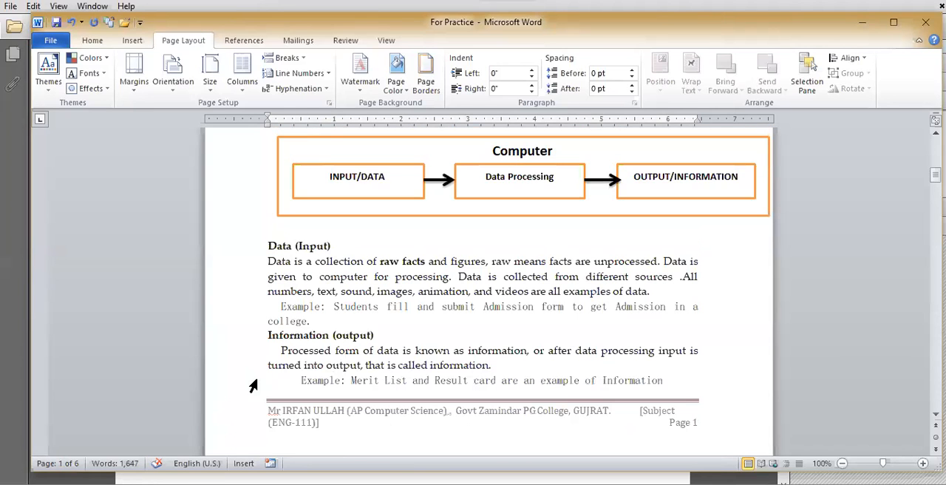
pyautogui.scroll(3, 314, 333)
pyautogui.scroll(-1, 247, 314)
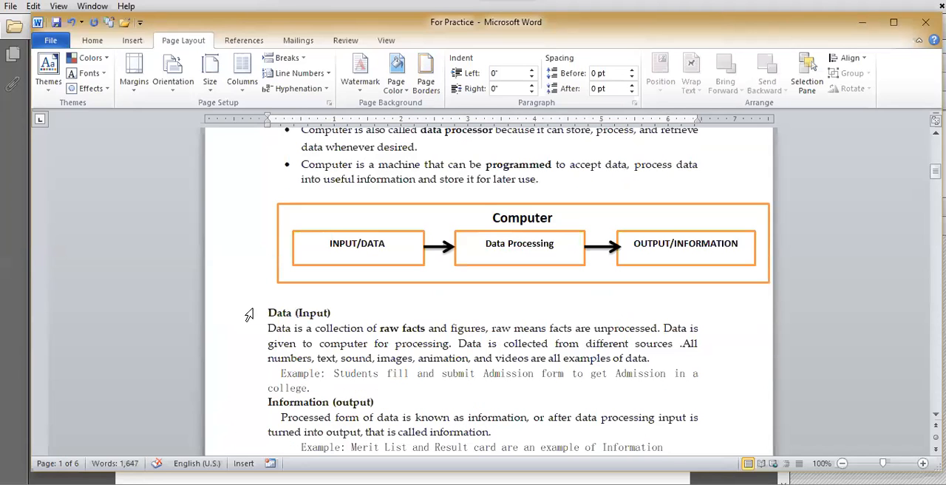
pyautogui.click(290, 300)
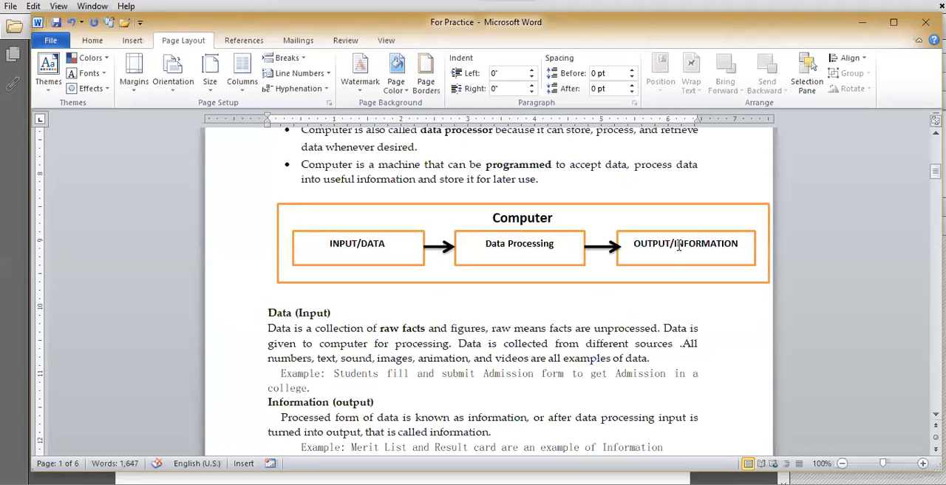
pyautogui.click(768, 238)
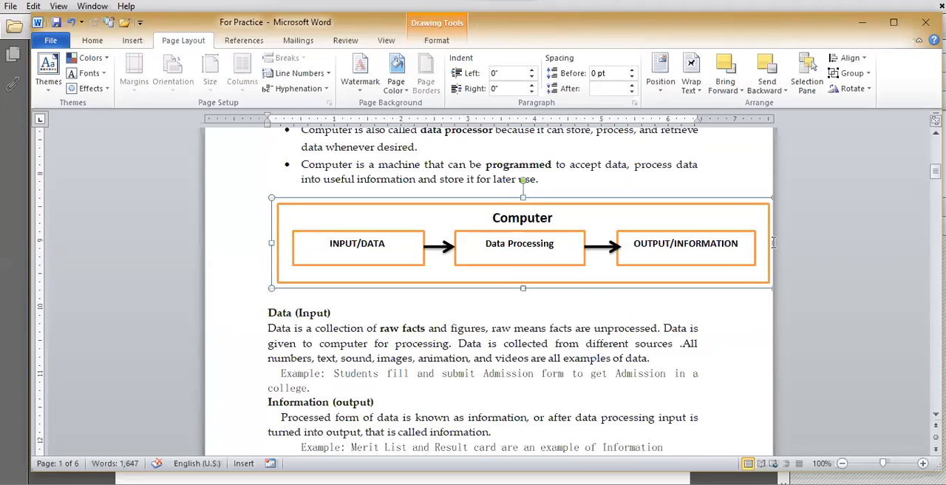
pyautogui.moveTo(772, 242); pyautogui.dragTo(755, 250)
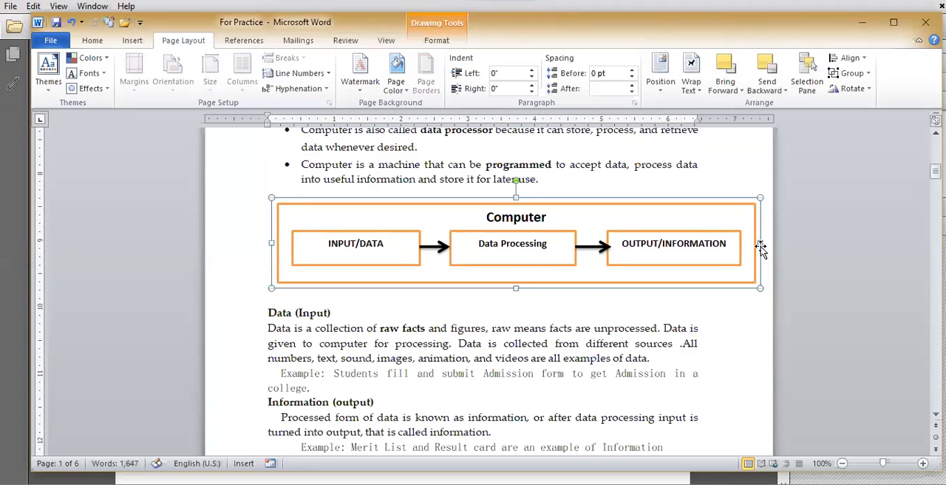
# Step: Insert a hard page break before the Data (Input) heading on page 1 and check where the text continues
pyautogui.click(269, 313)
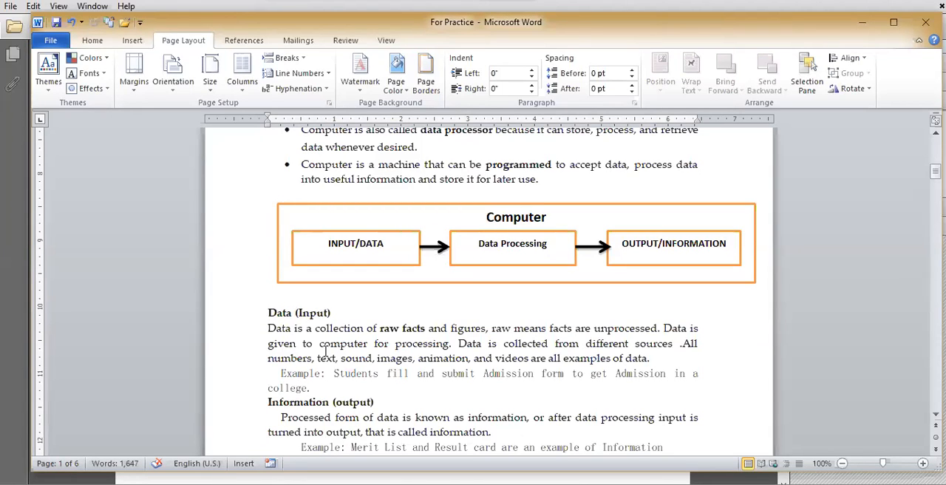
pyautogui.click(304, 59)
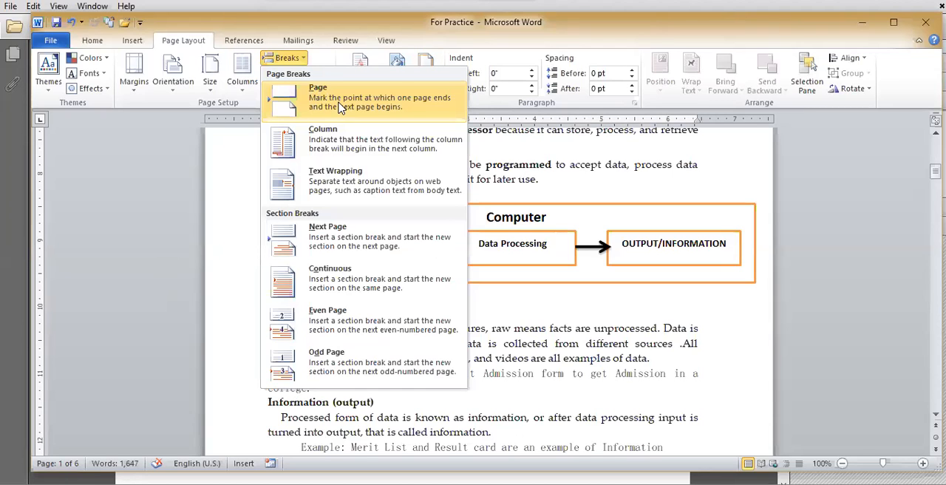
pyautogui.click(341, 108)
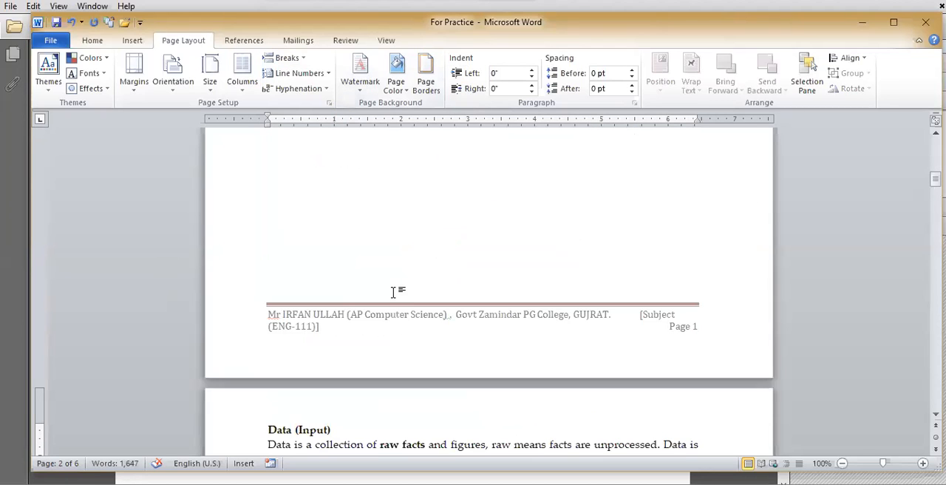
pyautogui.scroll(3, 393, 292)
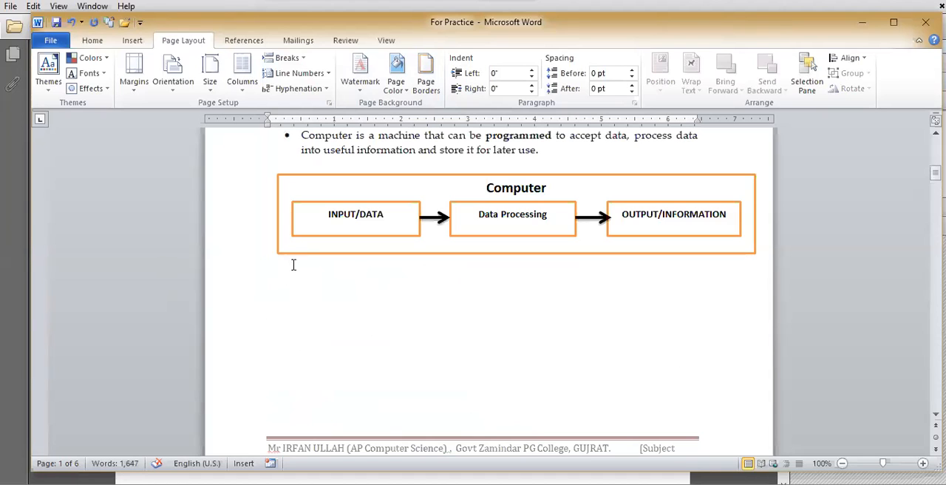
pyautogui.scroll(-3, 331, 358)
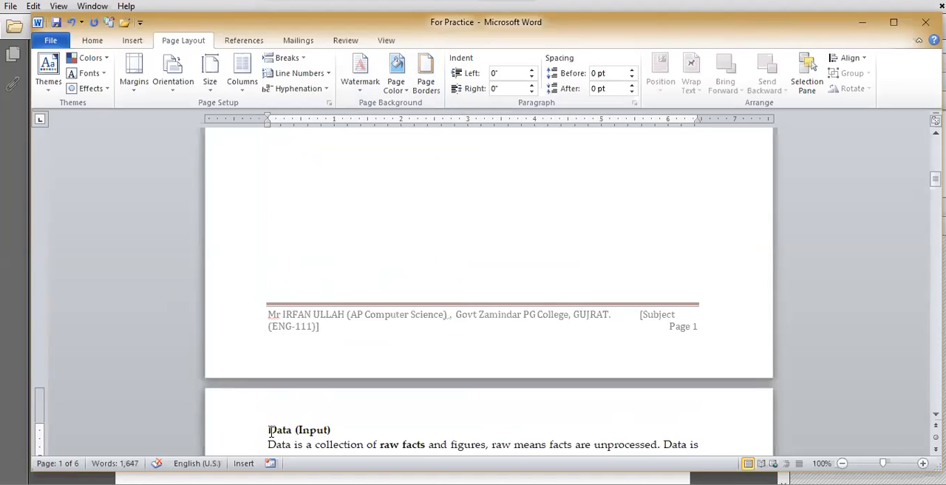
pyautogui.scroll(-6, 325, 431)
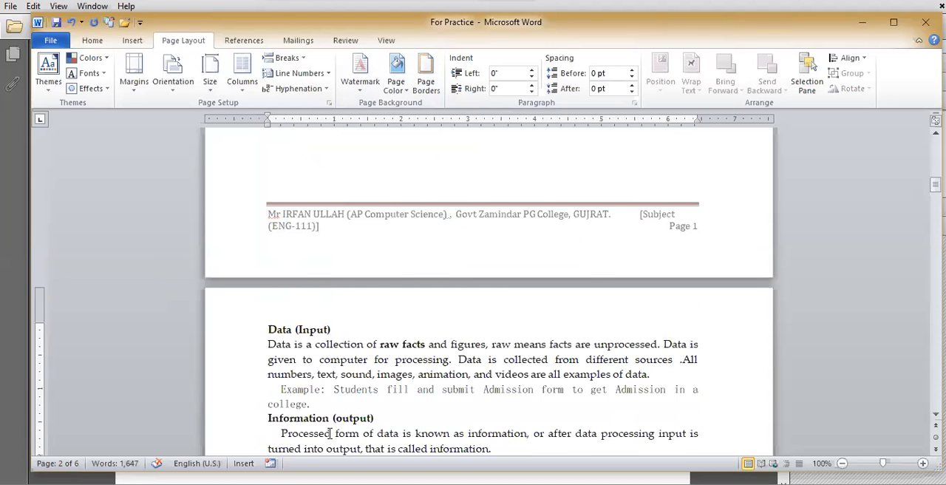
# Step: Insert a page break above the Difference between Software and Hardware heading on page 2 and check the text that follows
pyautogui.scroll(-8, 330, 433)
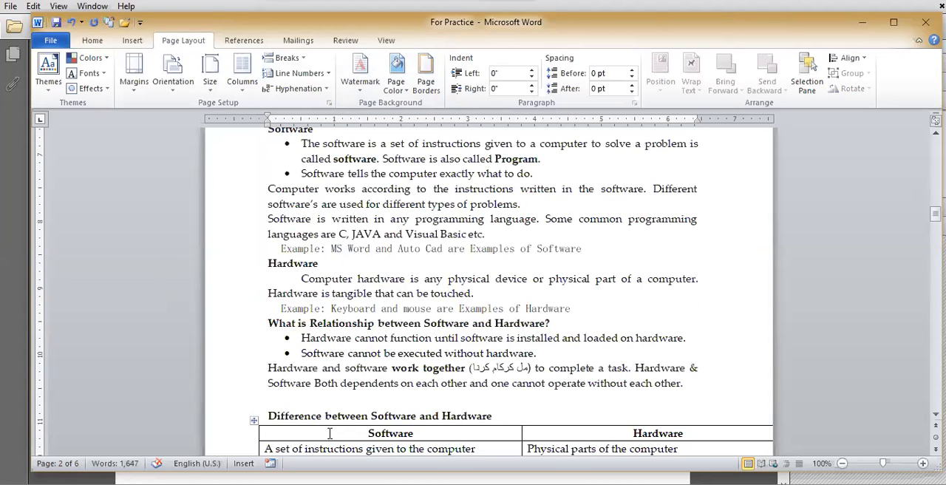
pyautogui.scroll(-5, 330, 433)
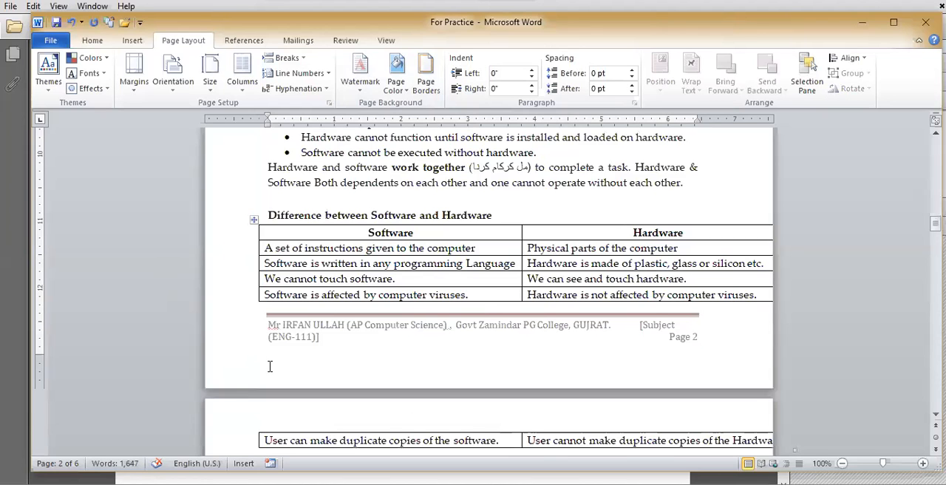
pyautogui.scroll(4, 367, 363)
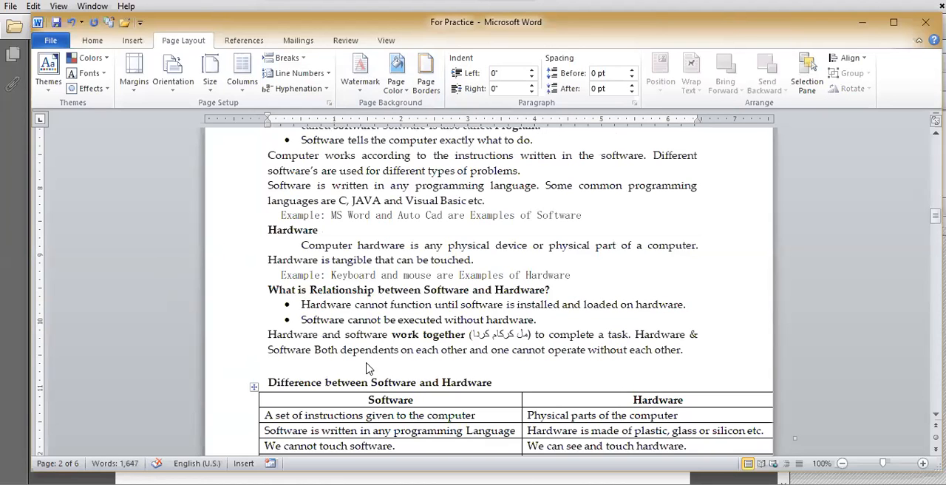
pyautogui.scroll(-4, 367, 363)
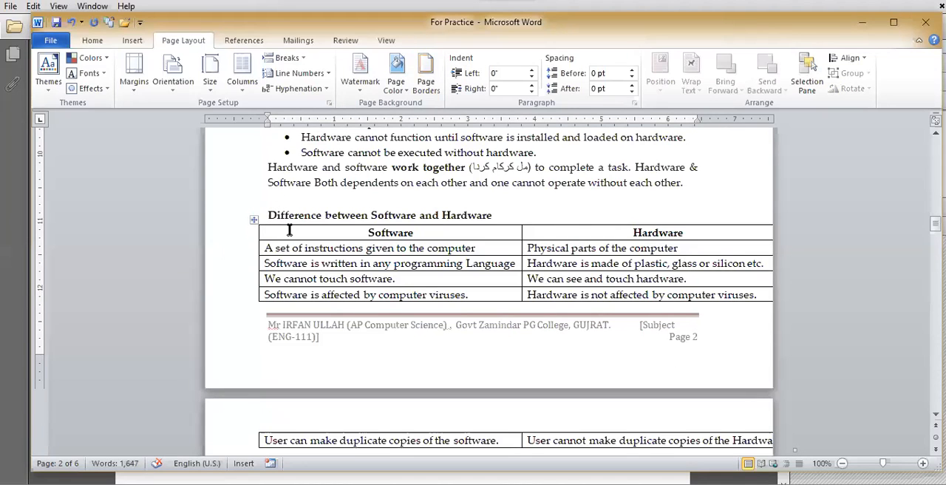
pyautogui.click(299, 59)
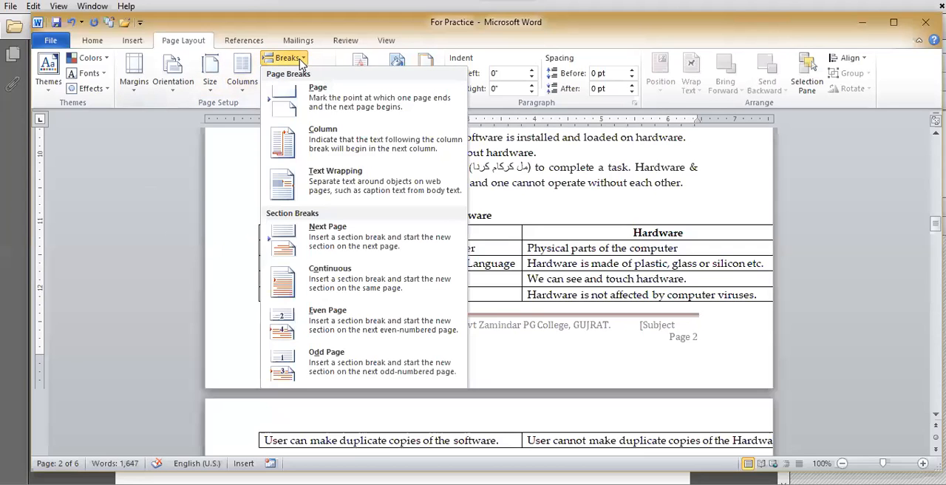
pyautogui.click(322, 106)
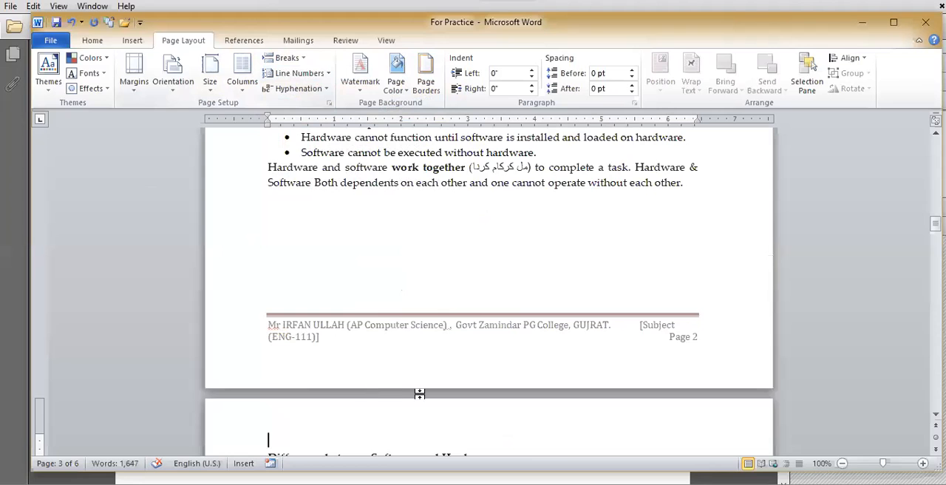
pyautogui.scroll(-1, 421, 394)
pyautogui.scroll(-1, 421, 394)
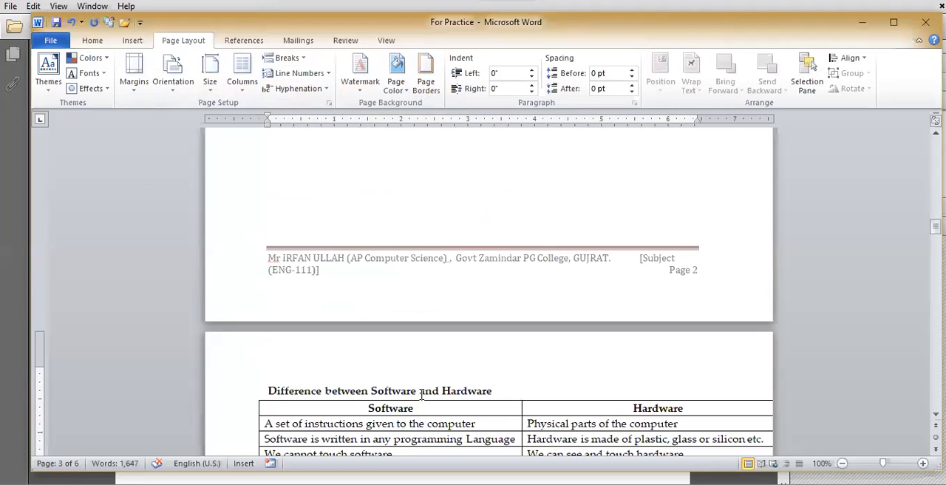
pyautogui.scroll(-5, 421, 394)
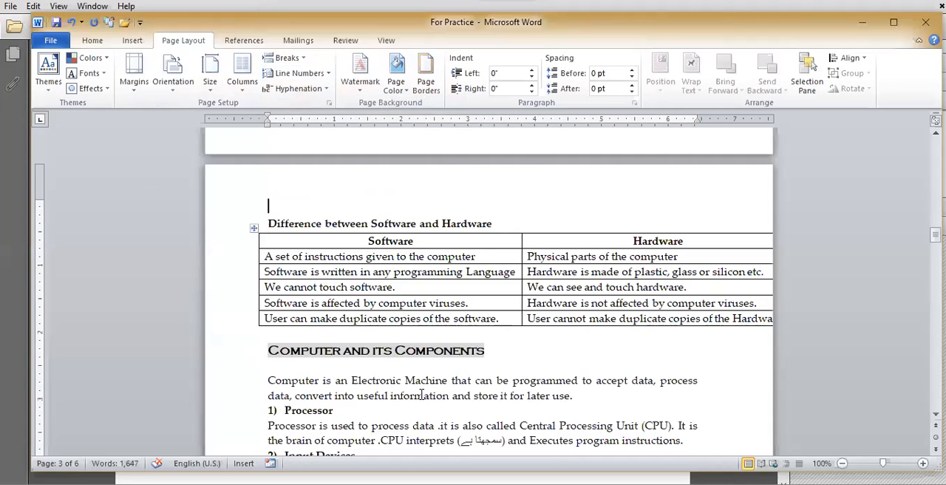
pyautogui.scroll(-9, 421, 394)
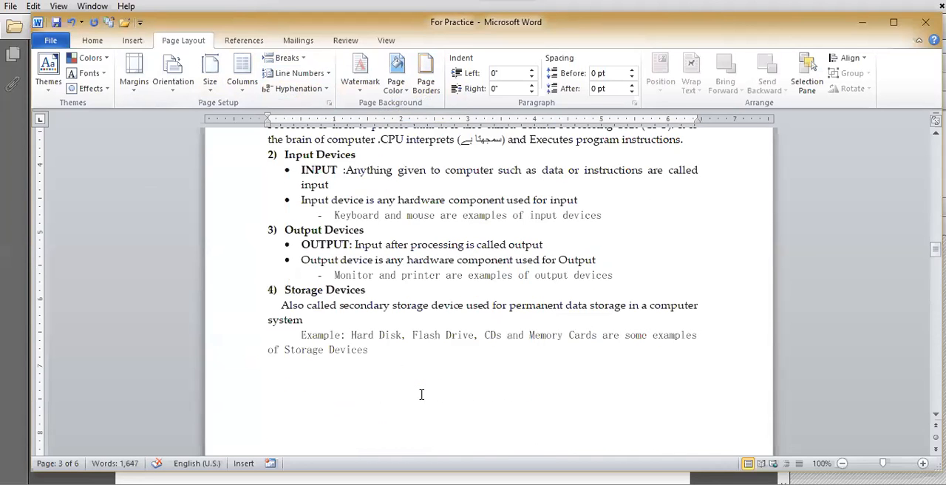
pyautogui.scroll(-12, 421, 394)
# Step: Return to page 1 and show the paragraph marks and hidden formatting symbols to reveal the page break below the diagram
pyautogui.scroll(11, 421, 394)
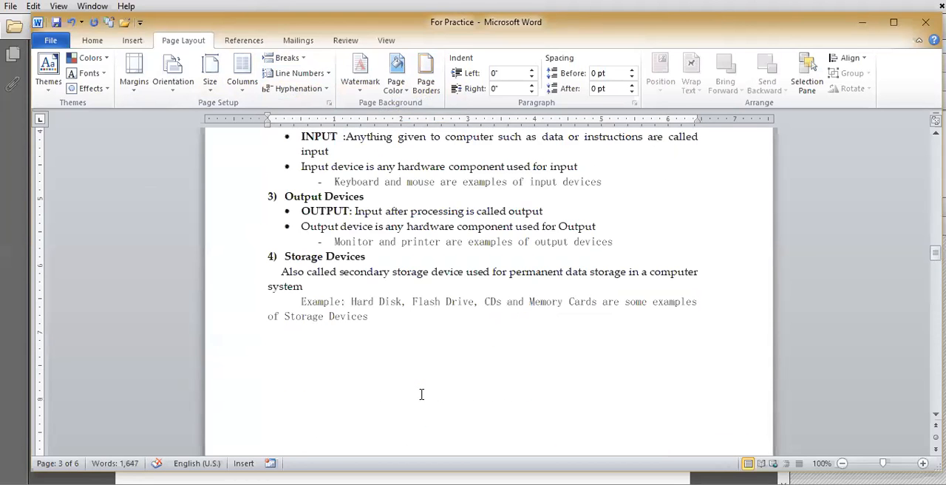
pyautogui.scroll(5, 421, 394)
pyautogui.moveTo(924, 156); pyautogui.dragTo(511, 328)
pyautogui.scroll(-3, 511, 328)
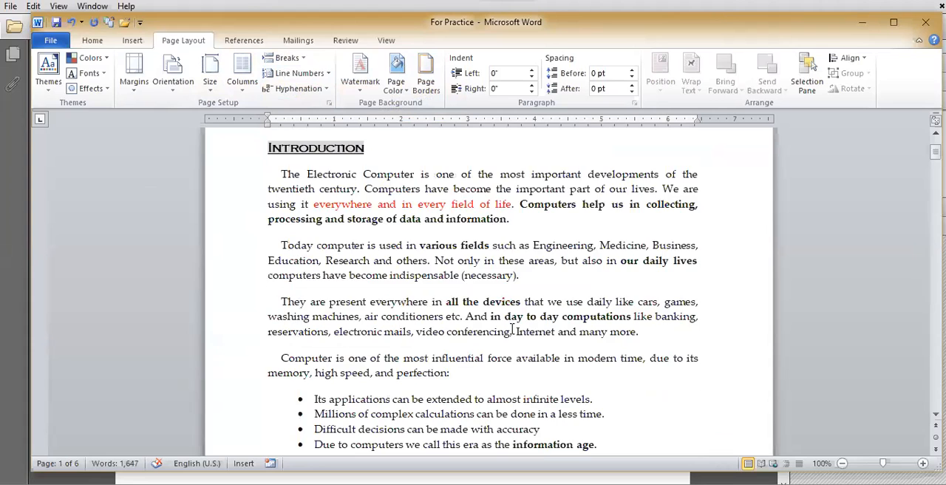
pyautogui.scroll(-7, 512, 330)
pyautogui.scroll(-11, 509, 347)
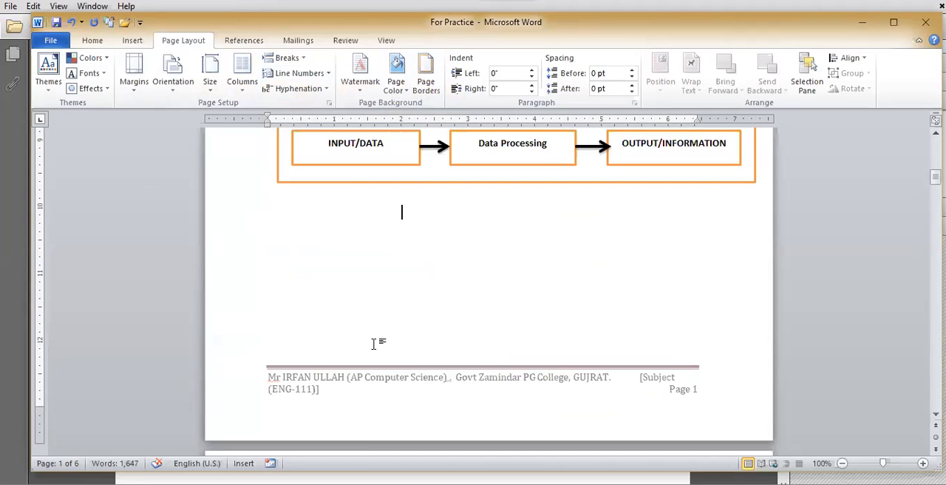
pyautogui.click(93, 42)
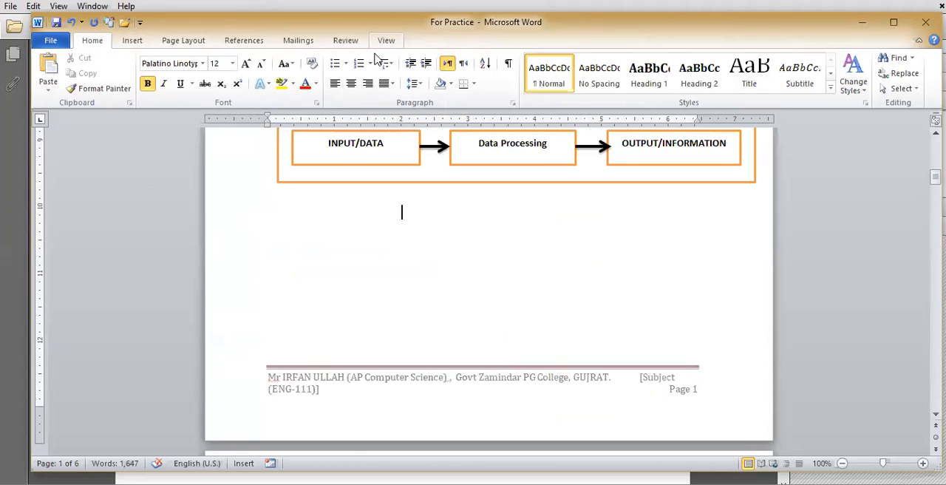
pyautogui.click(508, 65)
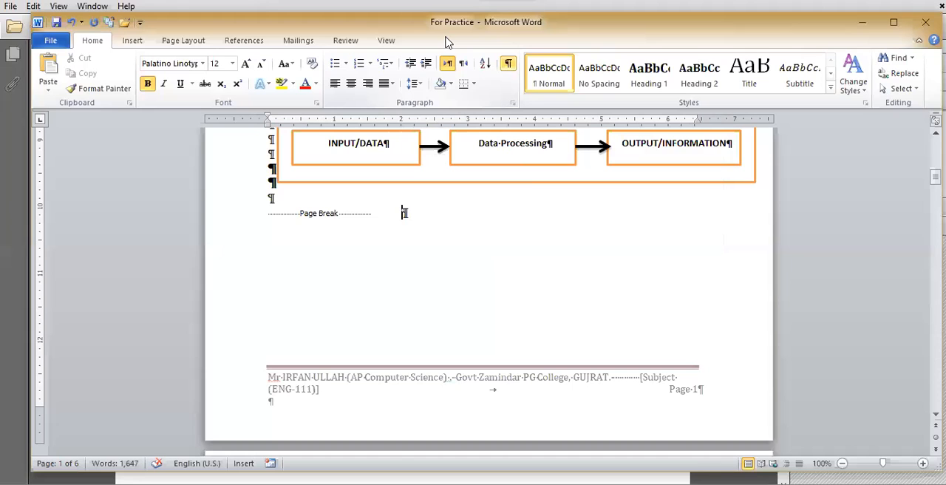
pyautogui.scroll(7, 575, 340)
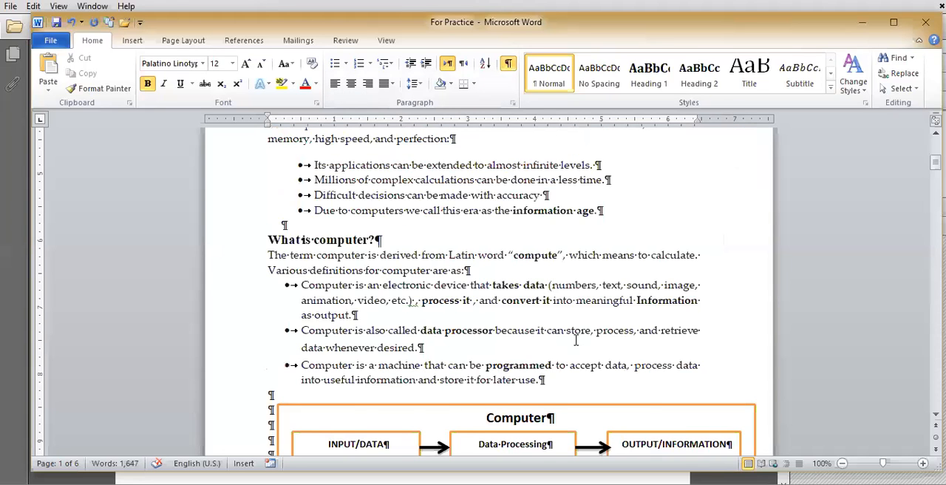
pyautogui.scroll(8, 576, 340)
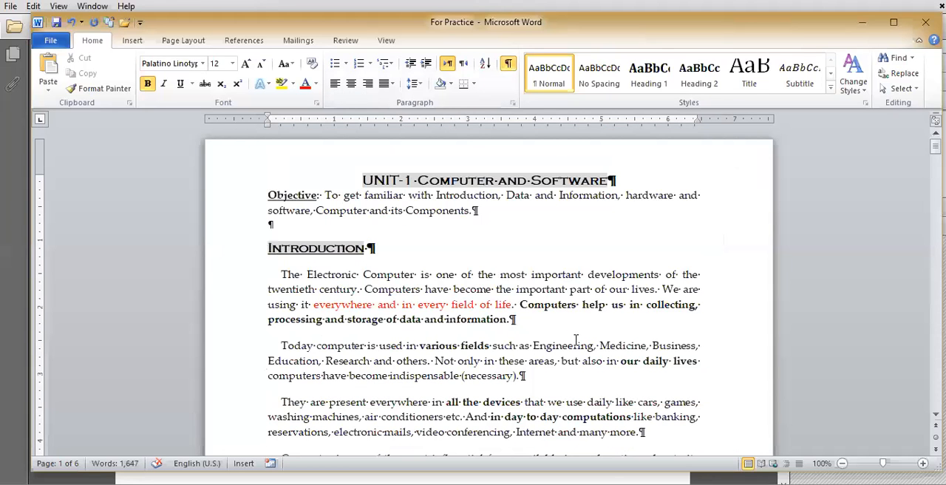
# Step: Examine the page break markers at the ends of pages 1 and 2 and the headings that follow them
pyautogui.scroll(-1, 576, 340)
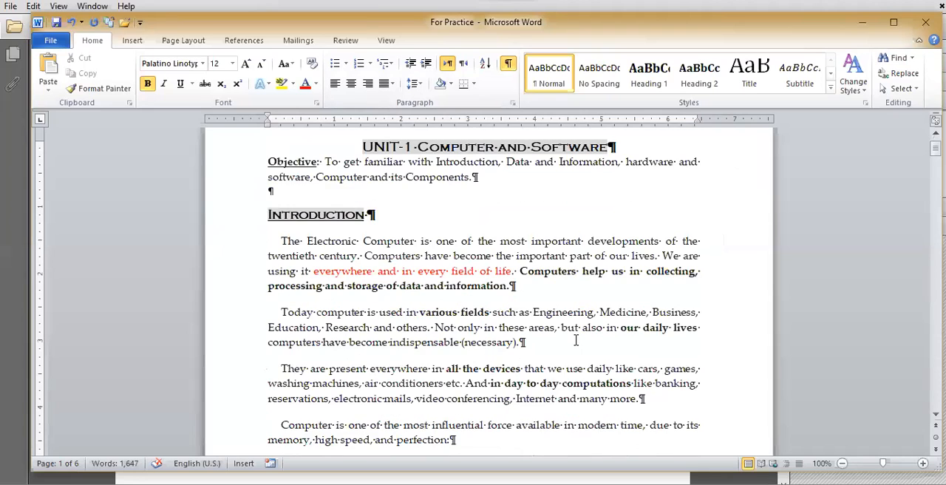
pyautogui.scroll(-6, 575, 340)
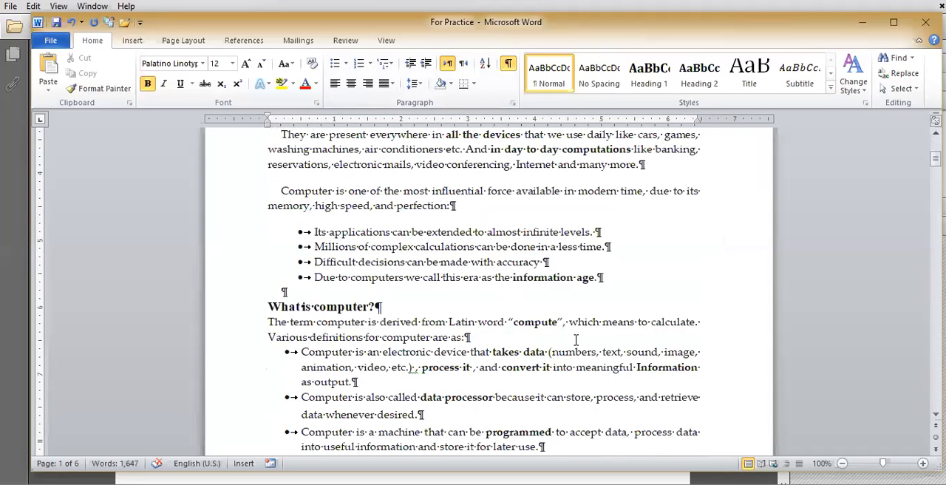
pyautogui.scroll(-8, 458, 337)
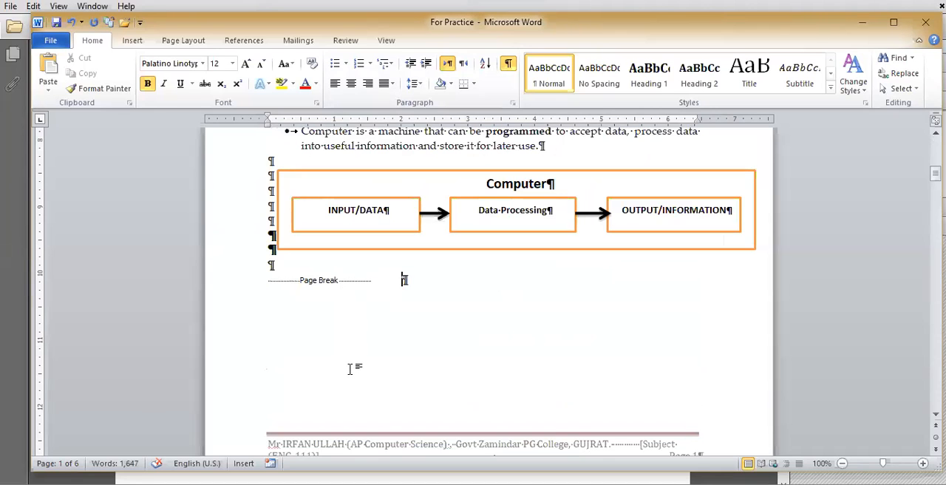
pyautogui.scroll(-2, 344, 409)
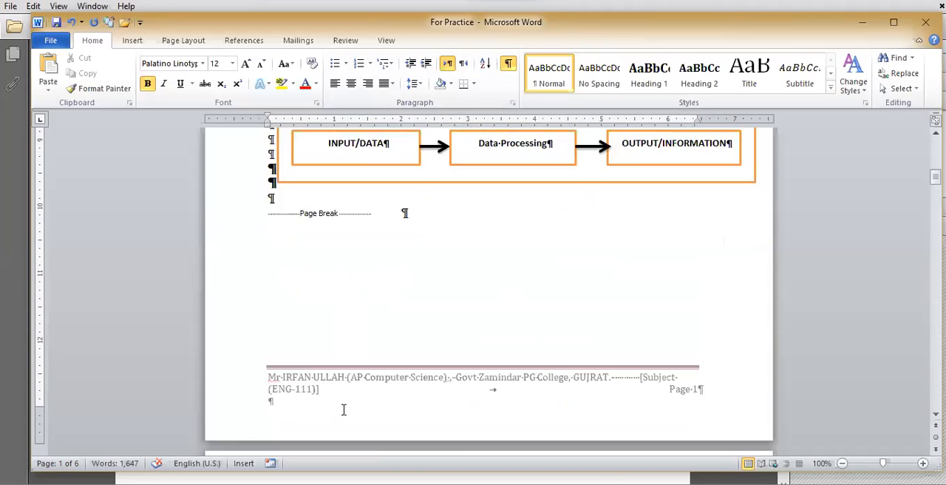
pyautogui.scroll(-5, 344, 409)
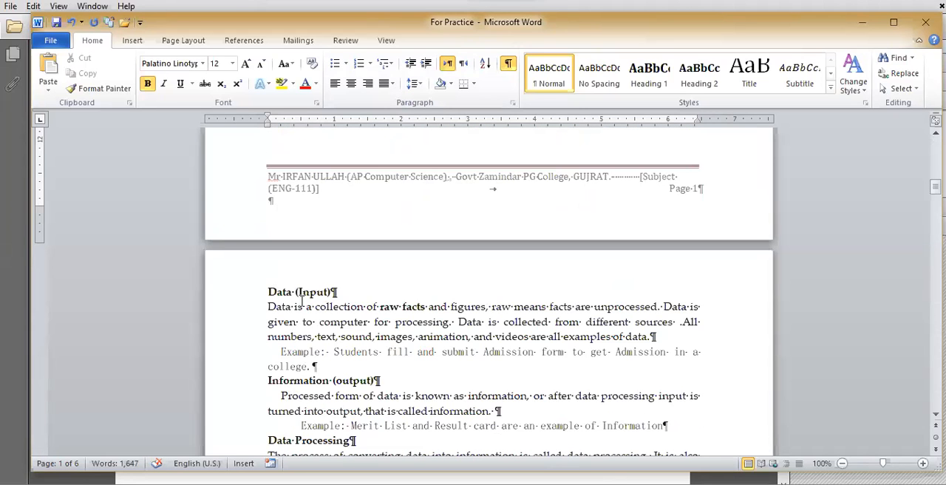
pyautogui.scroll(-3, 327, 345)
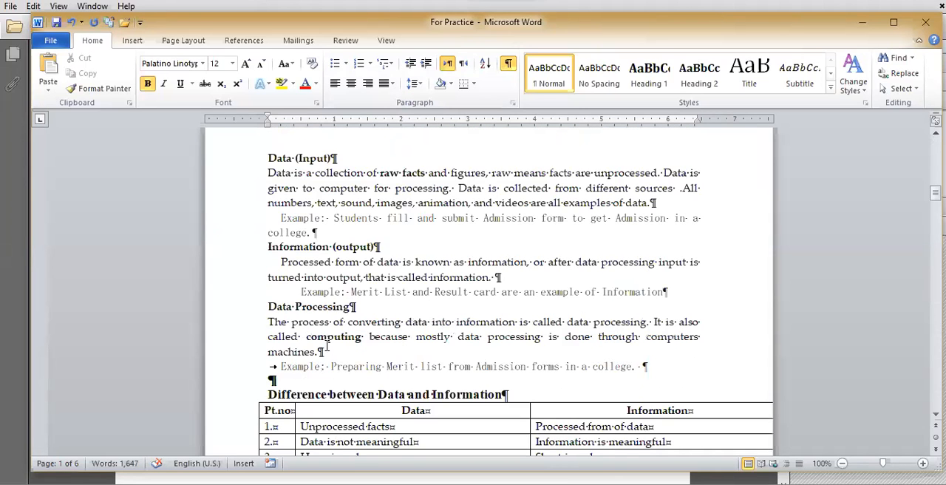
pyautogui.scroll(-6, 328, 346)
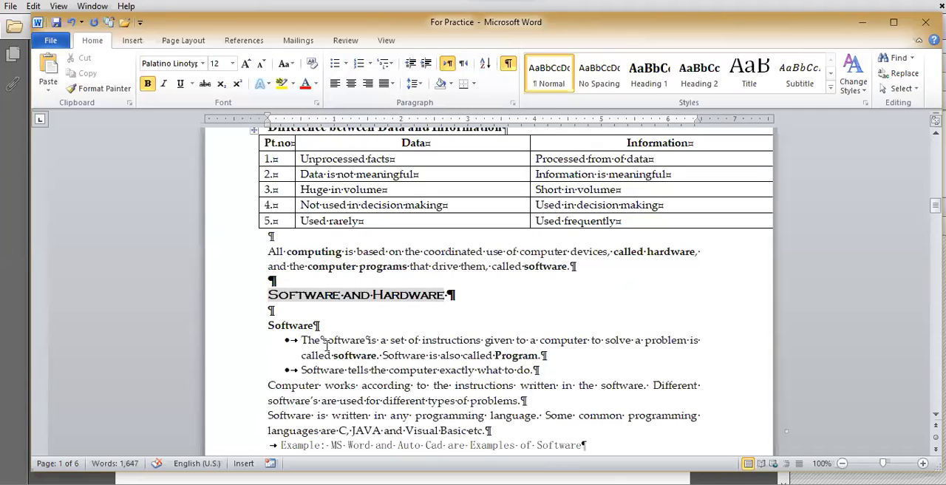
pyautogui.scroll(-8, 296, 265)
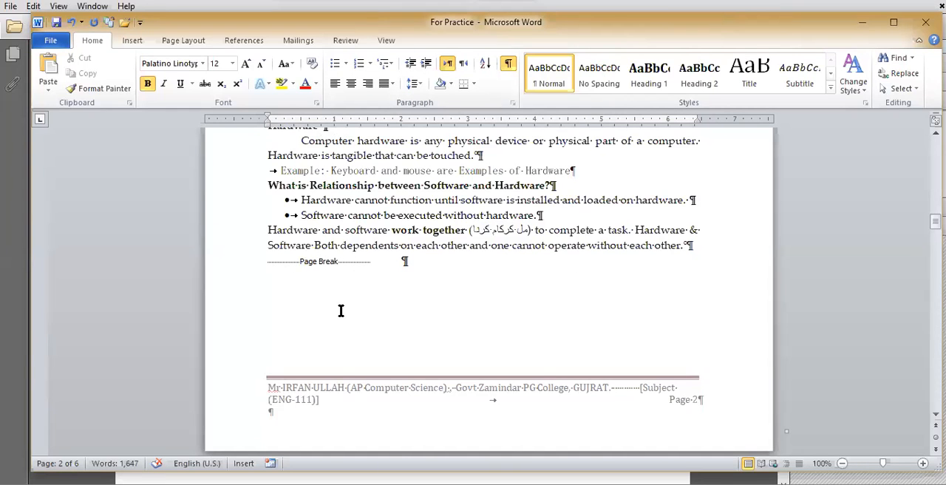
pyautogui.scroll(-2, 340, 310)
pyautogui.scroll(-1, 336, 370)
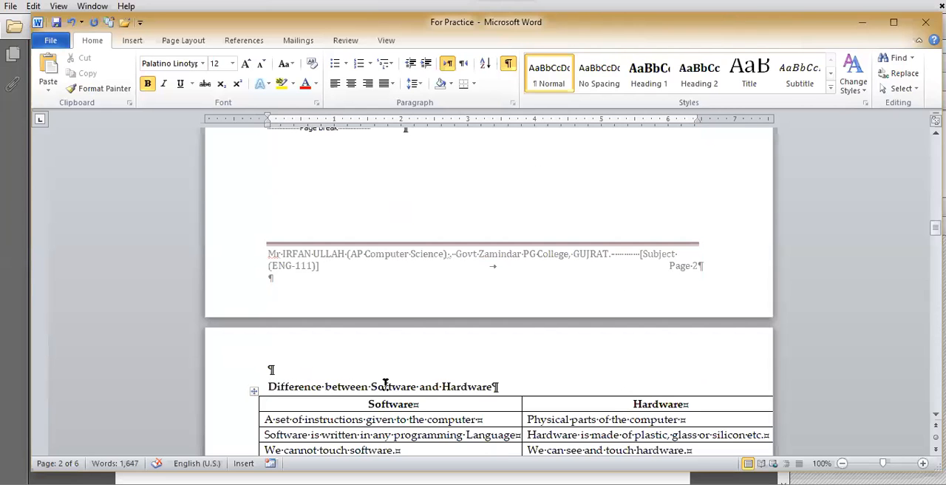
# Step: Return to the Computer diagram on page 1 and hide the paragraph marks and other formatting symbols
pyautogui.scroll(2, 385, 390)
pyautogui.scroll(3, 385, 391)
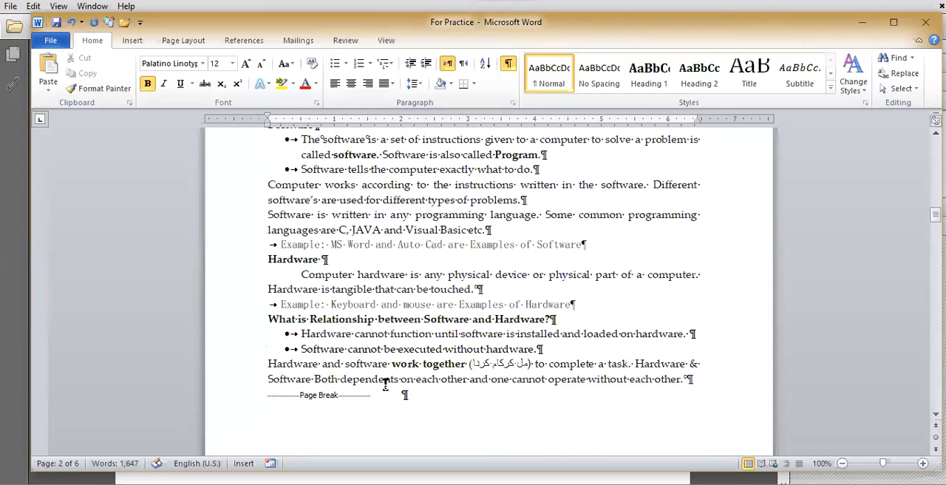
pyautogui.scroll(8, 385, 383)
pyautogui.scroll(6, 385, 384)
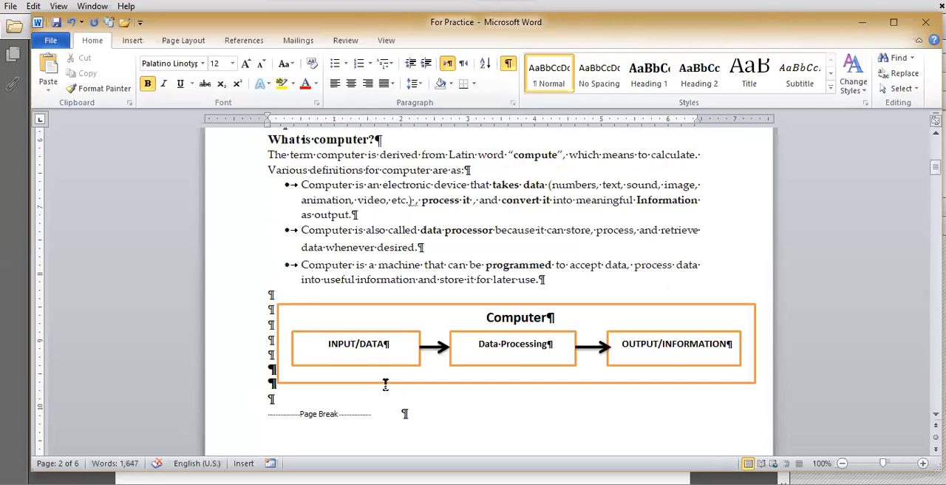
pyautogui.scroll(6, 385, 384)
pyautogui.scroll(3, 385, 383)
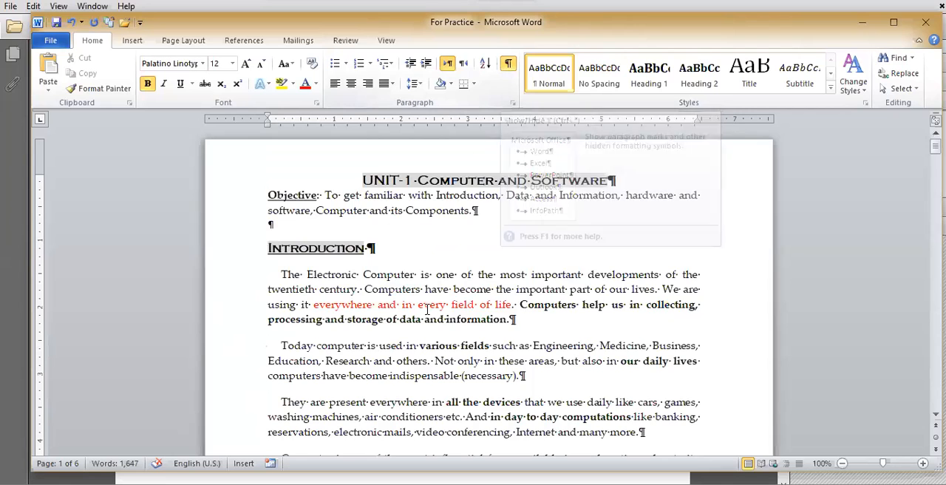
pyautogui.scroll(-6, 423, 316)
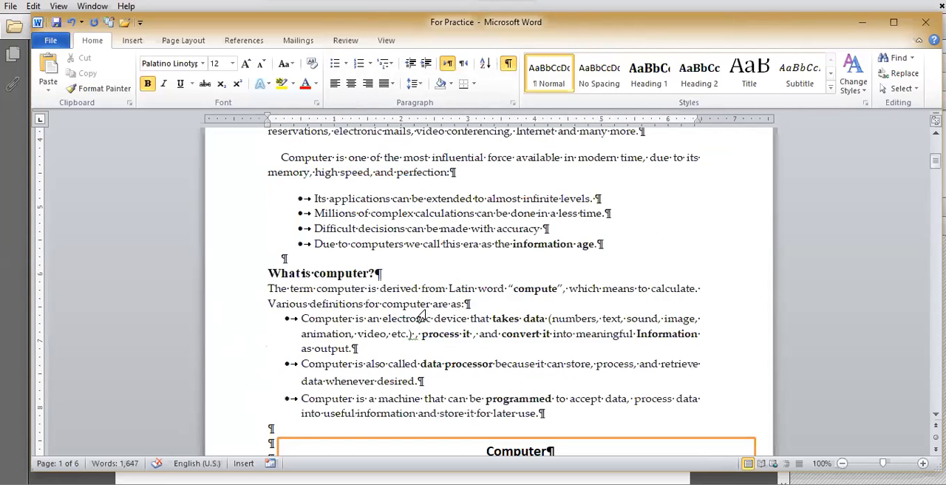
pyautogui.scroll(-3, 423, 317)
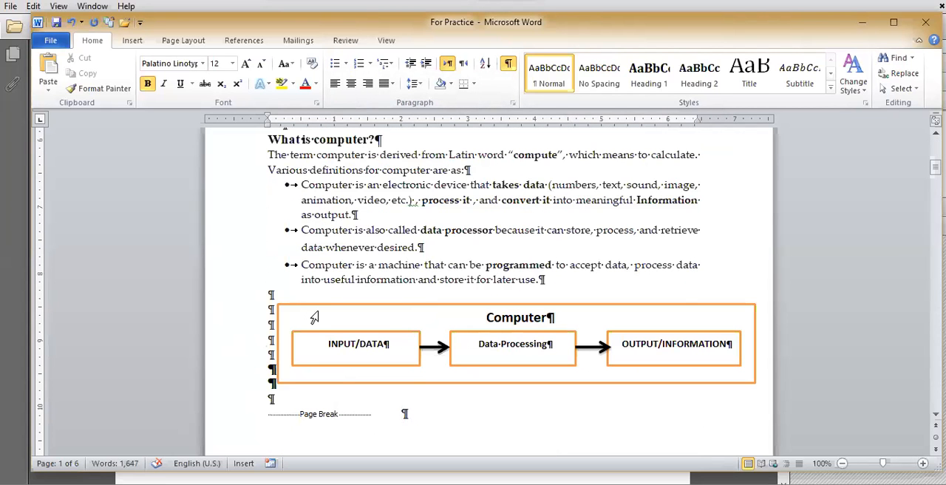
pyautogui.click(508, 65)
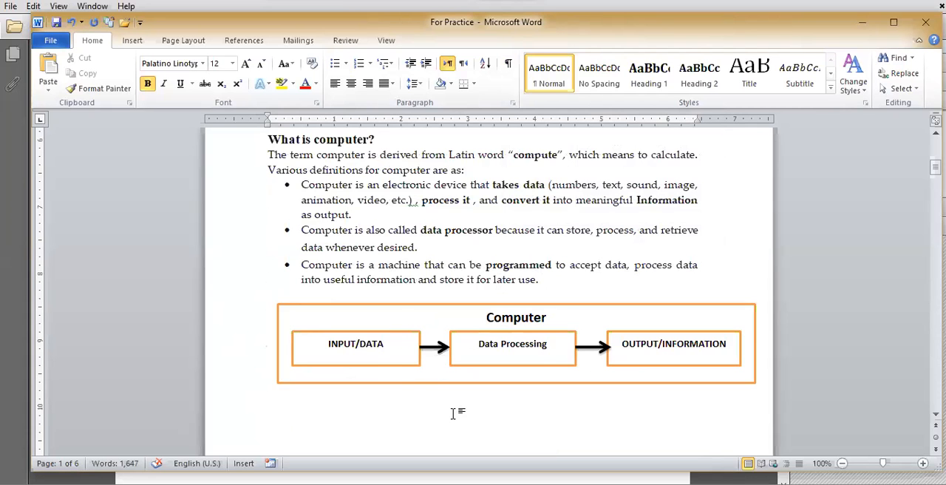
# Step: Undo the inserted page breaks on pages 1 and 2 and check the text down to the end of page 1
pyautogui.hotkey('ctrl', 'z')
pyautogui.hotkey('ctrl', 'z')
pyautogui.hotkey('ctrl', 'z')
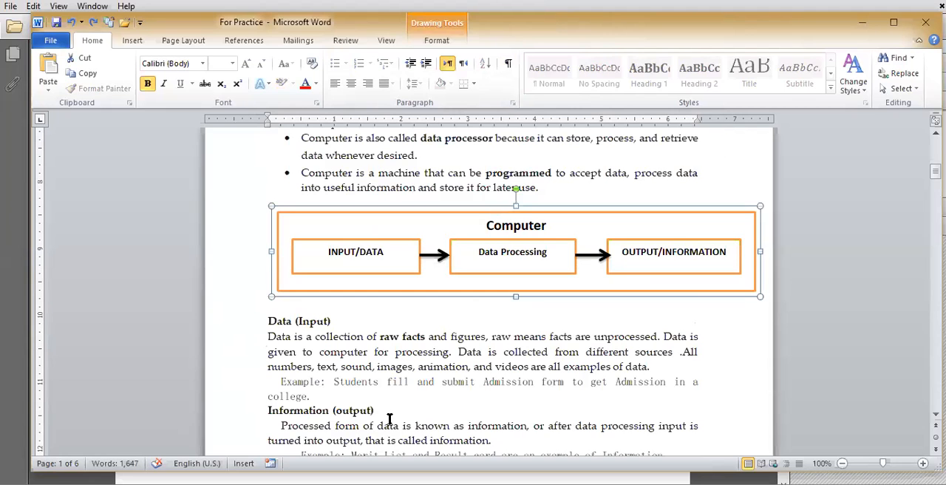
pyautogui.scroll(-3, 389, 420)
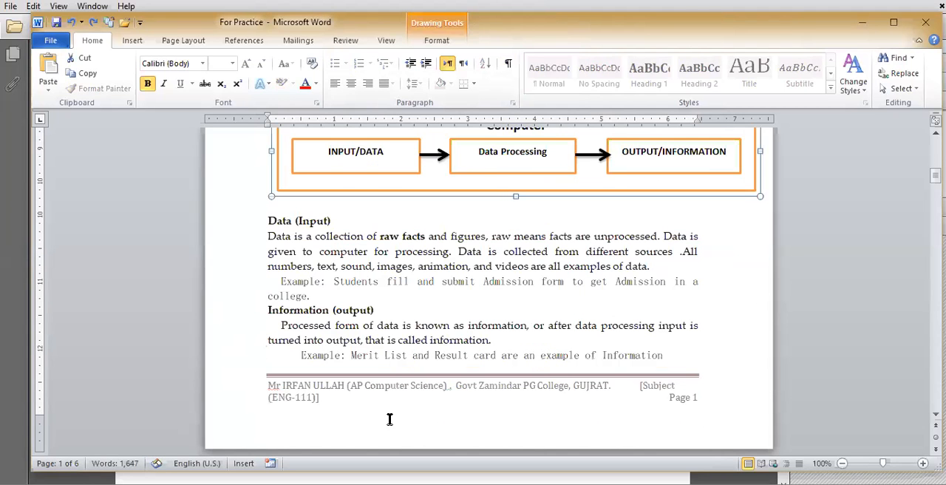
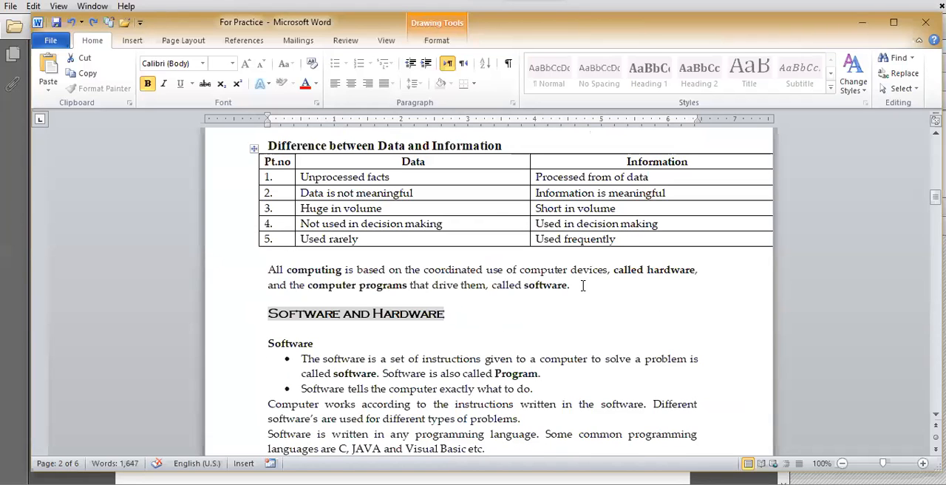
# Step: Insert a Next Page section break before the Software and Hardware heading on page 2
pyautogui.click(498, 345)
pyautogui.scroll(-1, 498, 345)
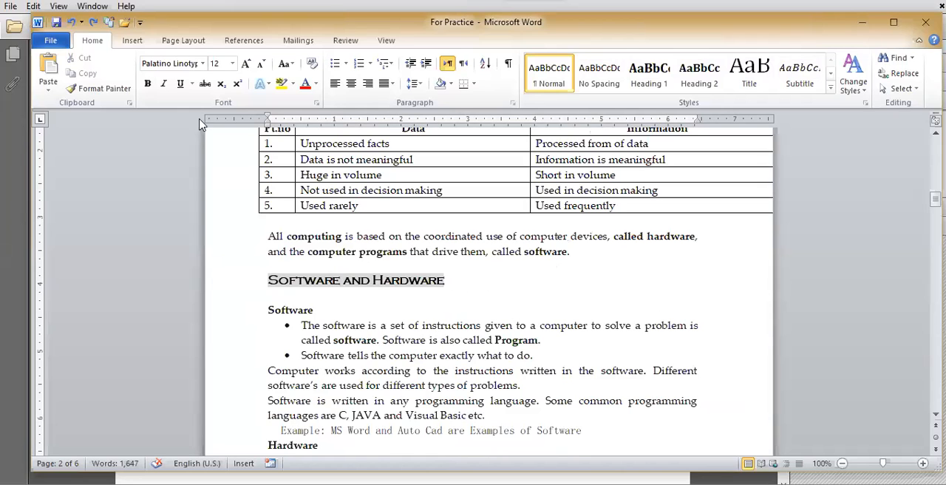
pyautogui.click(137, 44)
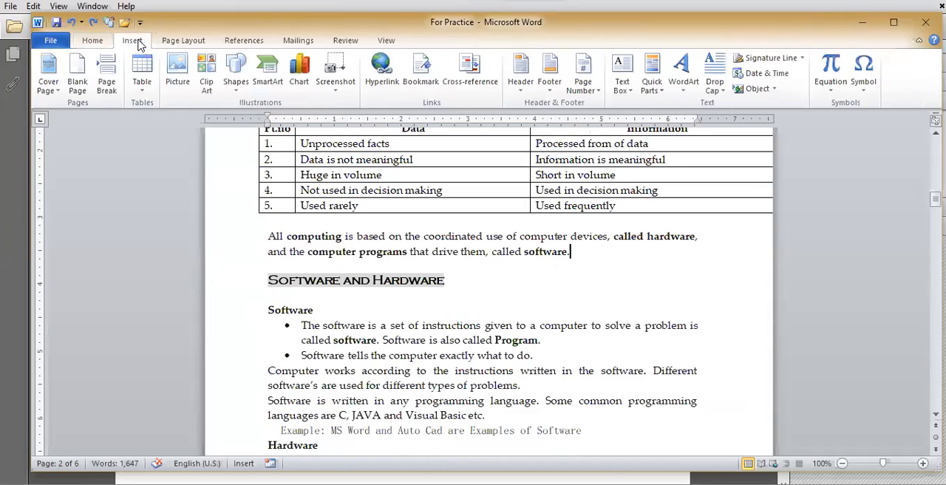
pyautogui.click(185, 44)
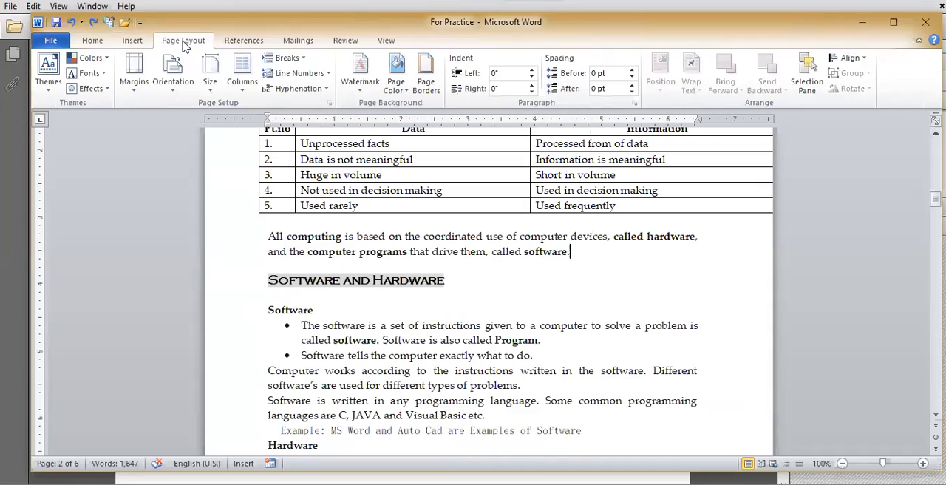
pyautogui.click(286, 58)
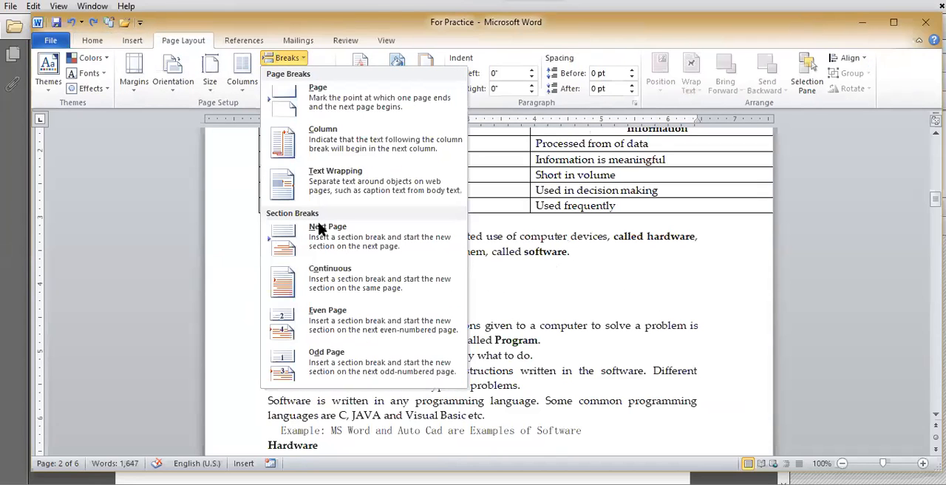
pyautogui.click(500, 293)
pyautogui.click(235, 287)
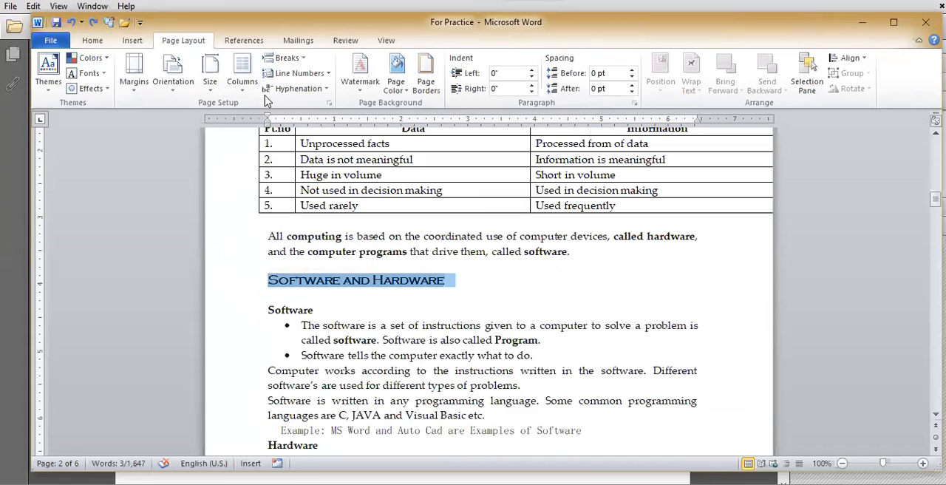
pyautogui.click(301, 59)
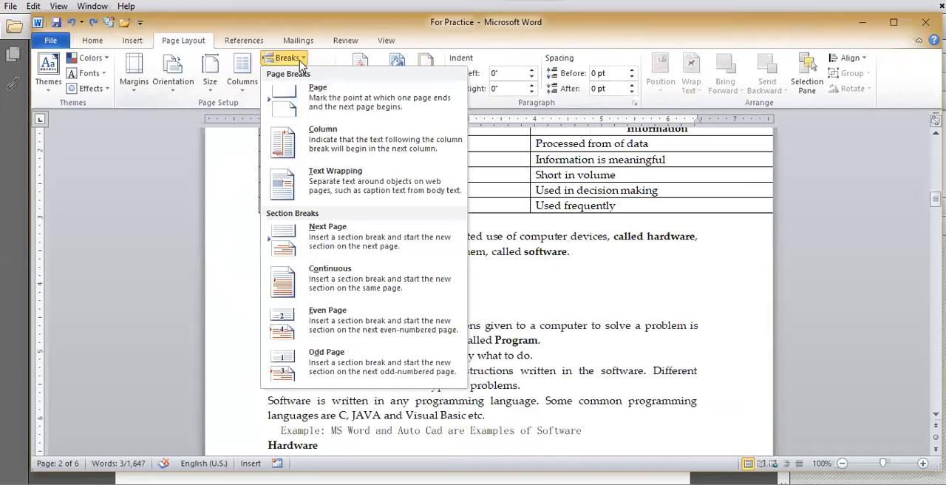
pyautogui.click(339, 242)
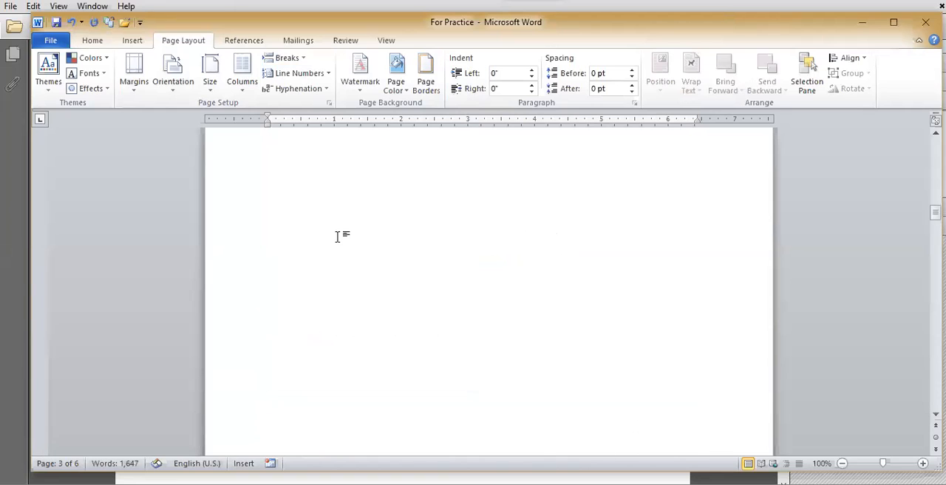
# Step: Return to the end of the text on page 2 and show the paragraph marks and hidden formatting symbols
pyautogui.scroll(5, 337, 237)
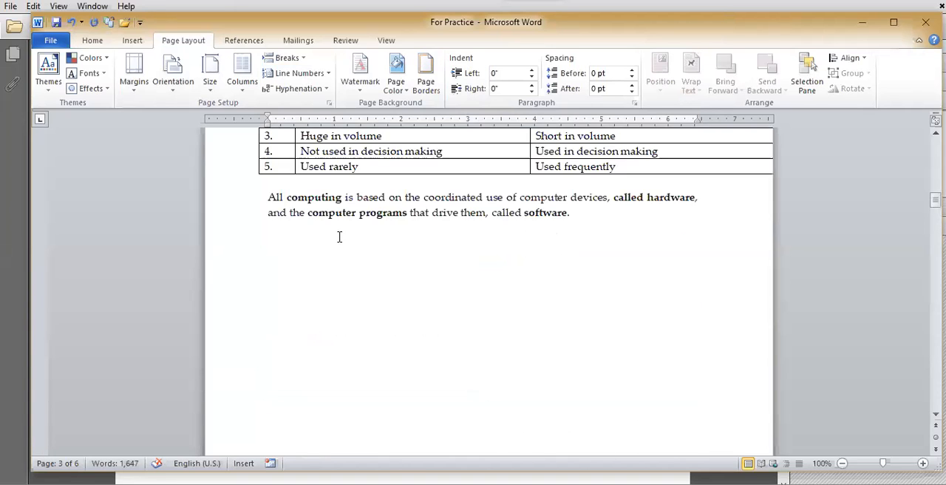
pyautogui.click(599, 264)
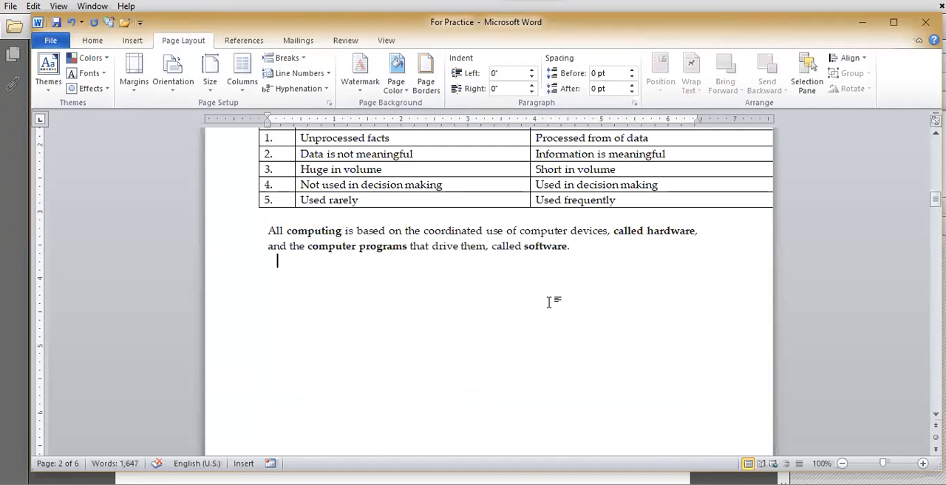
pyautogui.click(91, 39)
pyautogui.click(507, 63)
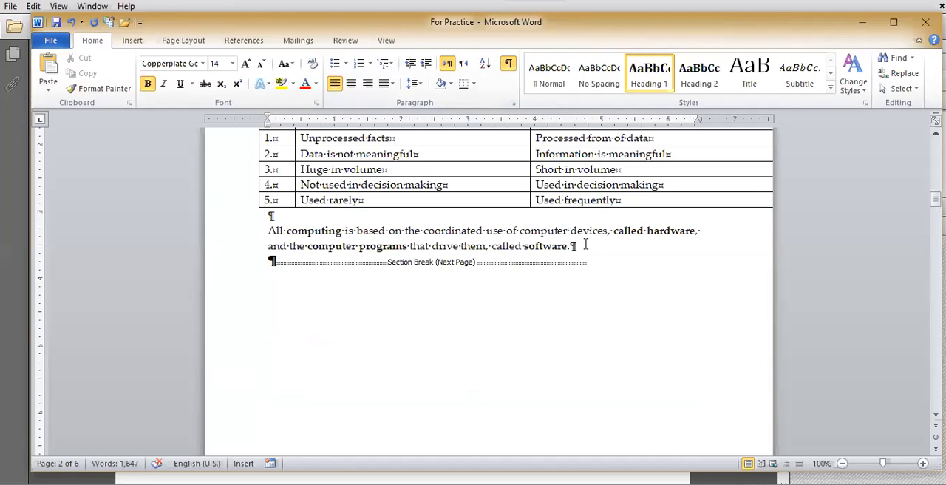
# Step: Check where the section break moves the Software and Hardware heading and delete the Next Page break below the computing paragraph
pyautogui.scroll(3, 581, 260)
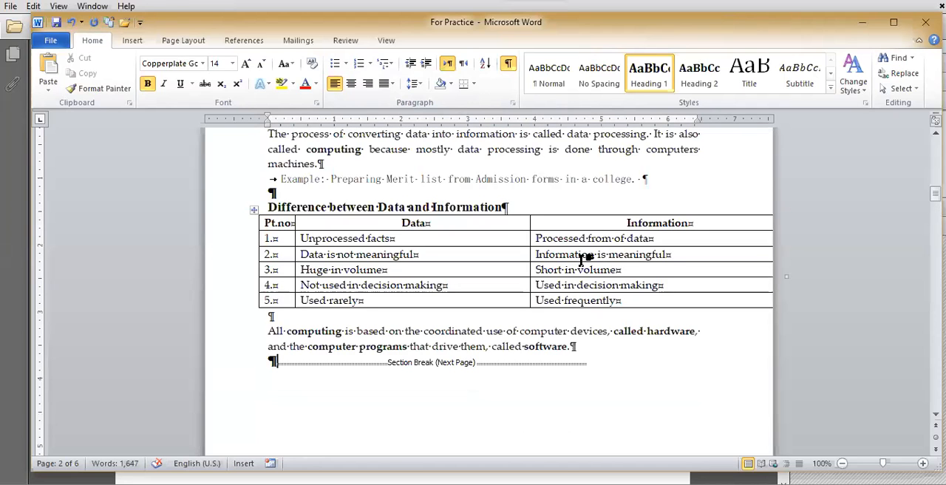
pyautogui.scroll(-5, 584, 262)
pyautogui.scroll(-3, 577, 270)
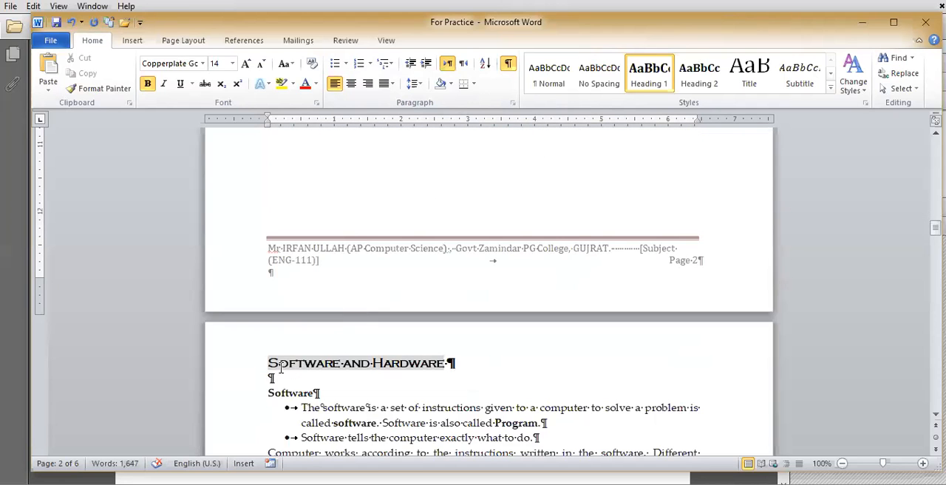
pyautogui.scroll(-3, 382, 362)
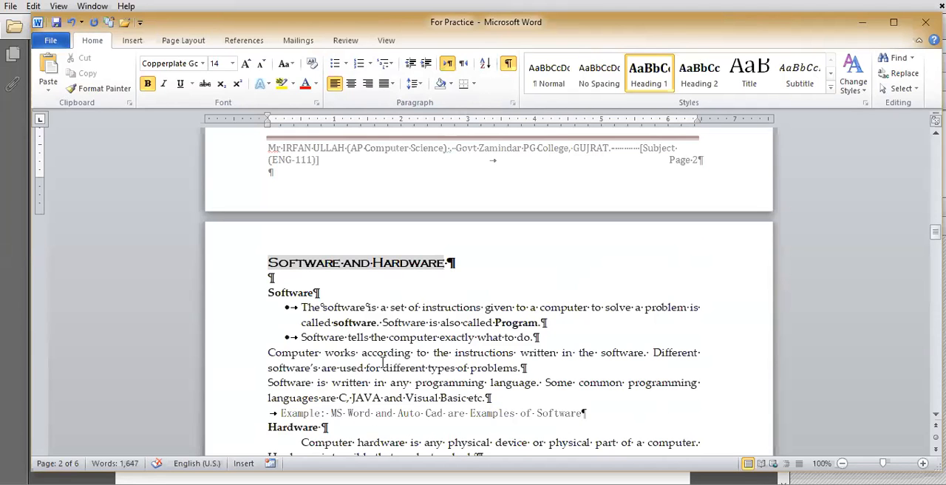
pyautogui.scroll(15, 382, 362)
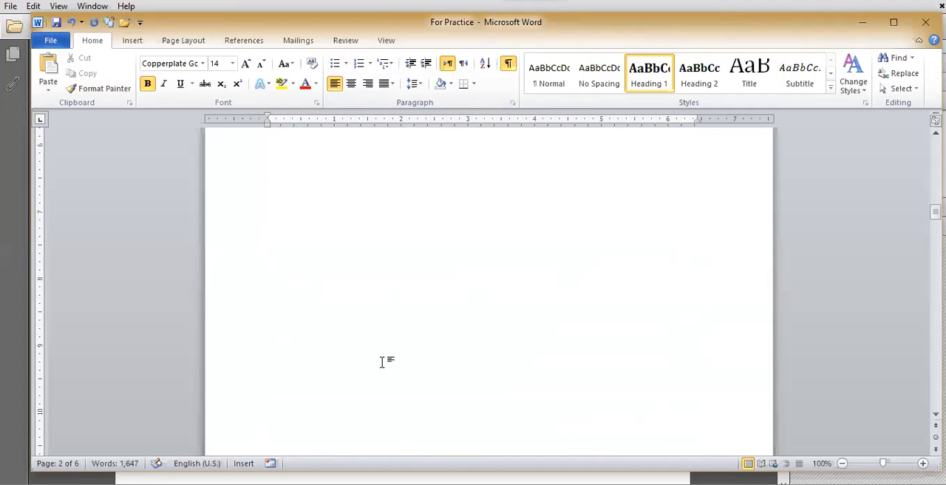
pyautogui.scroll(3, 382, 362)
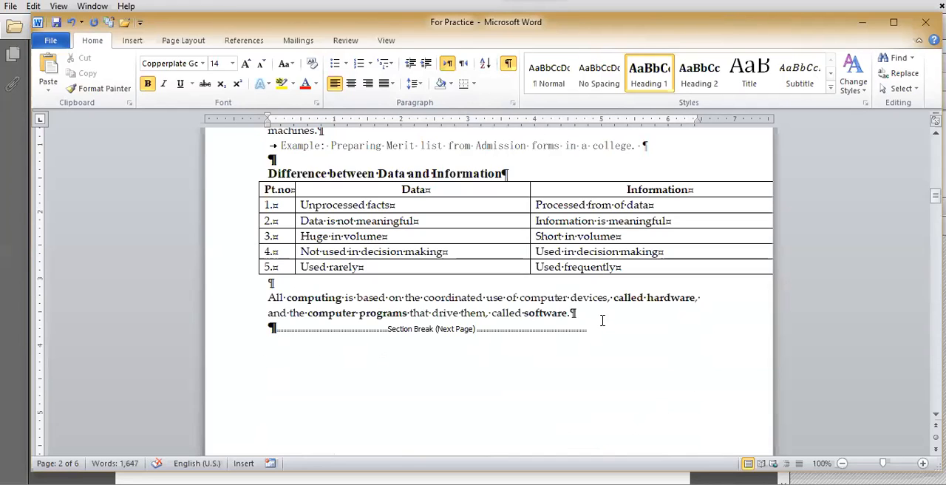
pyautogui.press('Delete')
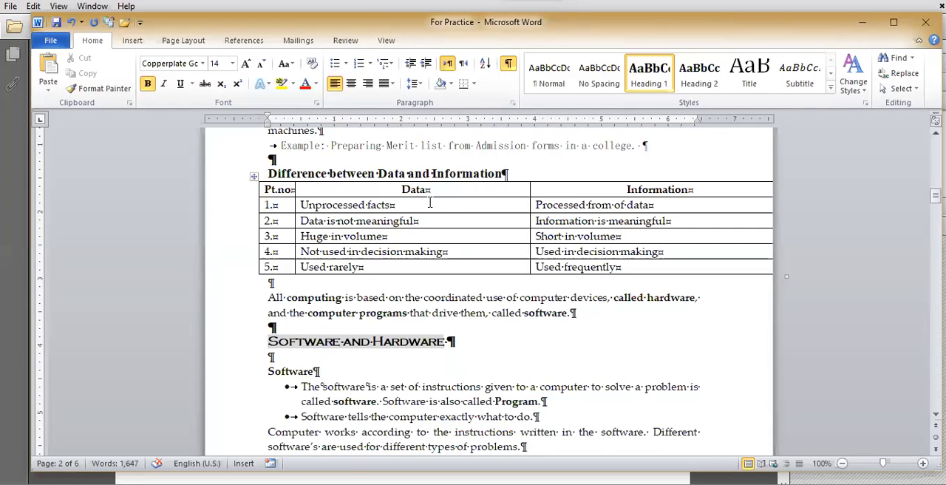
# Step: Insert a Continuous section break at the end of the computing paragraph, above the Software and Hardware heading
pyautogui.click(183, 41)
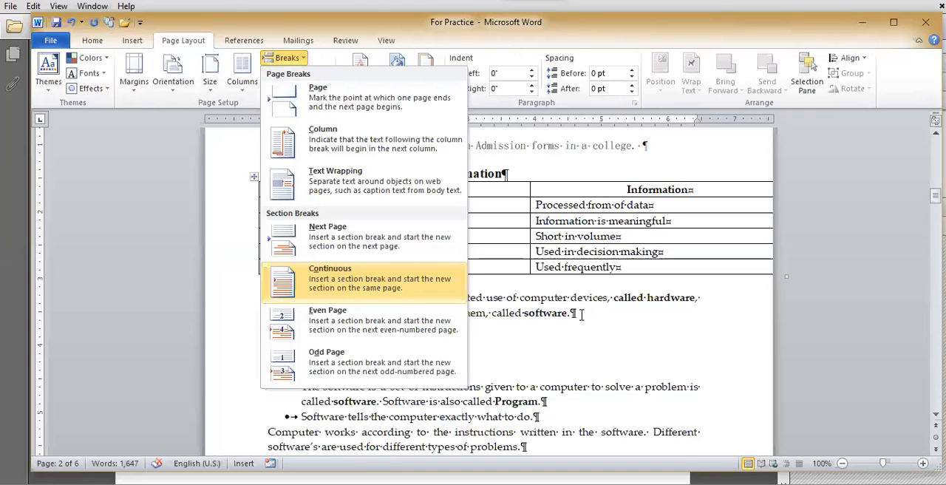
pyautogui.moveTo(446, 344); pyautogui.dragTo(266, 342)
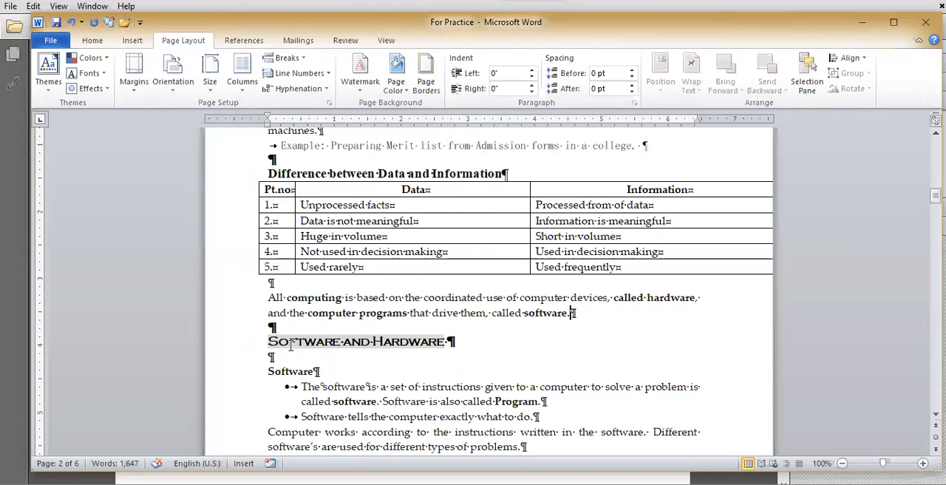
pyautogui.click(292, 59)
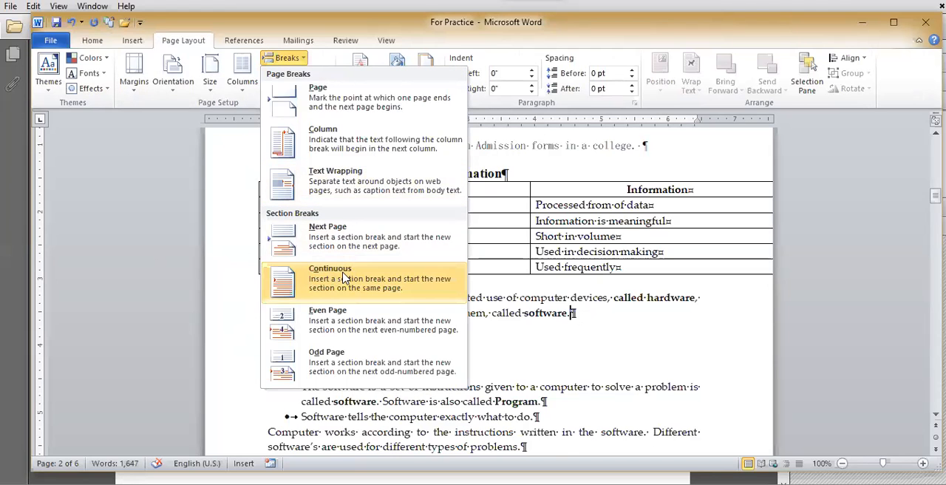
pyautogui.click(343, 276)
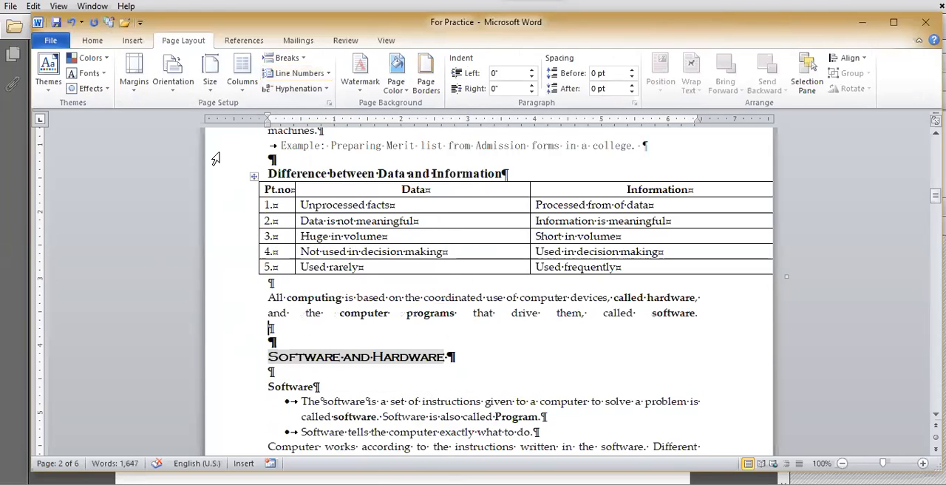
# Step: Toggle the formatting symbols off and on, and insert a second Continuous section break below the computing paragraph
pyautogui.click(94, 41)
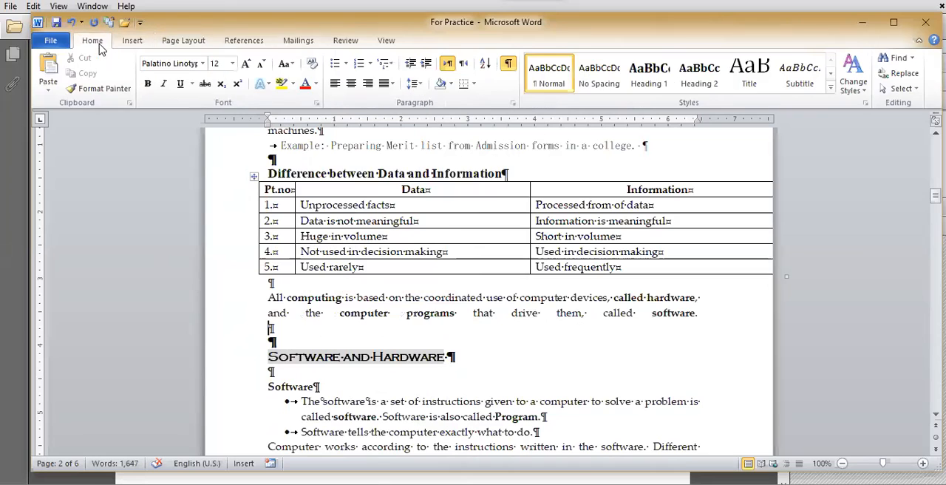
pyautogui.click(508, 65)
pyautogui.click(508, 65)
pyautogui.click(133, 41)
pyautogui.click(185, 41)
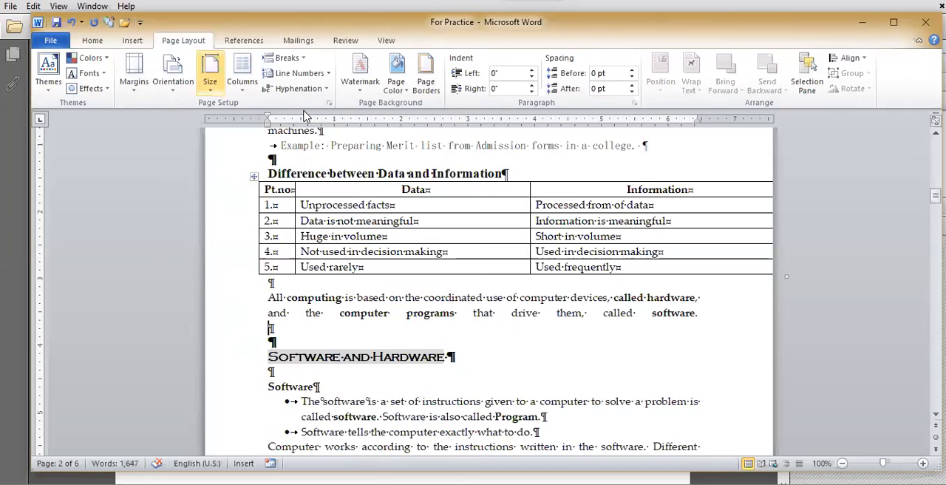
pyautogui.click(302, 65)
pyautogui.click(327, 283)
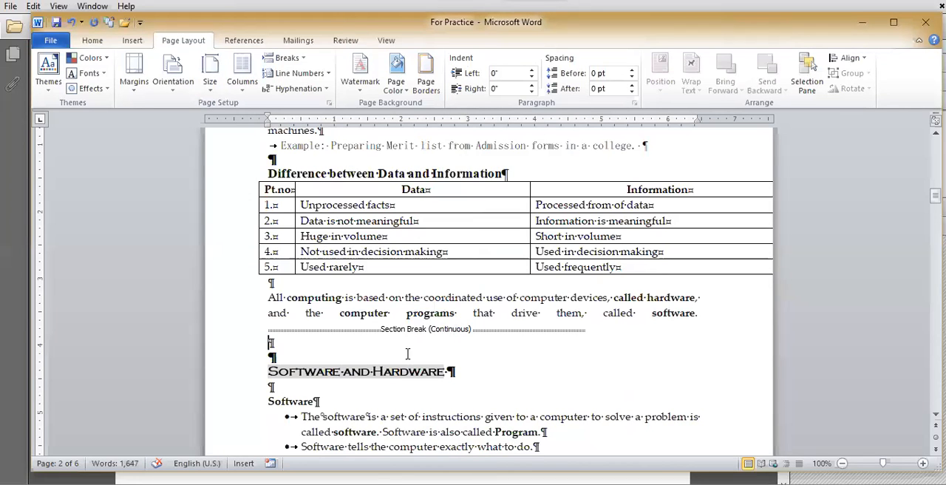
# Step: Delete the empty paragraphs and the displayed Continuous section break above the Software and Hardware heading
pyautogui.scroll(-2, 348, 402)
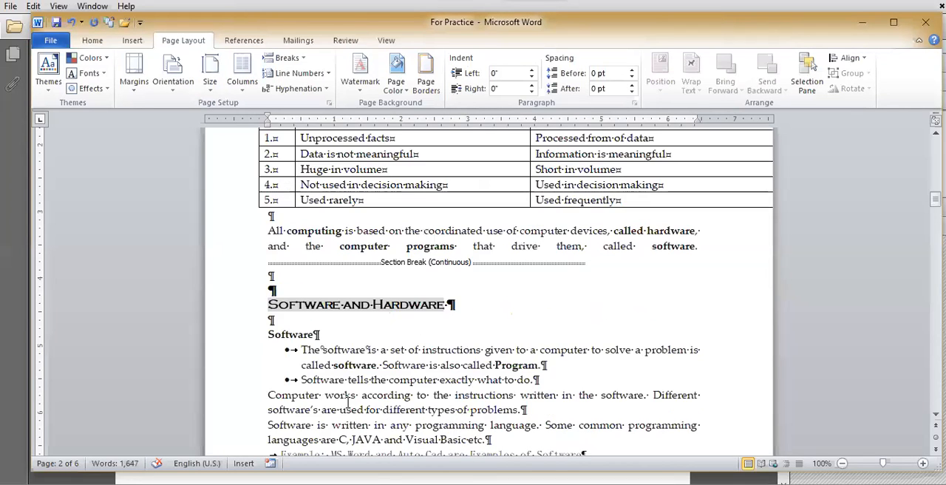
pyautogui.scroll(-2, 380, 333)
pyautogui.scroll(3, 380, 334)
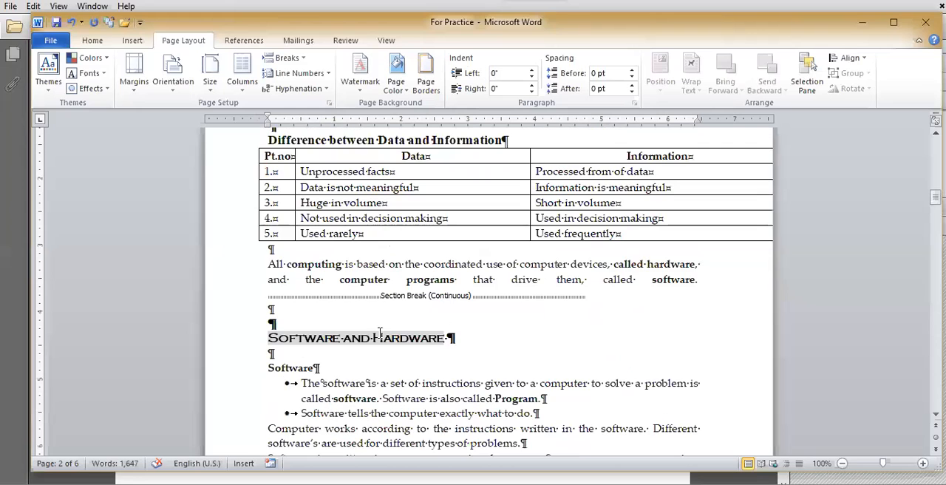
pyautogui.scroll(1, 377, 358)
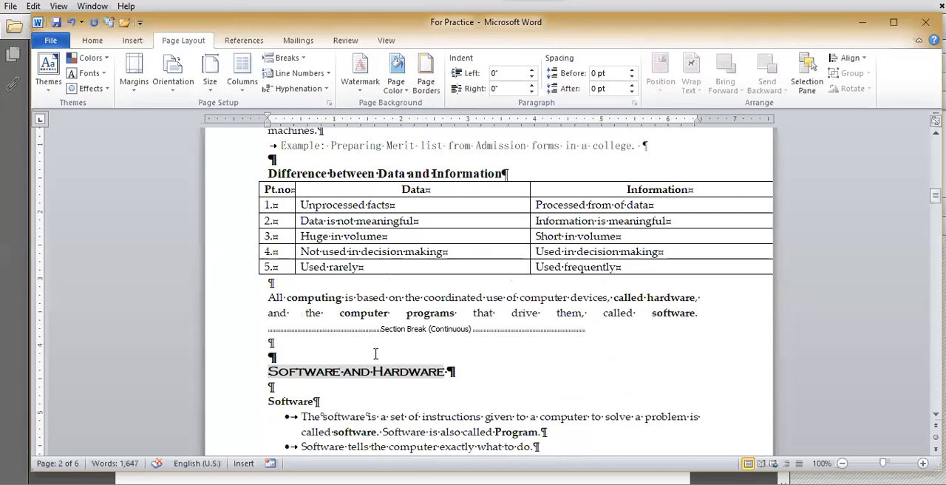
pyautogui.press('Delete')
pyautogui.press('BackSpace')
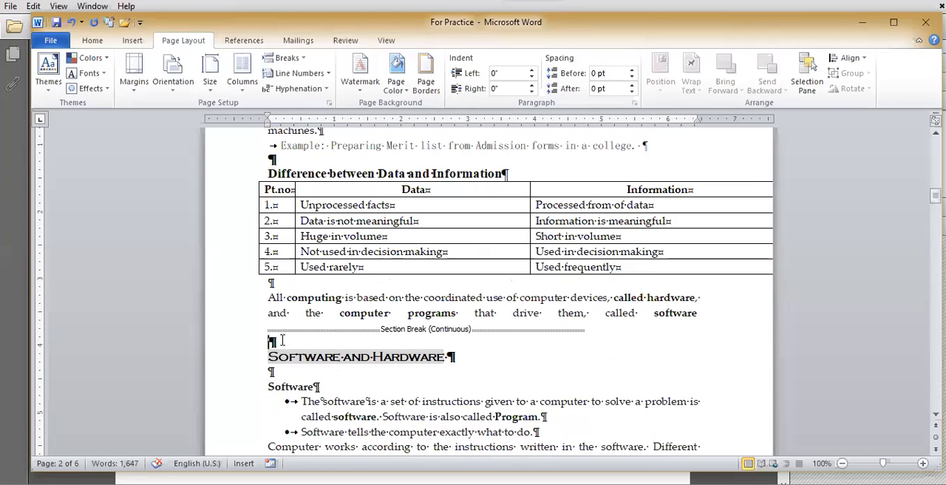
pyautogui.press('Delete')
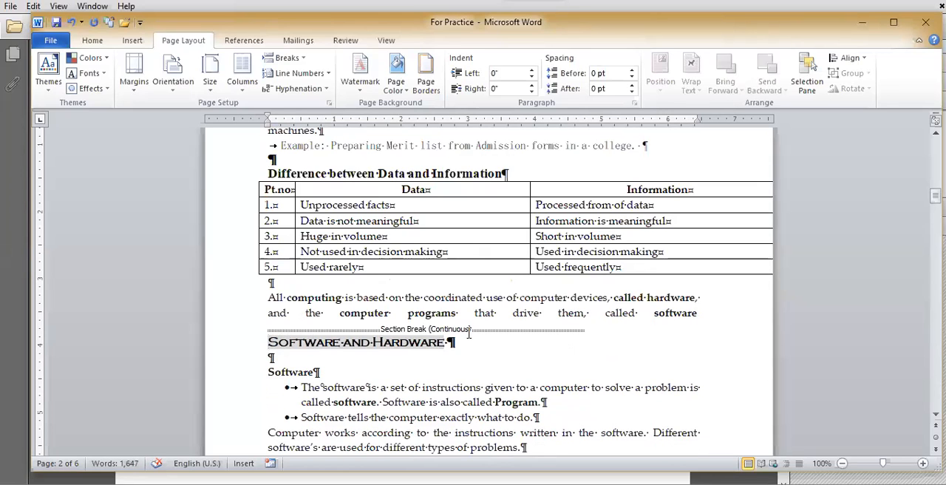
pyautogui.press('BackSpace')
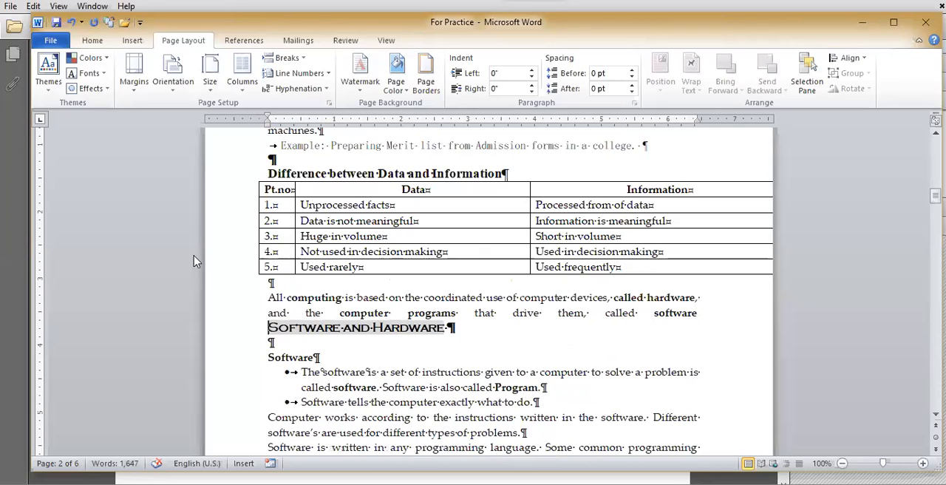
# Step: Insert an Even Page section break before the Software and Hardware heading and check the page where the new section starts
pyautogui.click(285, 58)
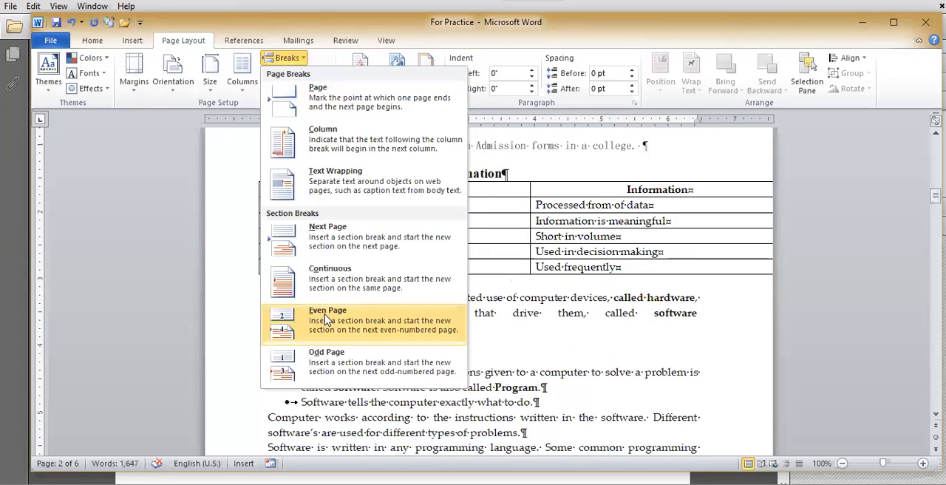
pyautogui.click(524, 345)
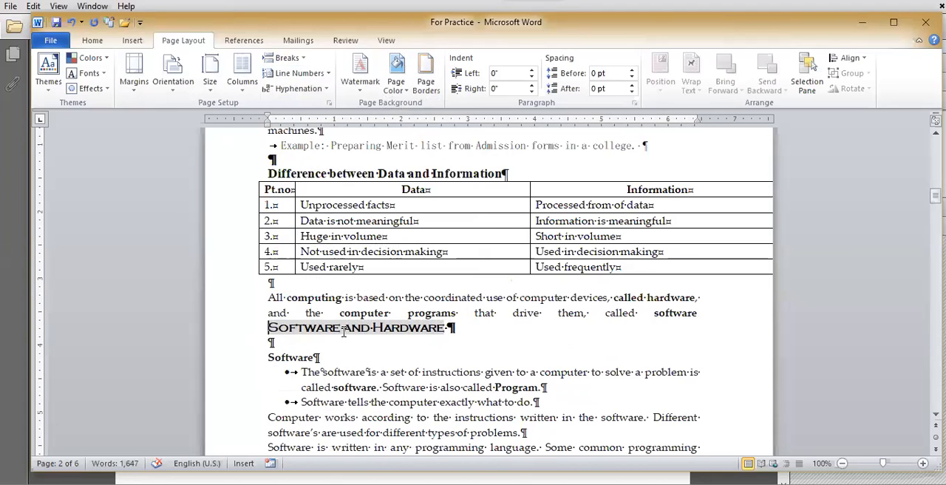
pyautogui.click(293, 60)
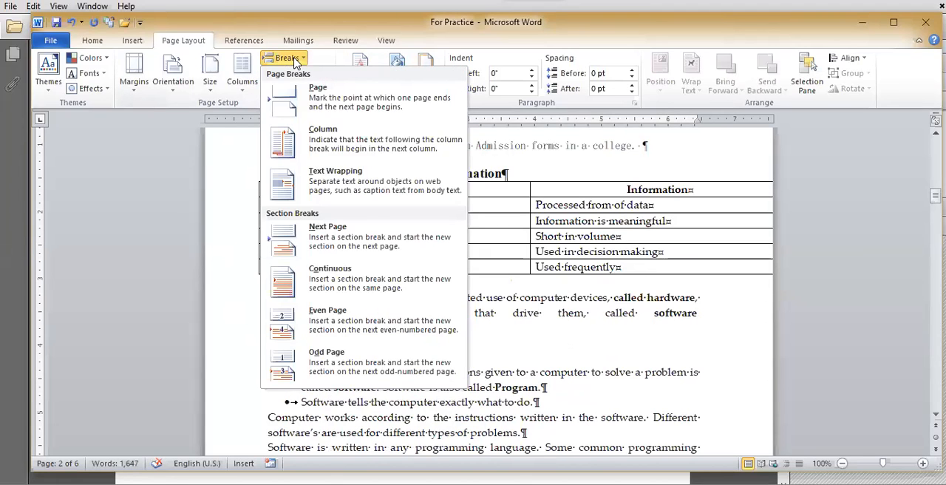
pyautogui.click(353, 331)
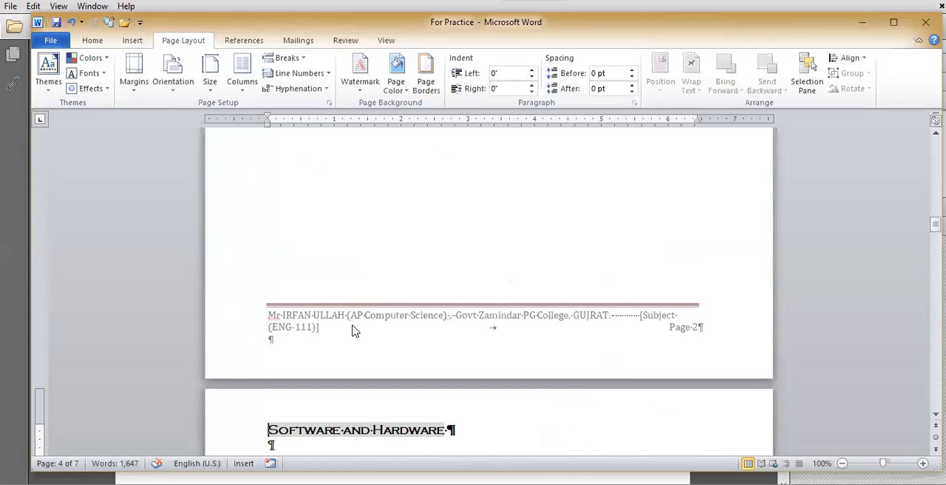
pyautogui.scroll(-3, 411, 384)
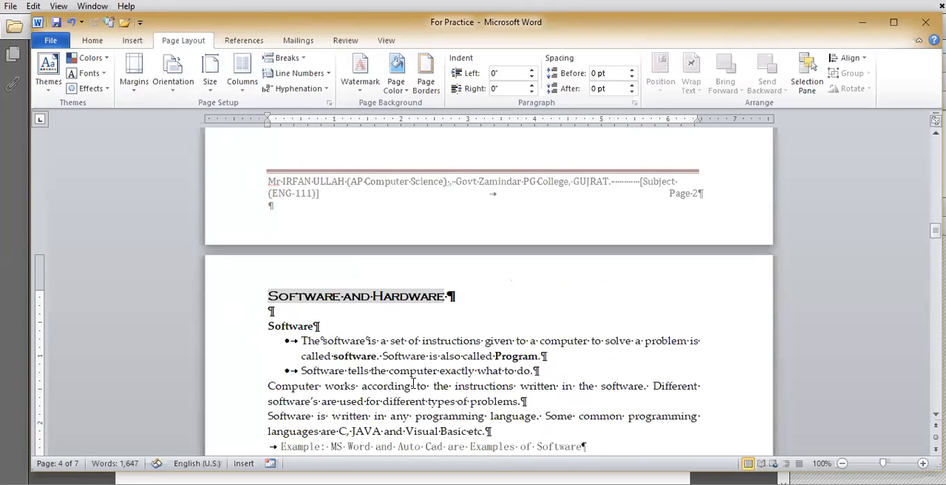
pyautogui.scroll(-2, 412, 384)
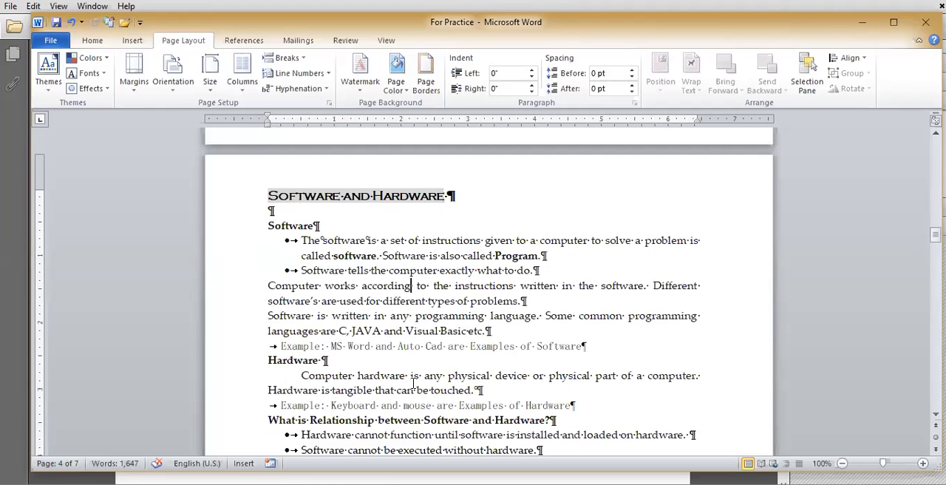
# Step: Examine the pages around the Software and Hardware section and the Even Page section break below the computing paragraph
pyautogui.scroll(-10, 413, 384)
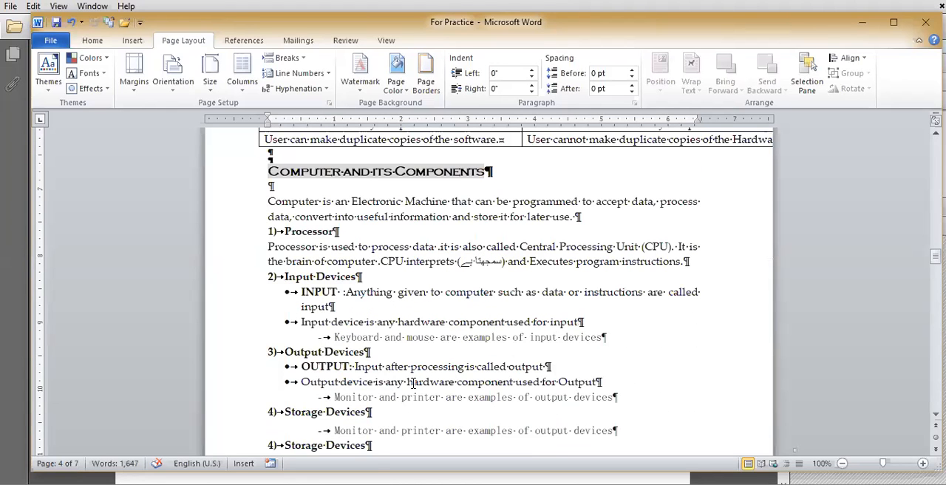
pyautogui.scroll(2, 413, 382)
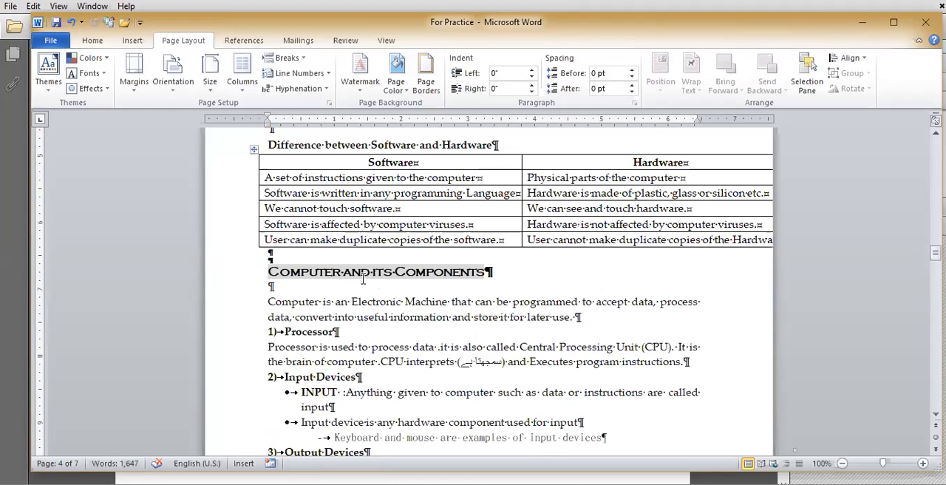
pyautogui.scroll(10, 355, 277)
pyautogui.click(350, 276)
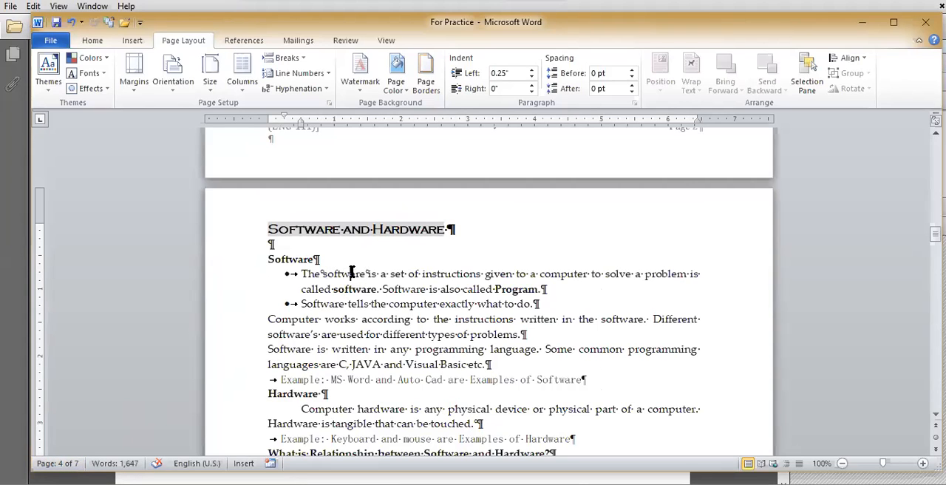
pyautogui.scroll(6, 349, 272)
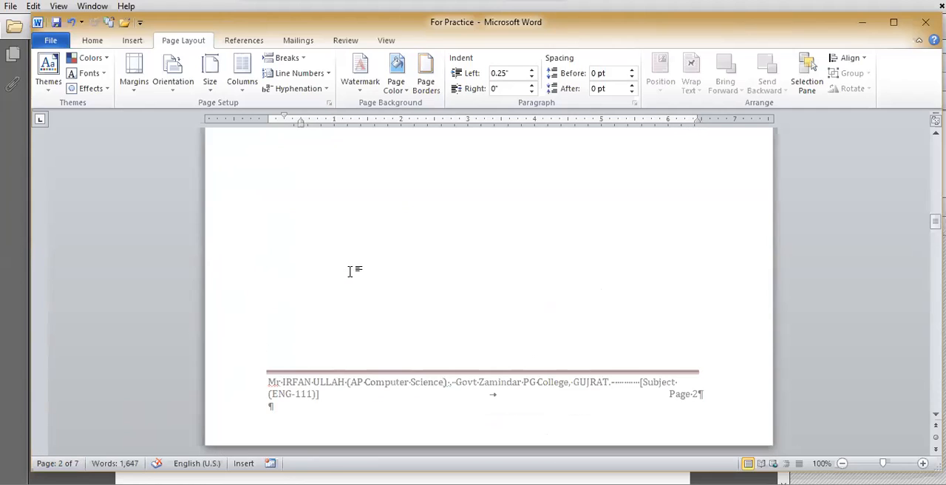
pyautogui.scroll(3, 462, 347)
pyautogui.scroll(5, 462, 347)
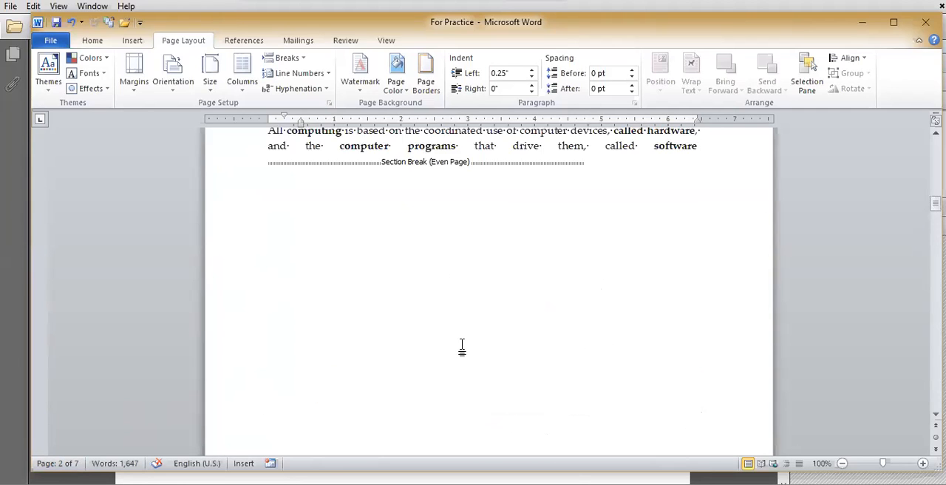
# Step: Delete the Even Page section break below the computing paragraph
pyautogui.click(372, 337)
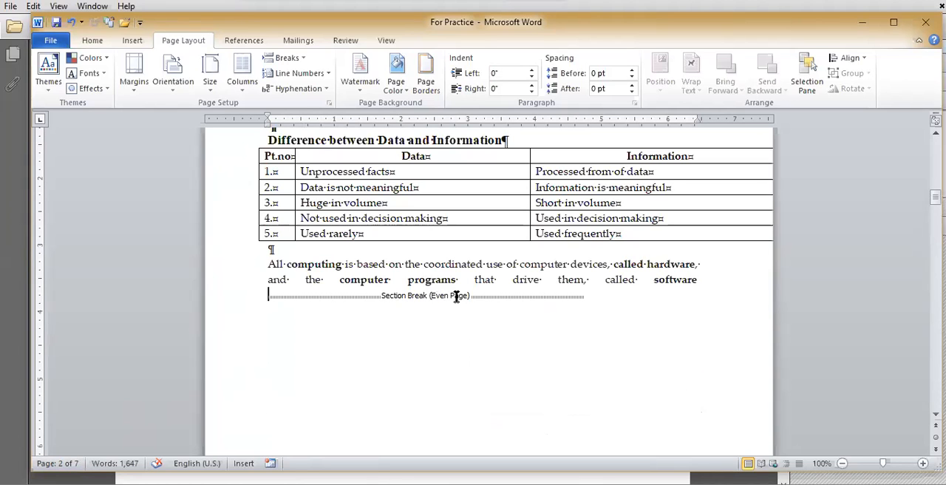
pyautogui.scroll(-15, 436, 316)
pyautogui.scroll(4, 434, 317)
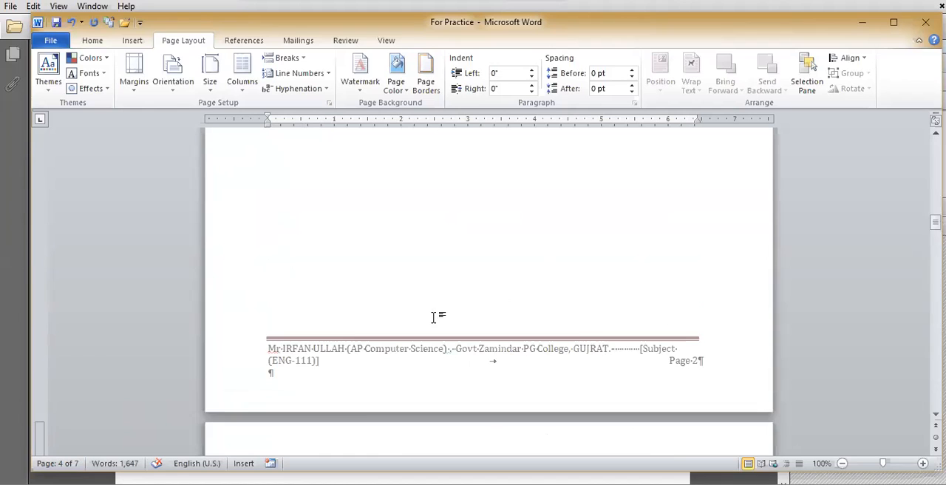
pyautogui.scroll(12, 433, 317)
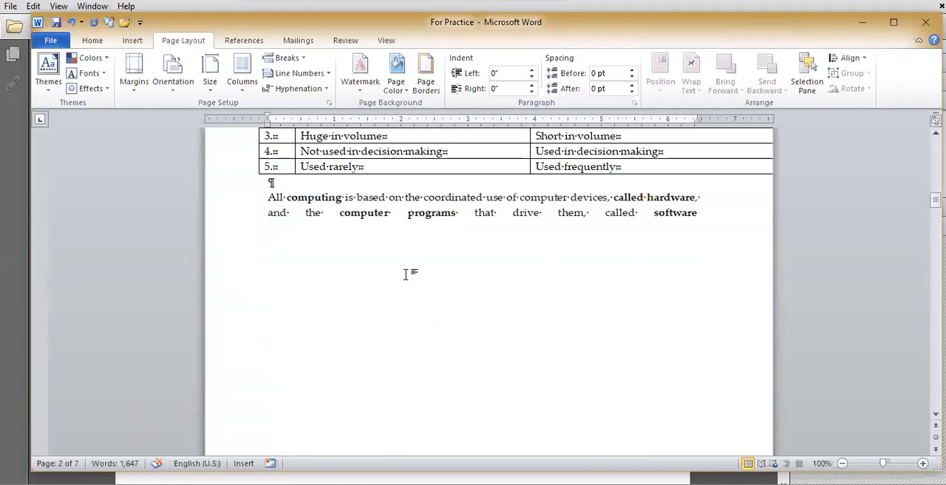
pyautogui.press('Down')
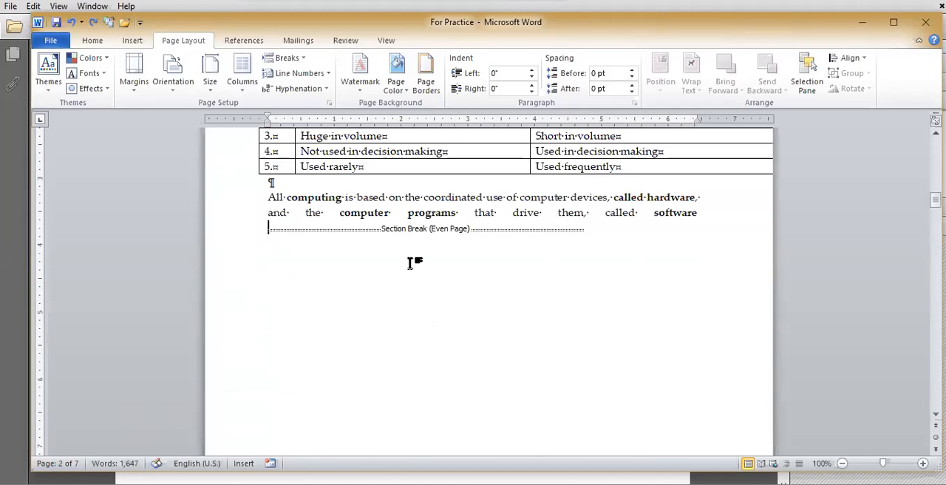
pyautogui.press('Delete')
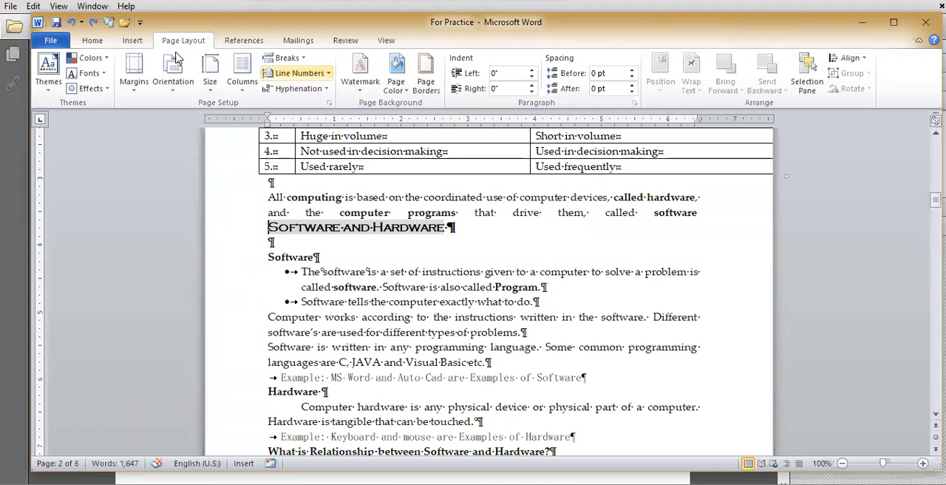
# Step: Insert an Odd Page section break before the Software and Hardware heading
pyautogui.click(244, 82)
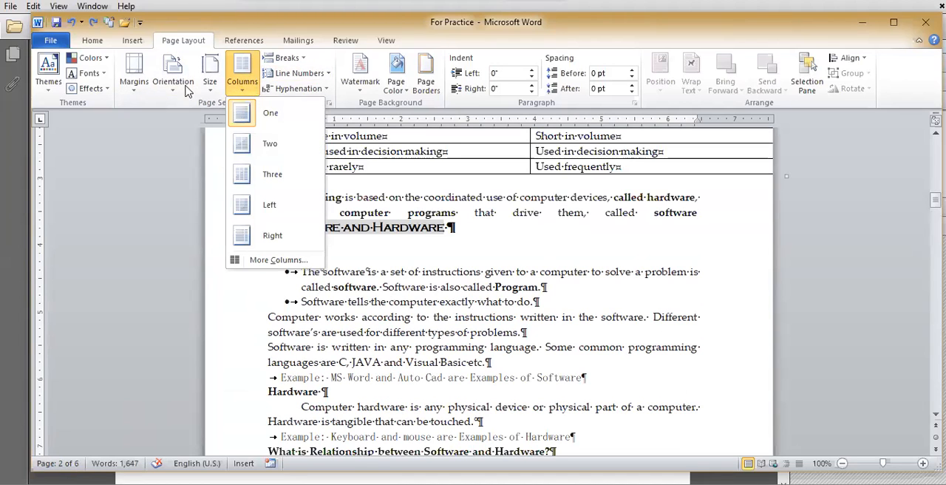
pyautogui.click(298, 64)
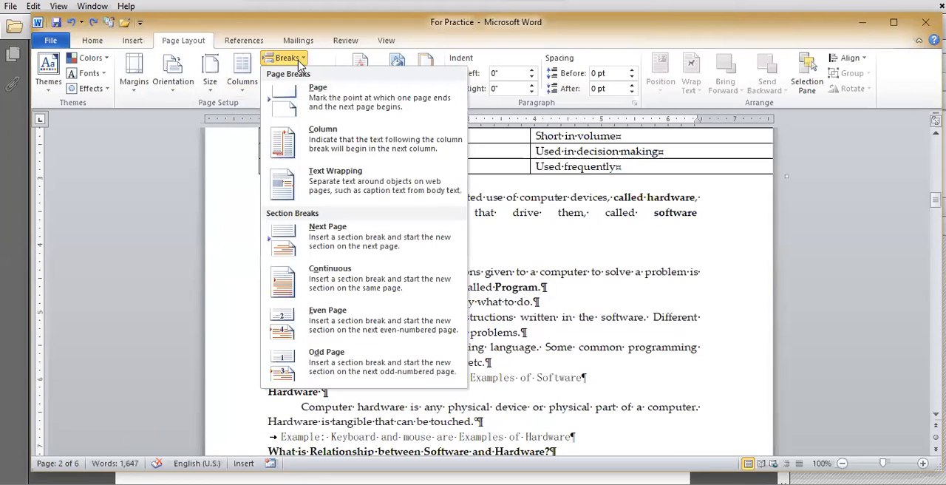
pyautogui.click(334, 367)
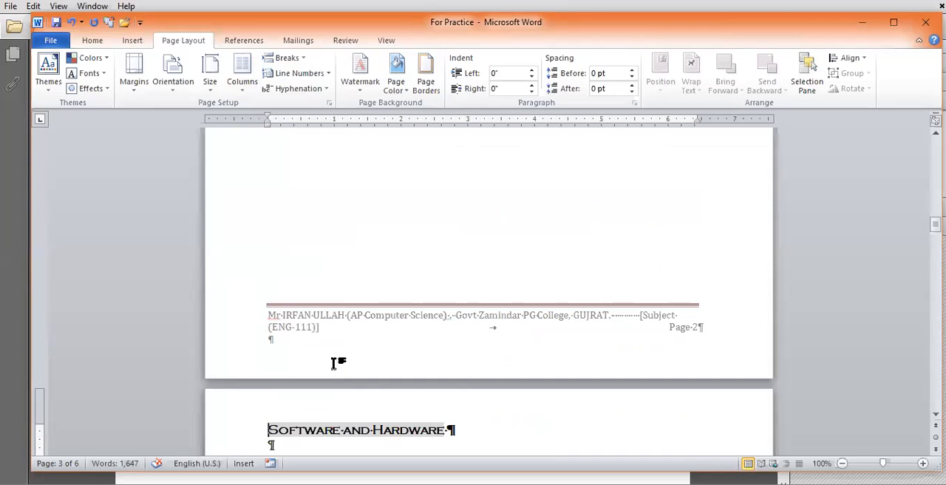
# Step: Examine the page where the Software and Hardware section starts and the Odd Page section break that precedes it
pyautogui.scroll(-4, 334, 367)
pyautogui.click(344, 298)
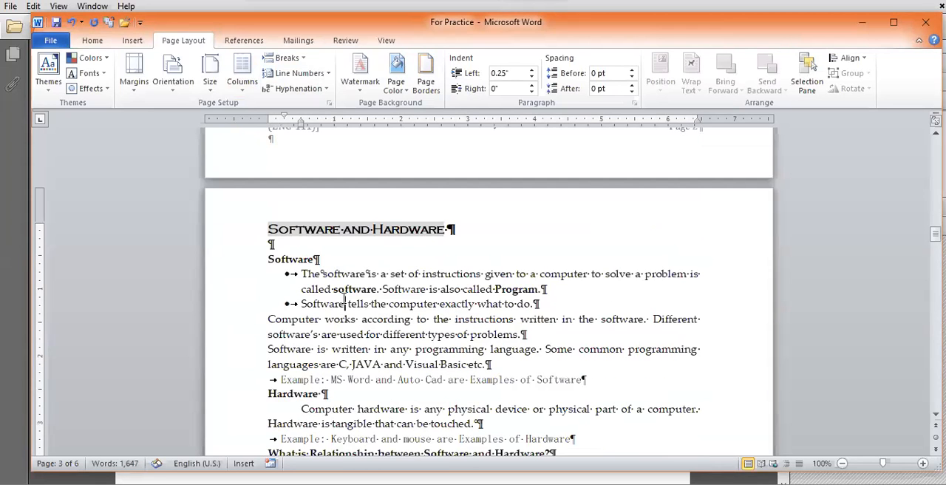
pyautogui.click(291, 260)
pyautogui.scroll(-3, 381, 320)
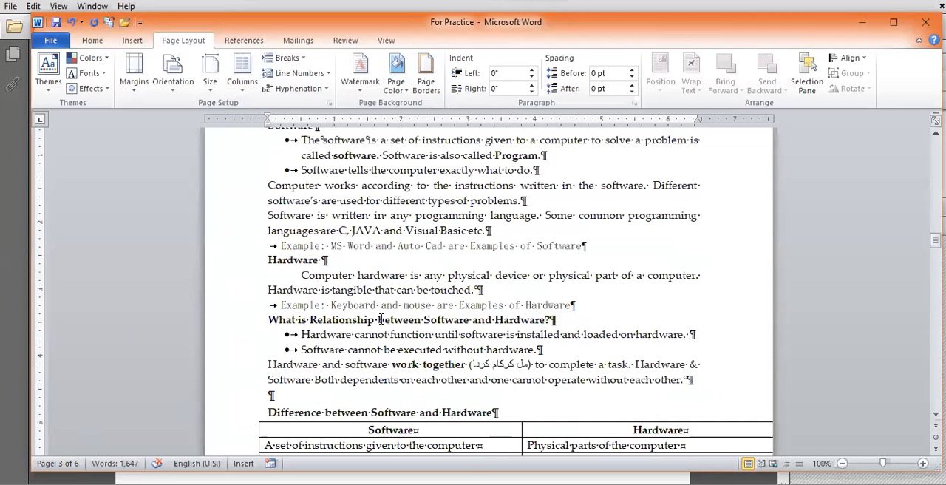
pyautogui.scroll(-10, 381, 319)
pyautogui.scroll(2, 381, 319)
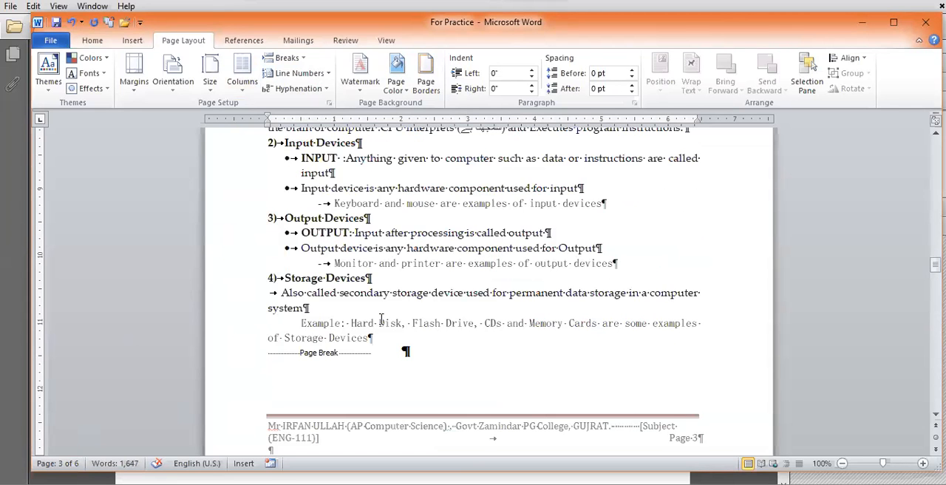
pyautogui.scroll(10, 381, 319)
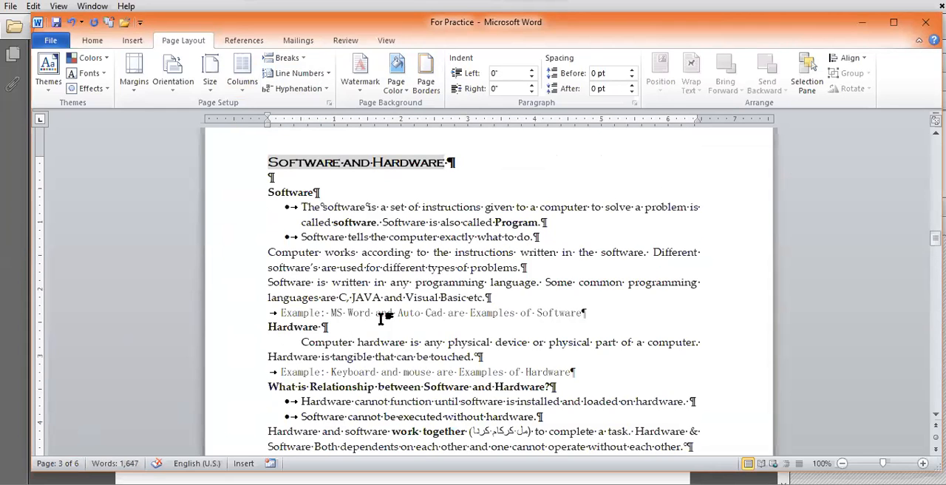
pyautogui.scroll(5, 382, 319)
pyautogui.scroll(5, 381, 320)
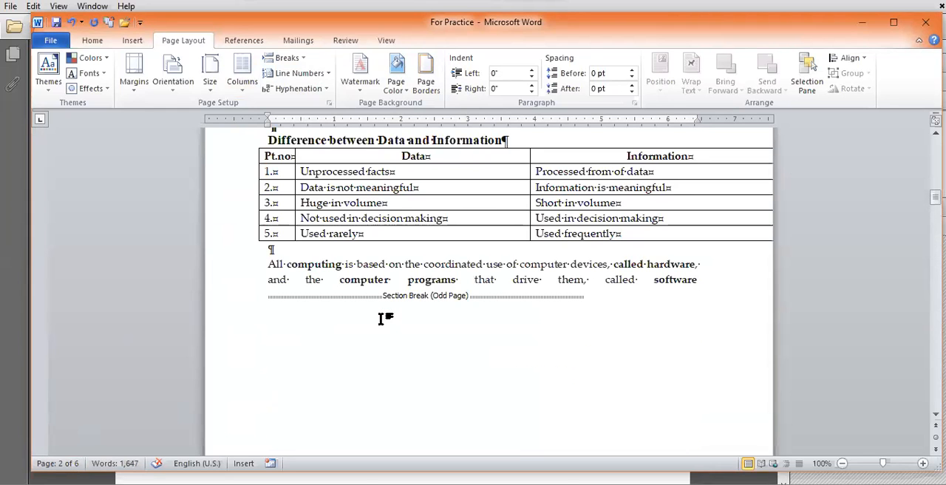
# Step: Switch to the PDF slides and highlight the Column Breaks term on page 14
pyautogui.hotkey('alt', 'Tab')
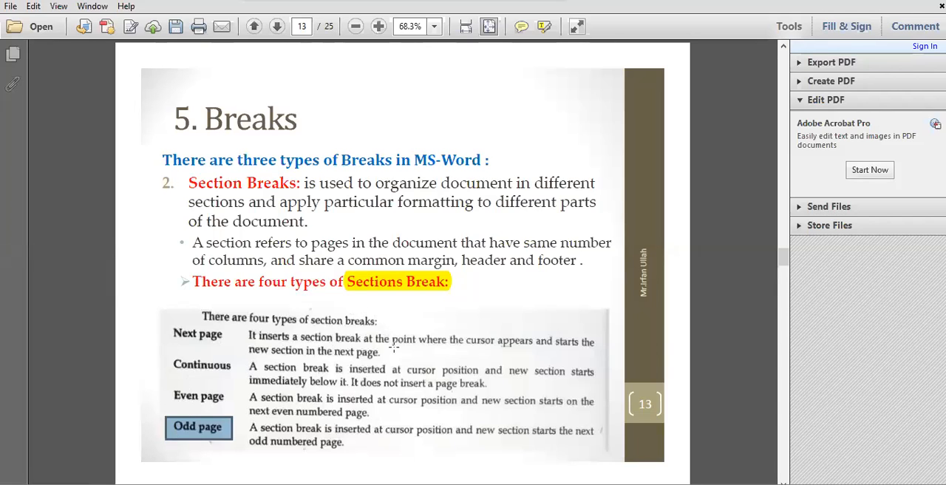
pyautogui.scroll(-1, 394, 348)
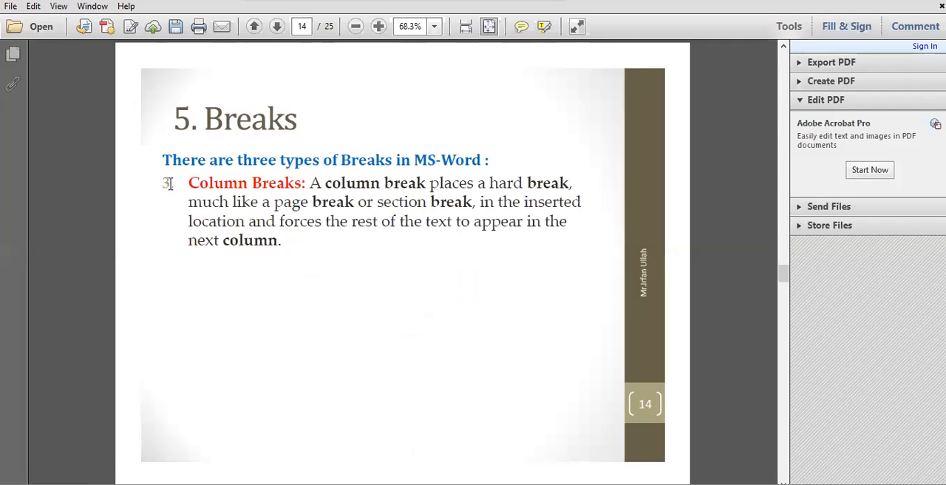
pyautogui.moveTo(186, 181); pyautogui.dragTo(306, 184)
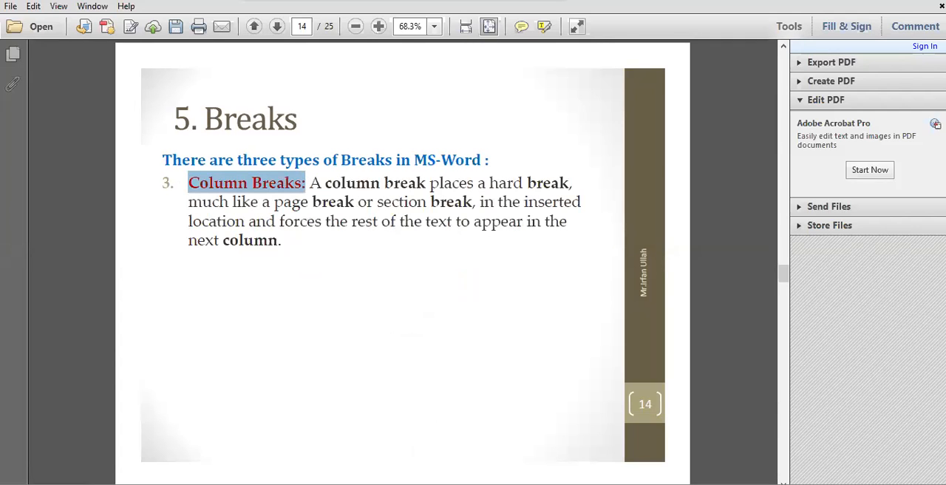
# Step: Switch back to the For Practice document in Word and undo the section break edits around the computing paragraph
pyautogui.hotkey('alt', 'Tab')
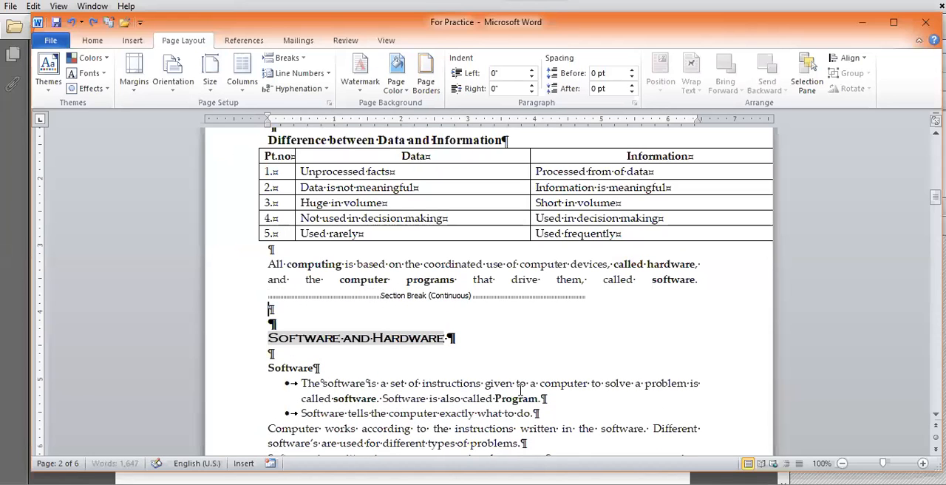
pyautogui.press('BackSpace')
pyautogui.hotkey('ctrl', 'z')
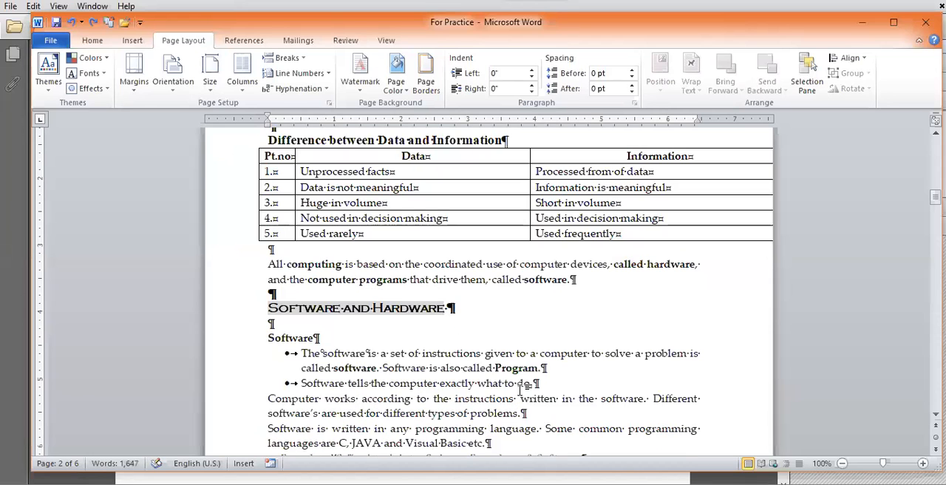
pyautogui.hotkey('ctrl', 'z')
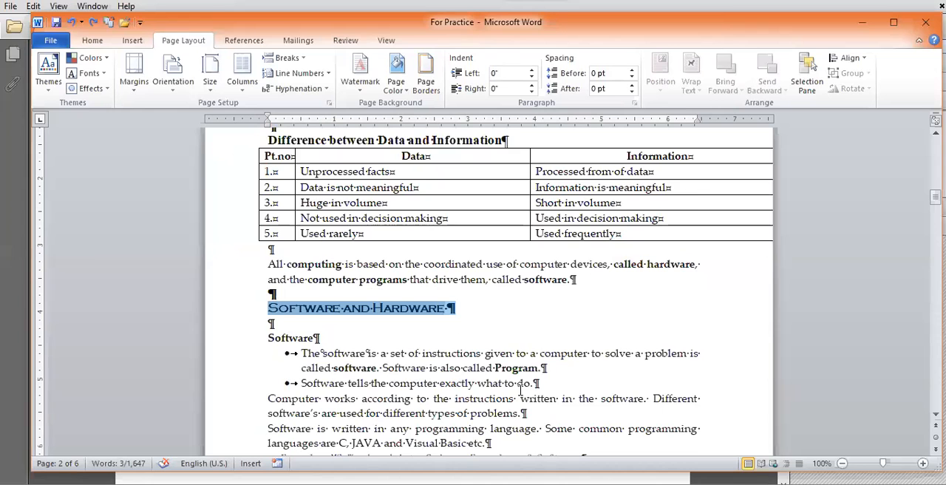
# Step: Hide the formatting symbols throughout the document
pyautogui.scroll(12, 520, 390)
pyautogui.moveTo(935, 173); pyautogui.dragTo(922, 126)
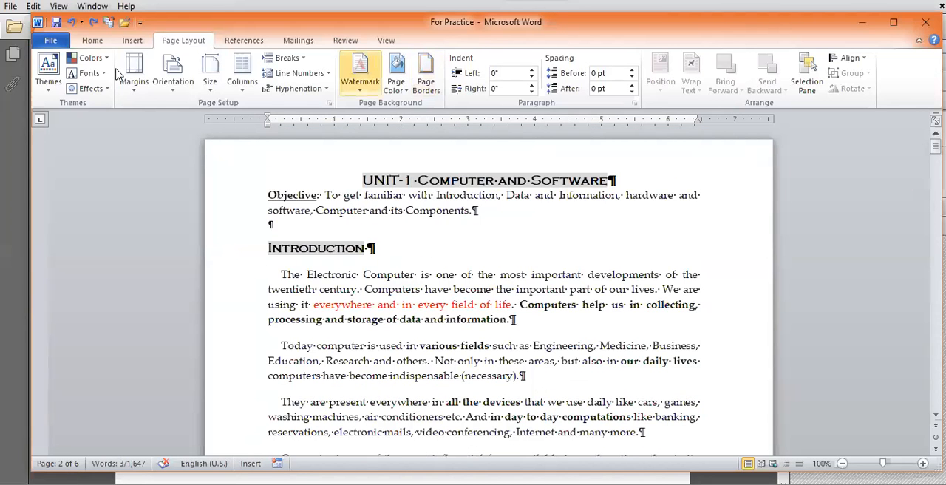
pyautogui.click(93, 40)
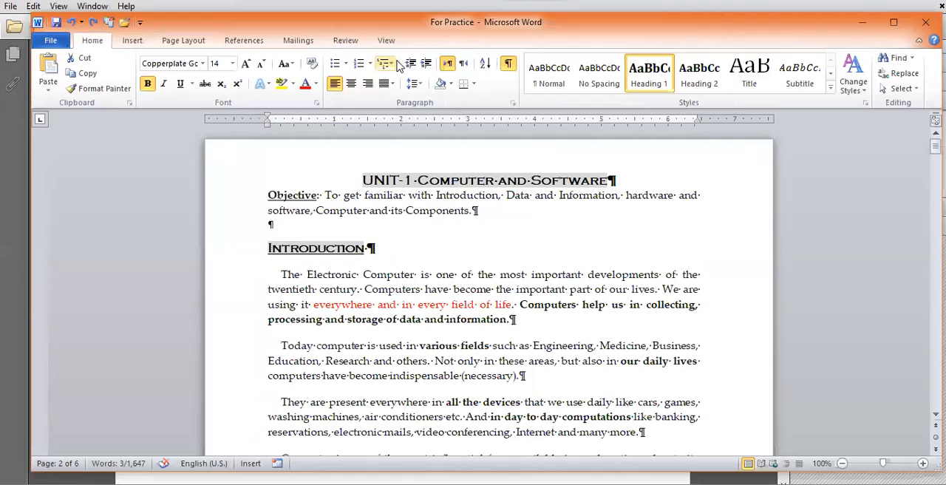
pyautogui.click(508, 65)
pyautogui.click(171, 42)
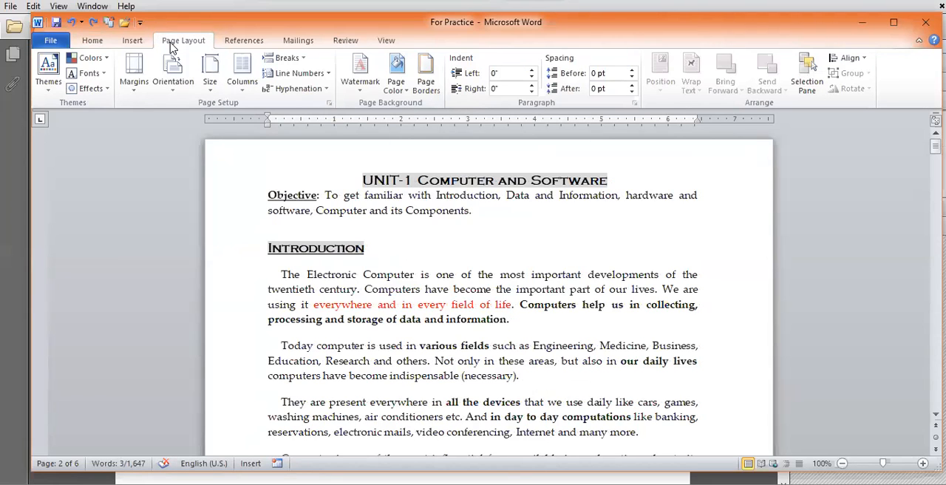
# Step: Apply a two-column layout to the selected Software and Hardware heading and check the preceding pages
pyautogui.click(244, 81)
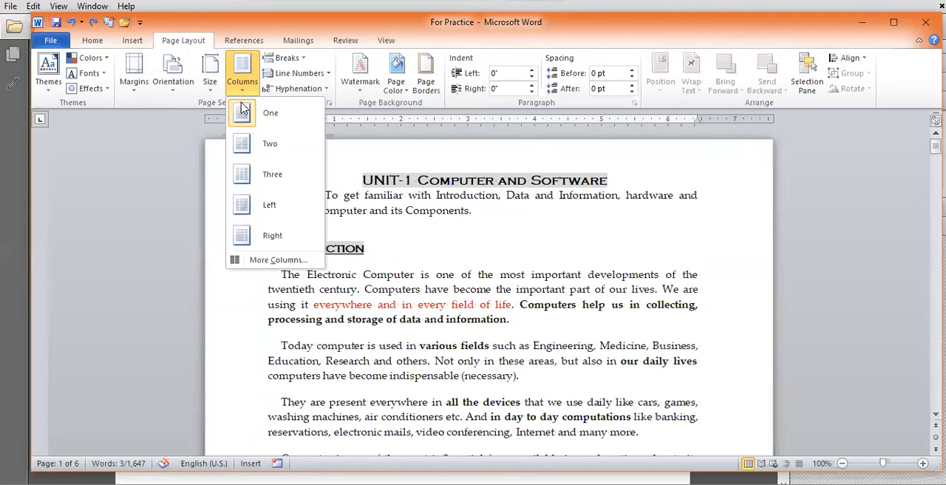
pyautogui.click(270, 152)
pyautogui.scroll(9, 395, 286)
pyautogui.scroll(2, 395, 285)
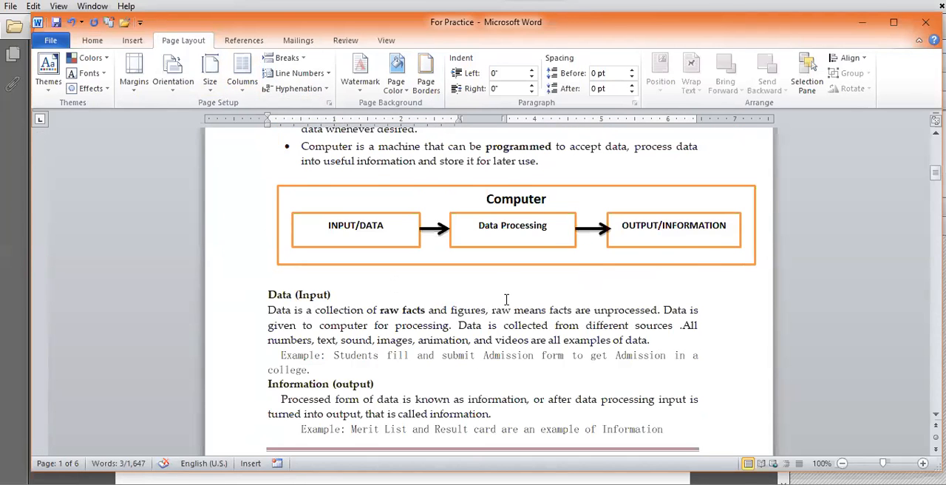
pyautogui.scroll(4, 506, 297)
pyautogui.scroll(10, 506, 297)
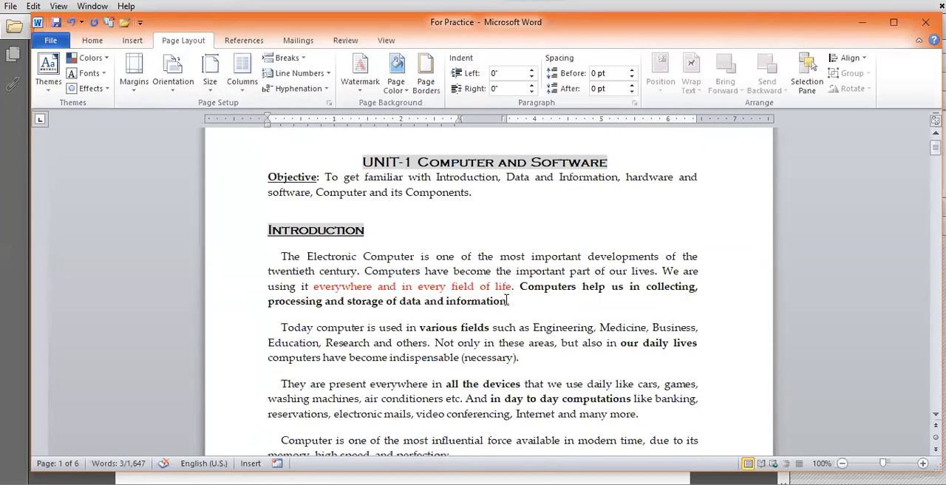
pyautogui.scroll(-6, 507, 300)
pyautogui.scroll(-15, 507, 300)
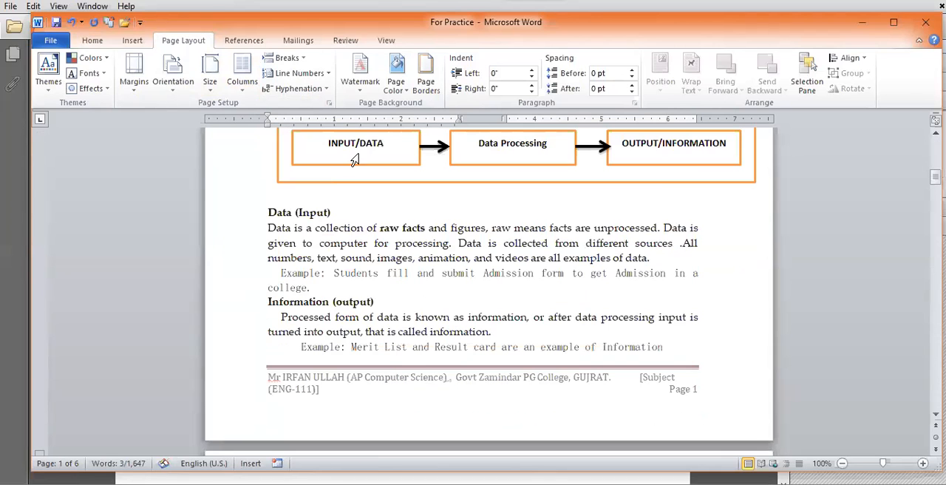
pyautogui.moveTo(933, 178); pyautogui.dragTo(923, 137)
# Step: Apply a two-column layout to the section containing the Introduction text and check its first page
pyautogui.click(409, 280)
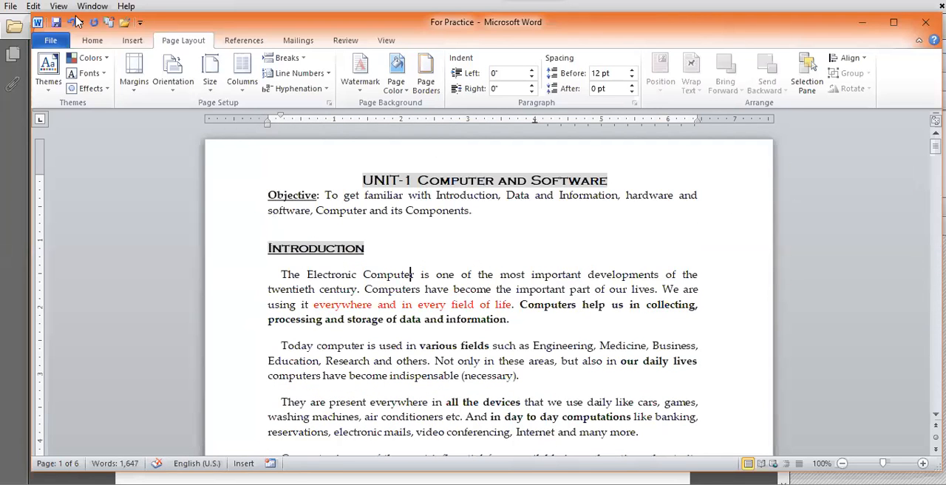
pyautogui.click(249, 90)
pyautogui.click(258, 141)
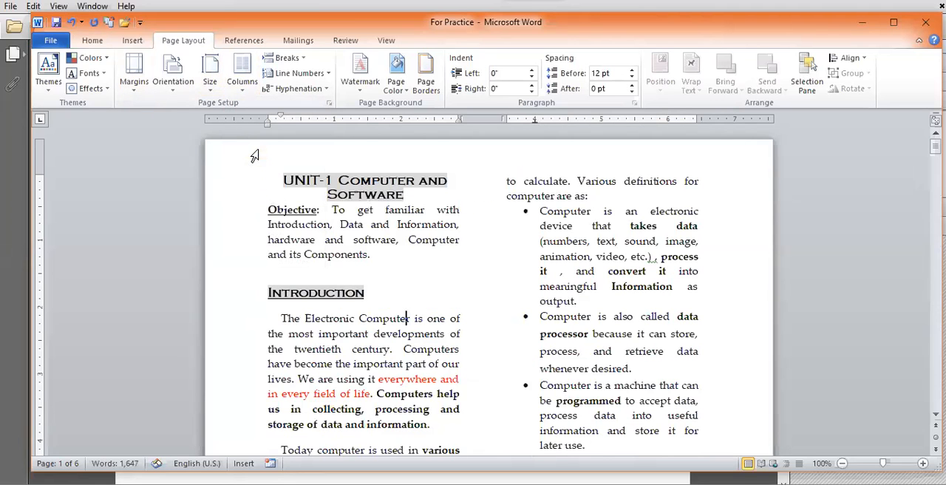
pyautogui.scroll(-4, 538, 337)
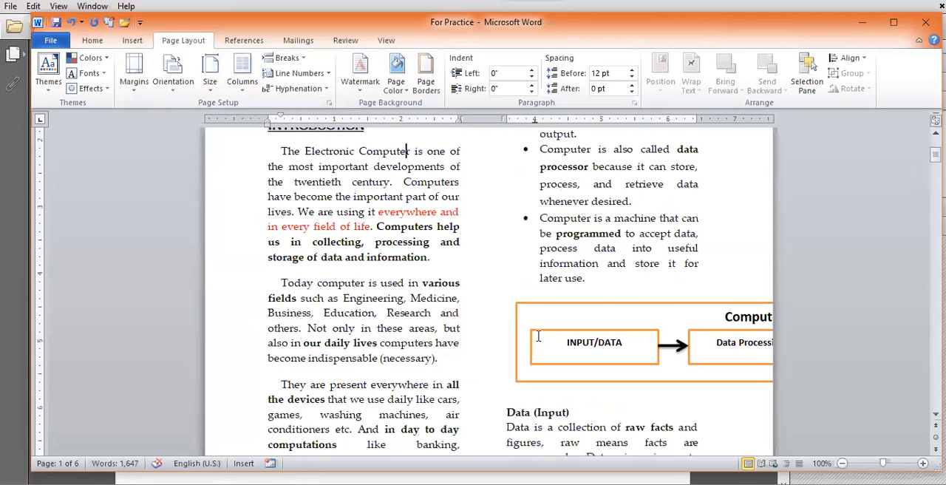
pyautogui.scroll(-8, 538, 337)
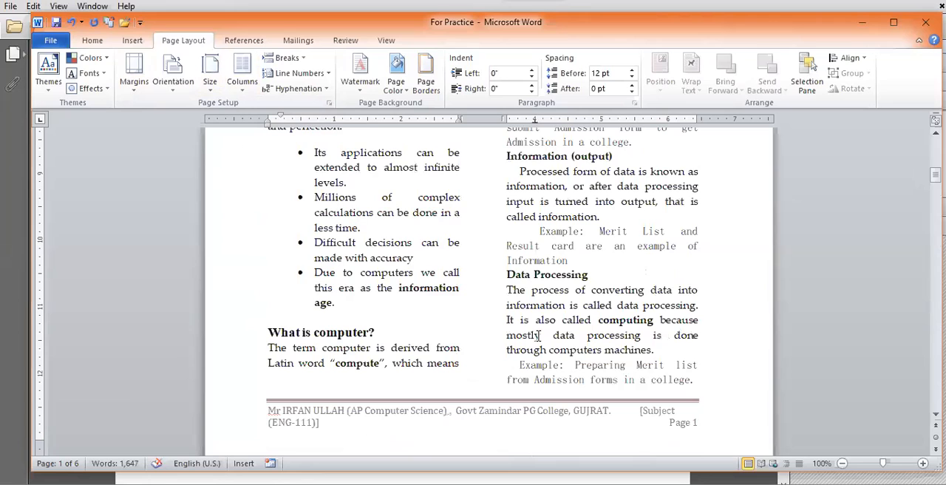
# Step: Insert a column break after the "information age." bullet, just before the What is computer? heading
pyautogui.click(346, 309)
pyautogui.scroll(6, 360, 360)
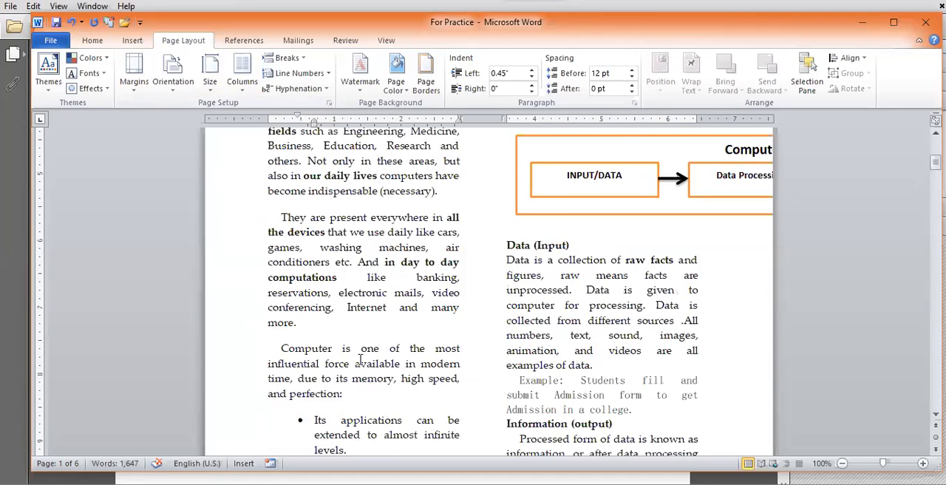
pyautogui.scroll(8, 360, 360)
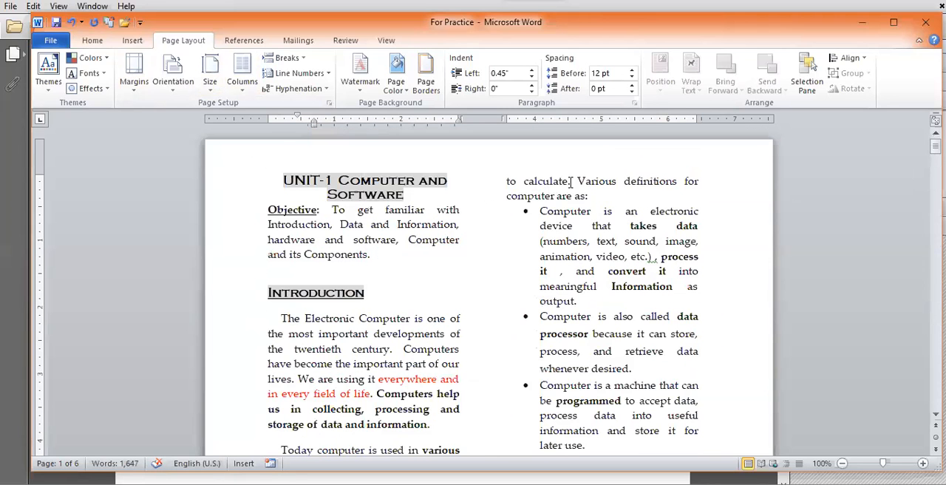
pyautogui.scroll(-7, 381, 300)
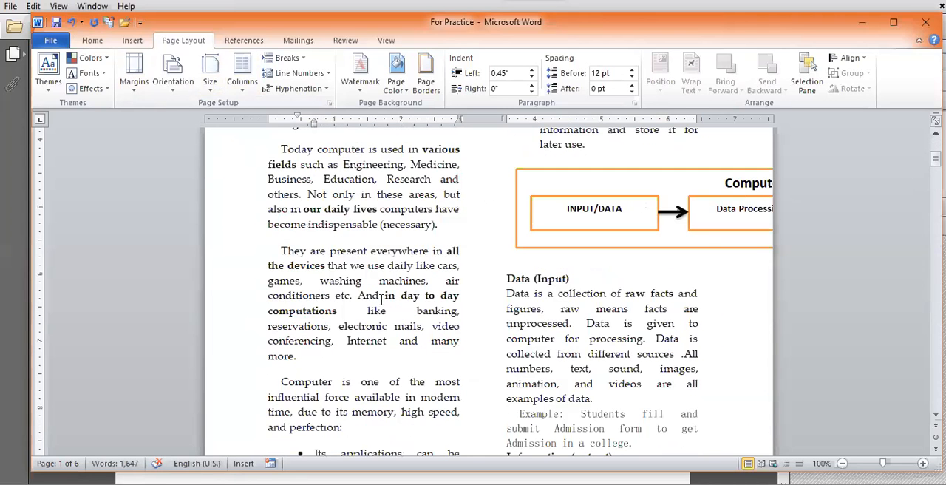
pyautogui.scroll(-1, 382, 300)
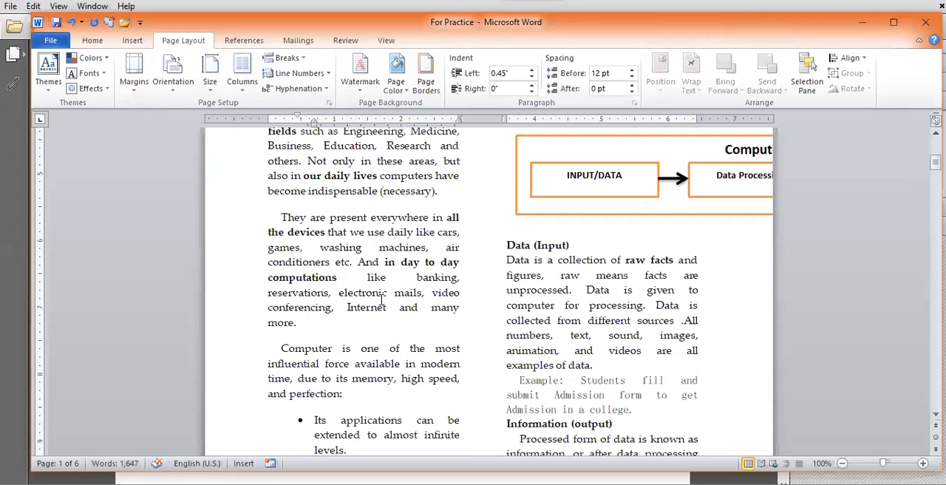
pyautogui.scroll(-7, 345, 272)
pyautogui.click(344, 271)
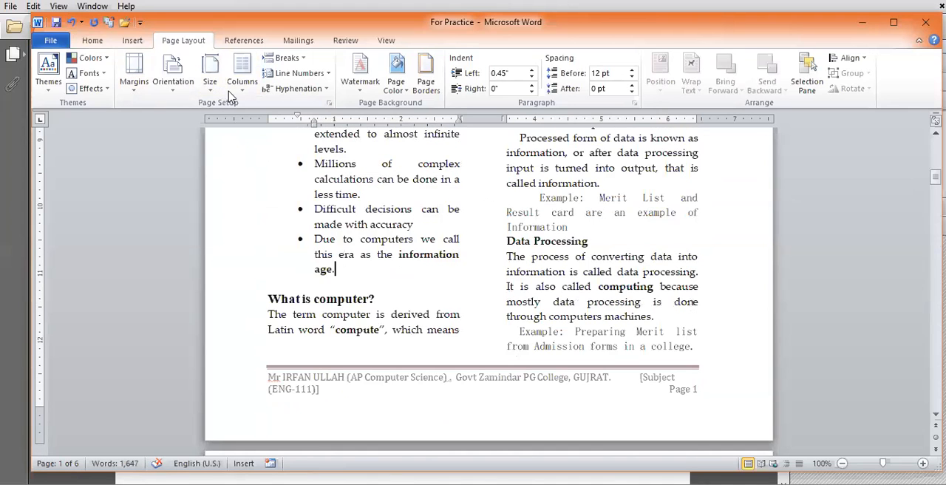
pyautogui.click(286, 58)
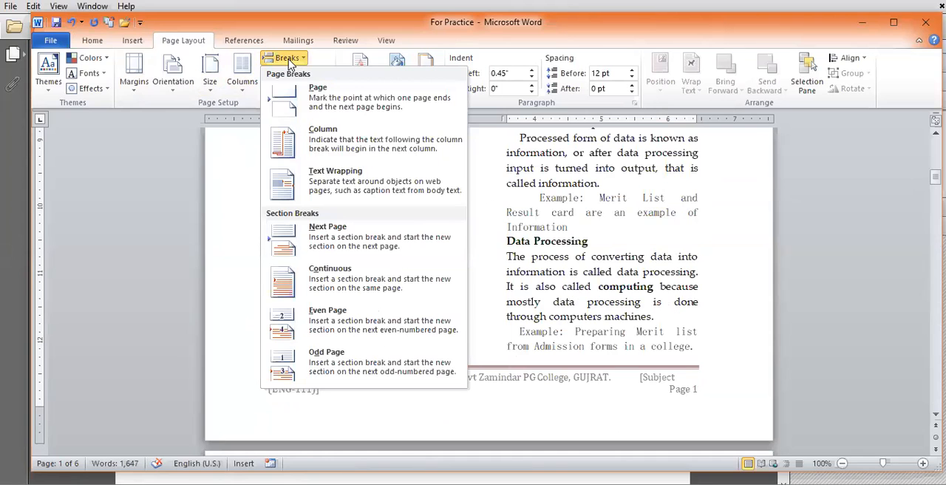
pyautogui.click(342, 147)
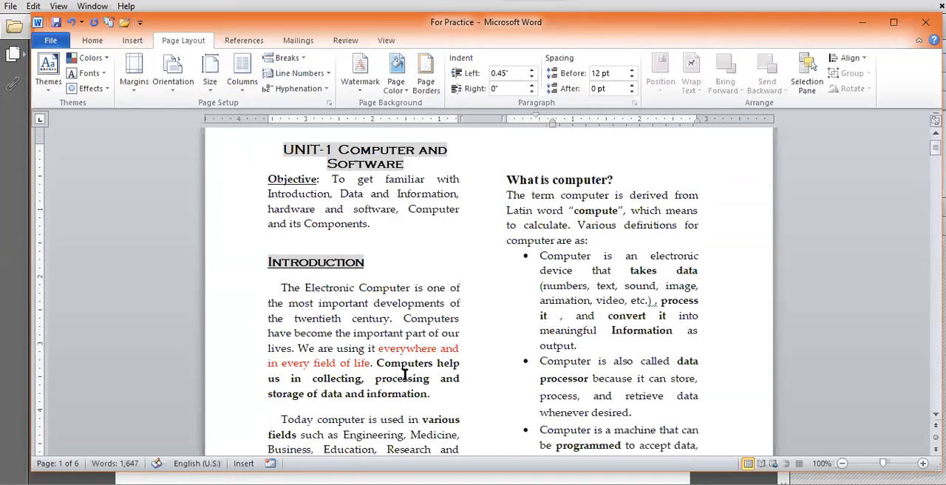
# Step: Examine how the first page's text splits between its columns, showing the formatting symbols to locate the column break
pyautogui.scroll(-8, 404, 374)
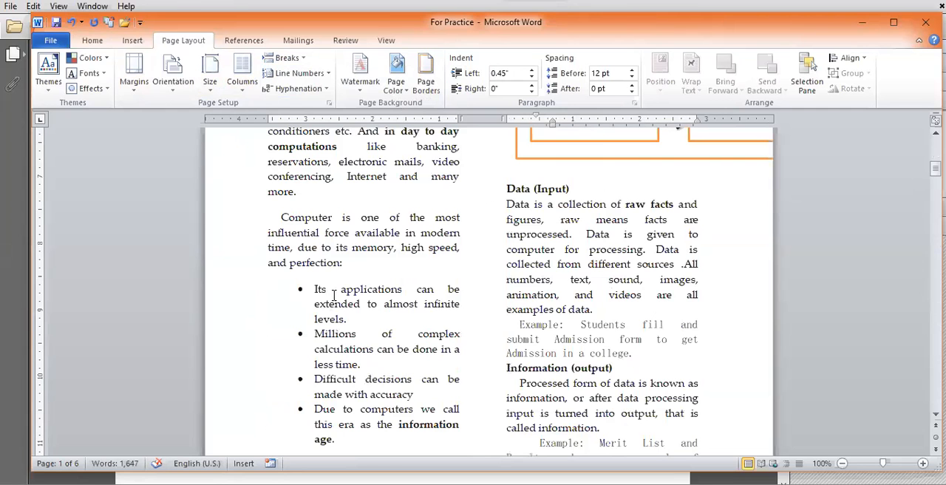
pyautogui.scroll(-4, 346, 284)
pyautogui.scroll(2, 402, 344)
pyautogui.scroll(12, 402, 345)
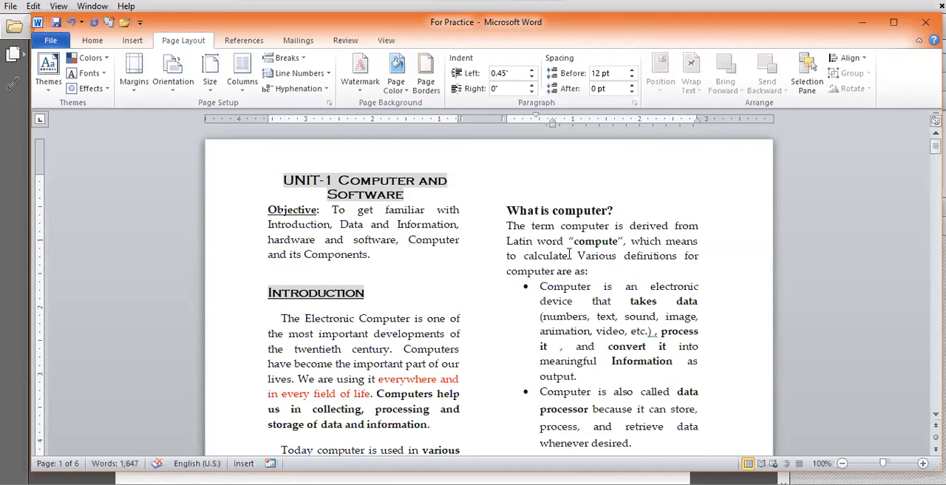
pyautogui.scroll(-5, 569, 254)
pyautogui.scroll(1, 566, 252)
pyautogui.scroll(3, 537, 246)
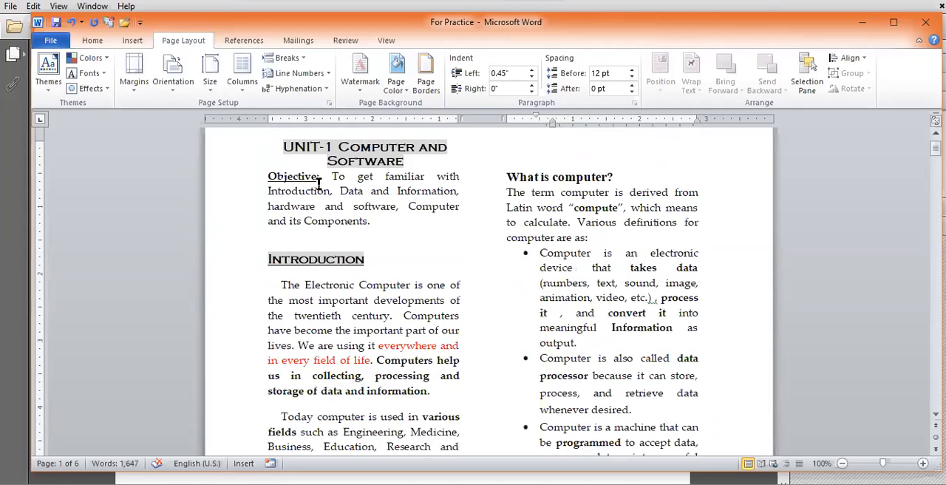
pyautogui.click(89, 42)
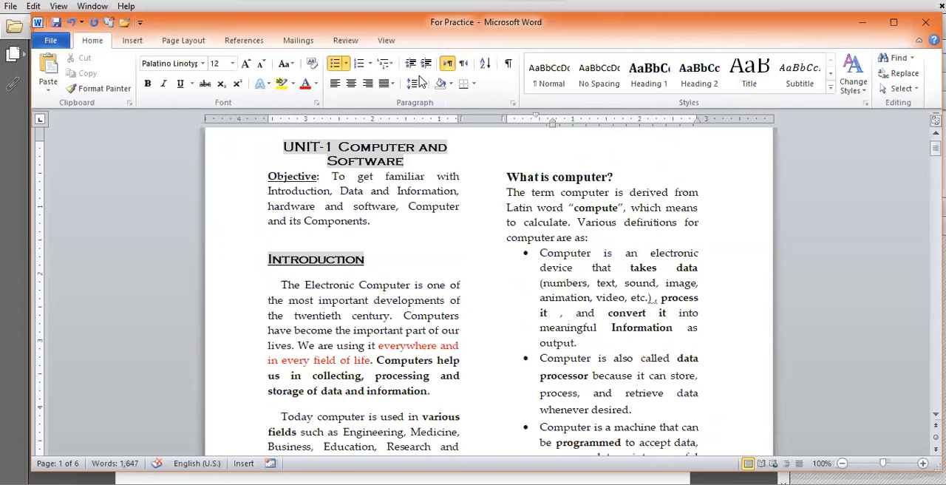
pyautogui.click(508, 64)
pyautogui.scroll(-10, 467, 254)
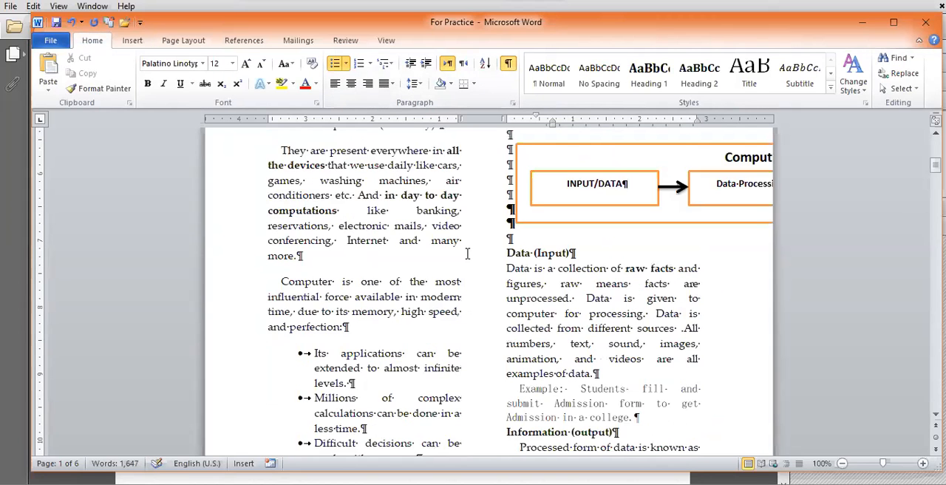
pyautogui.scroll(-7, 468, 254)
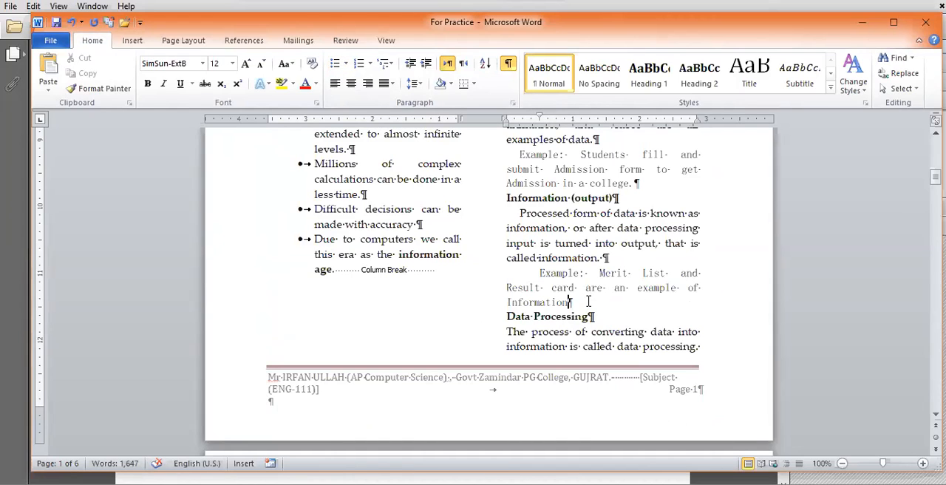
# Step: Insert a column break after the Merit List and Result card example, before Data Processing, and check page 2
pyautogui.click(184, 41)
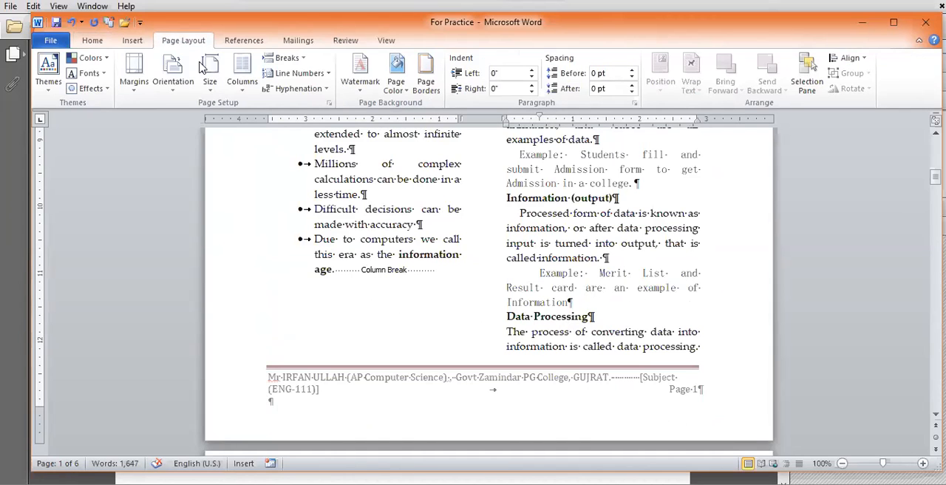
pyautogui.click(296, 61)
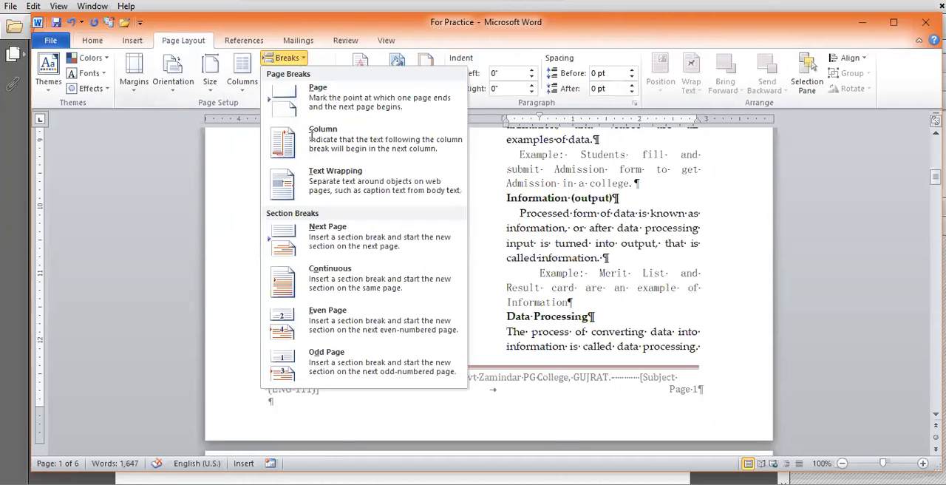
pyautogui.click(311, 136)
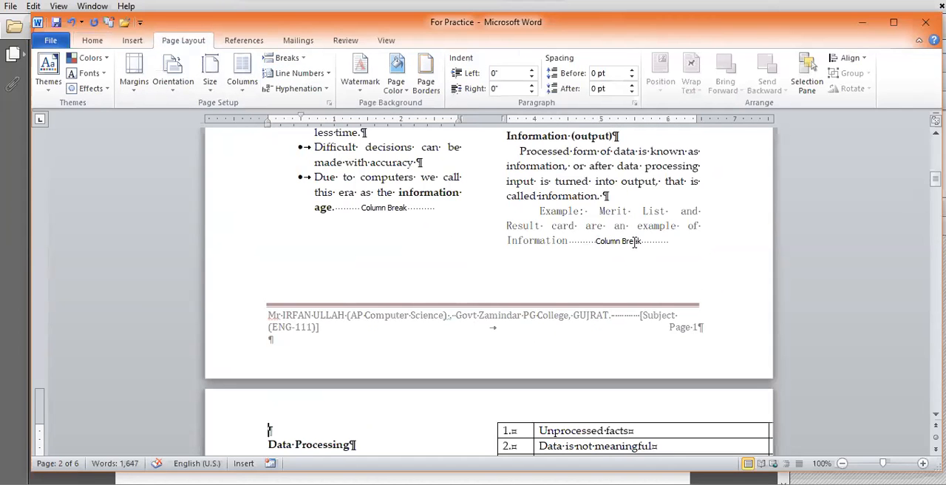
pyautogui.scroll(-3, 576, 271)
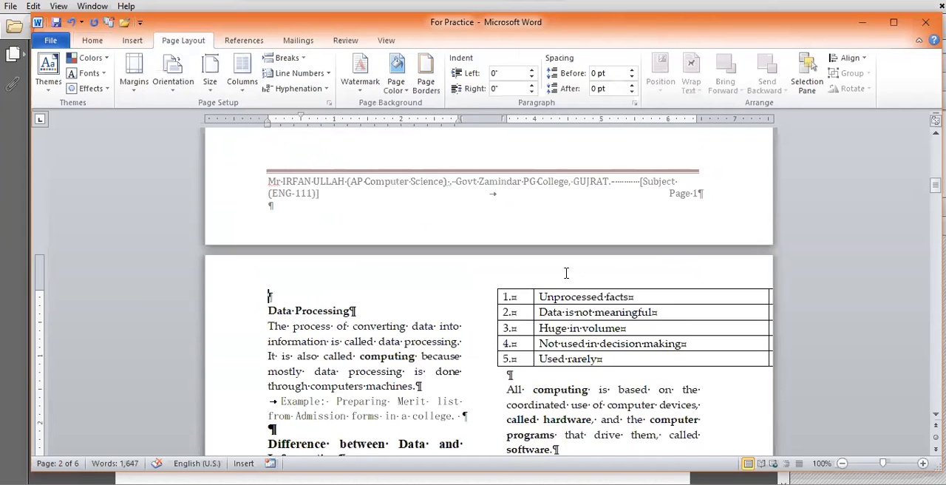
pyautogui.scroll(-6, 350, 348)
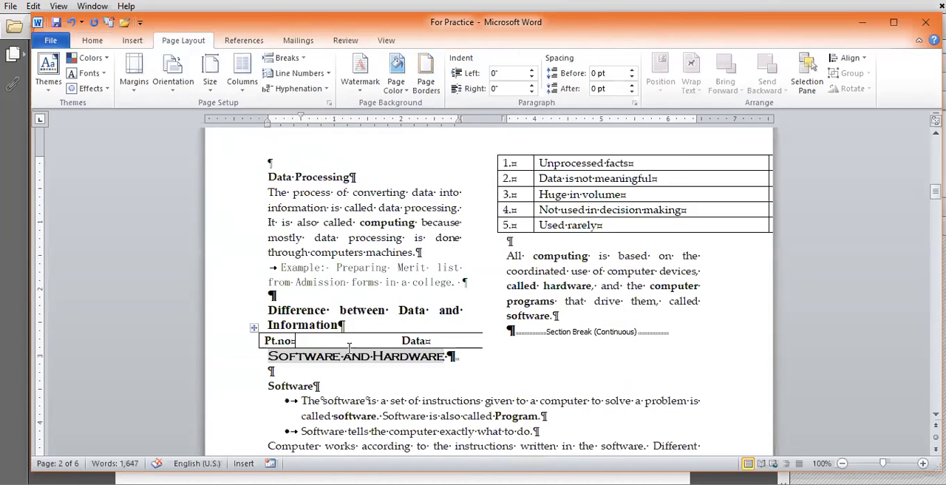
pyautogui.scroll(-6, 348, 345)
pyautogui.scroll(-6, 350, 354)
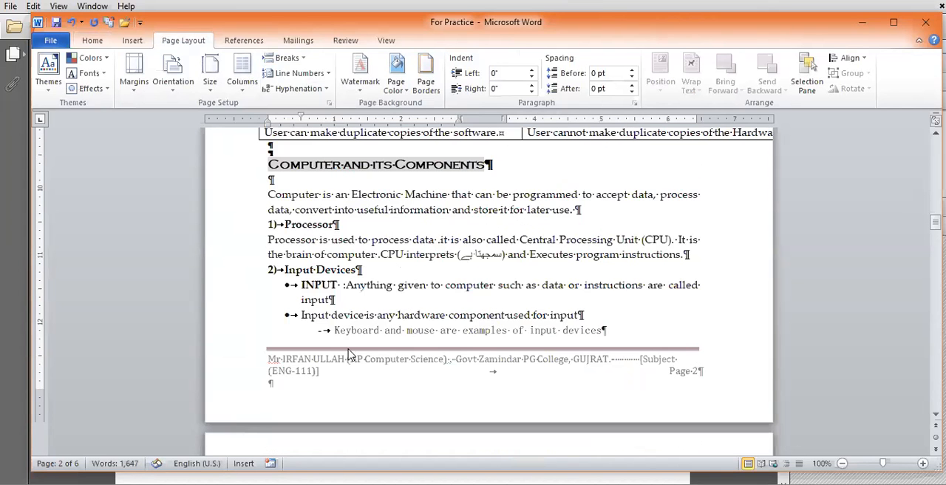
# Step: Undo the column breaks and column layouts back to single-column text, and hide the formatting symbols
pyautogui.scroll(15, 349, 354)
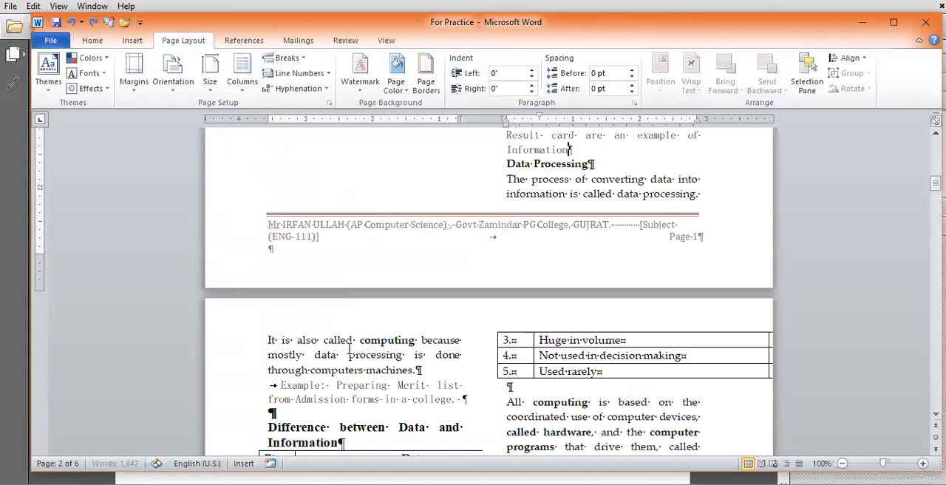
pyautogui.hotkey('ctrl', 'z')
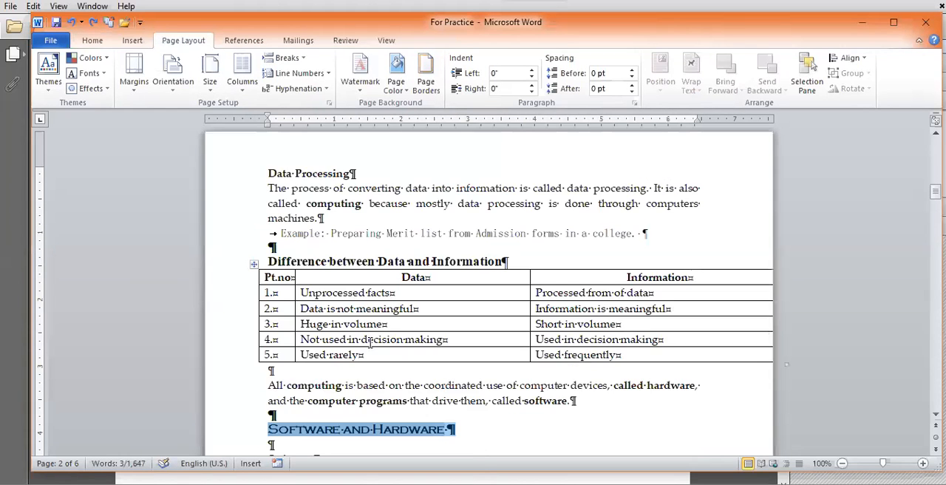
pyautogui.hotkey('ctrl', 'y')
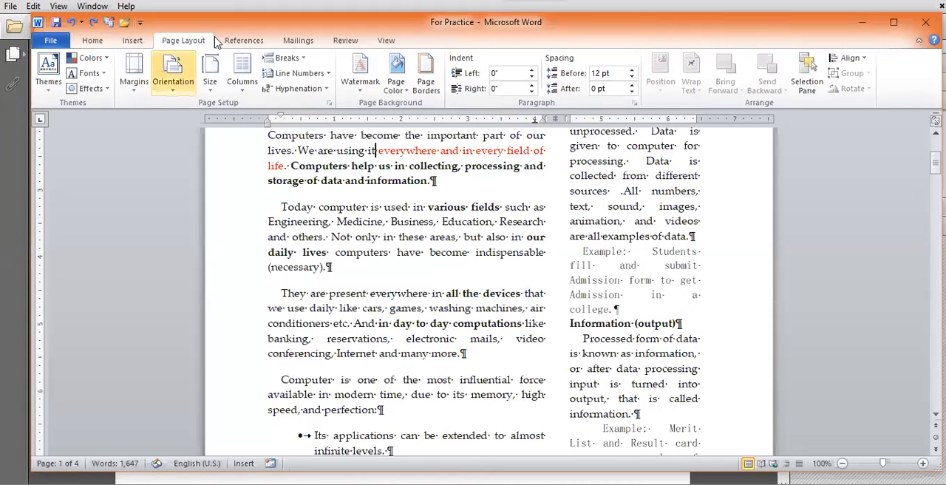
pyautogui.click(98, 41)
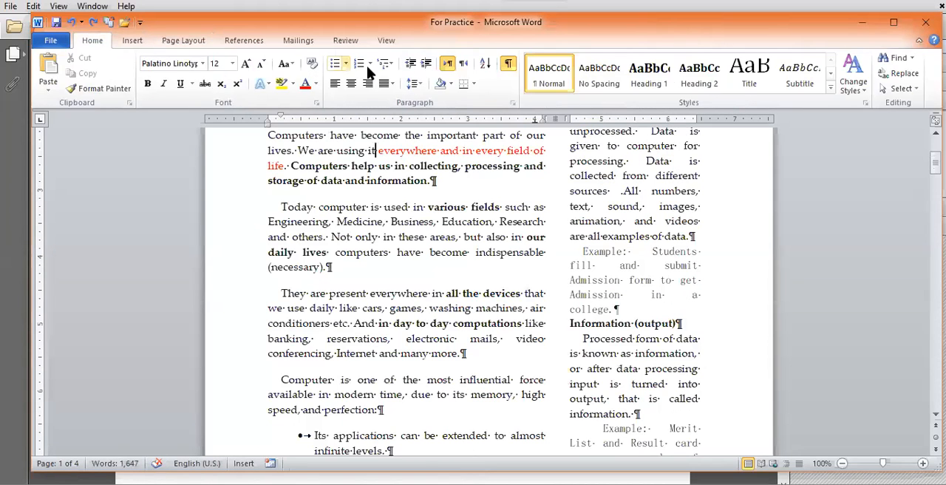
pyautogui.click(508, 64)
pyautogui.hotkey('ctrl', 'z')
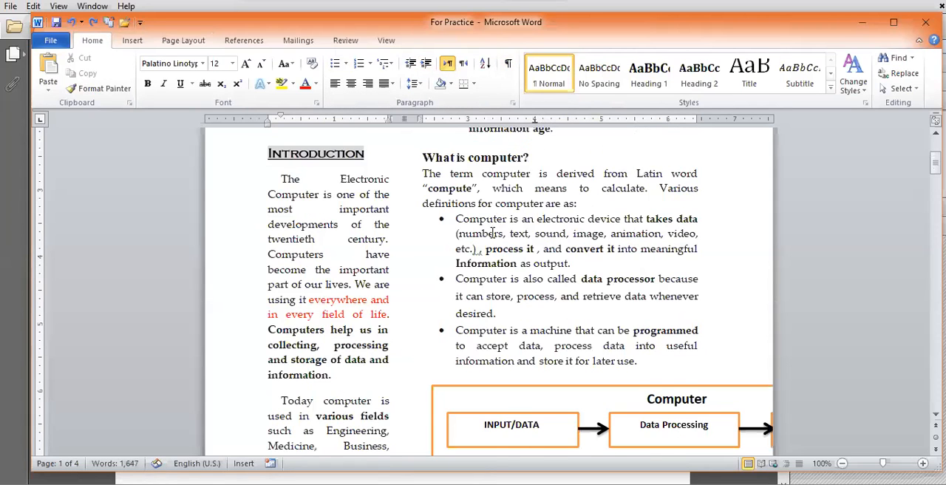
pyautogui.hotkey('ctrl', 'z')
pyautogui.hotkey('ctrl', 'z')
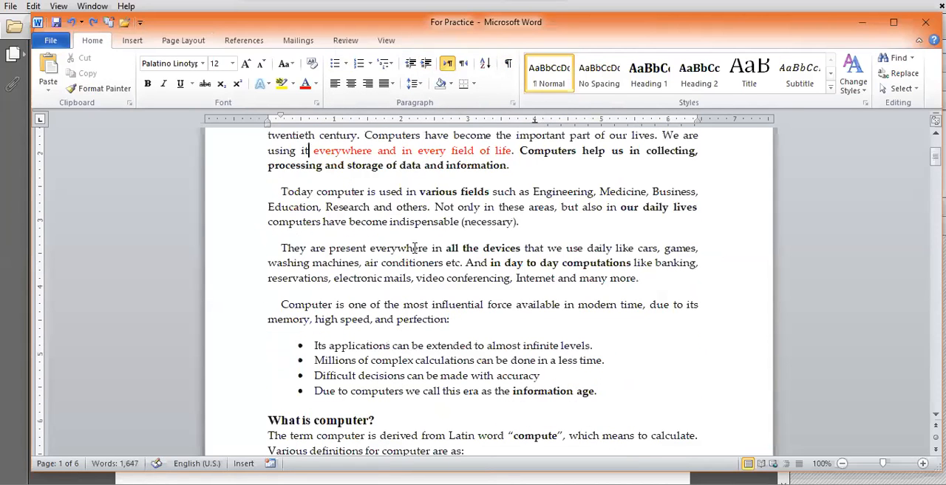
# Step: Switch to the PDF slides in Adobe Acrobat and highlight the page break keyboard shortcut on page 15
pyautogui.hotkey('alt', 'Tab')
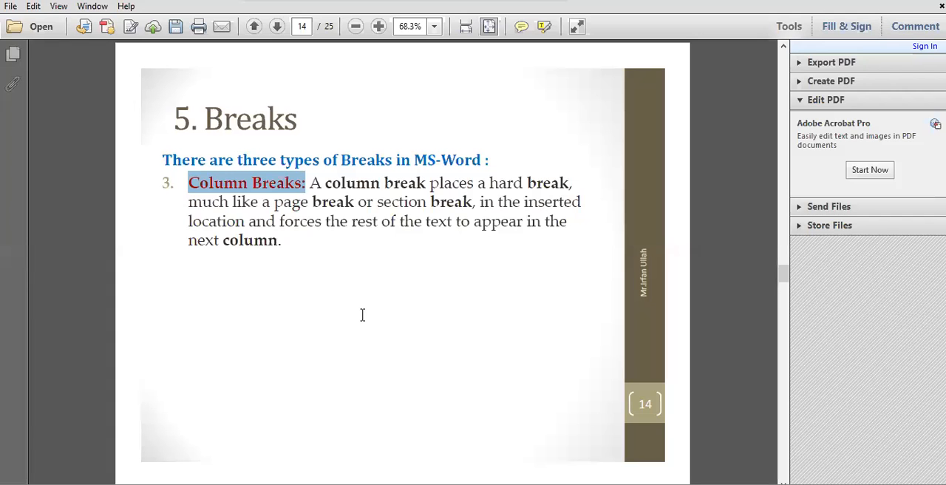
pyautogui.scroll(-1, 363, 314)
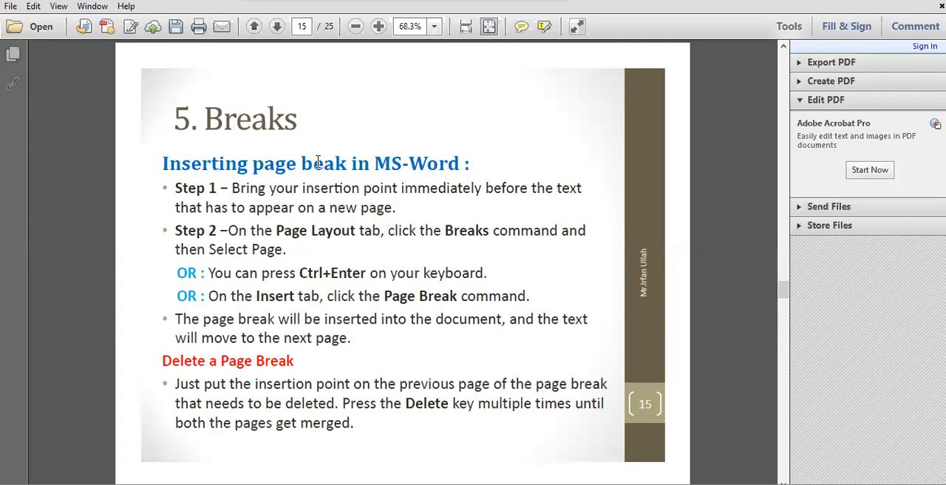
pyautogui.moveTo(299, 273); pyautogui.dragTo(364, 273)
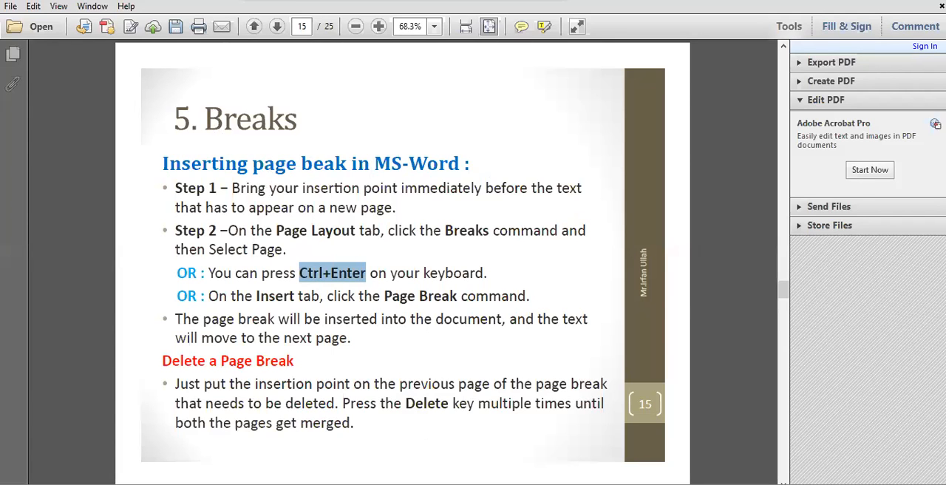
# Step: Switch back to For Practice in Word, insert a page break before the What is computer? heading, and check the following page
pyautogui.hotkey('alt', 'Tab')
pyautogui.scroll(3, 564, 389)
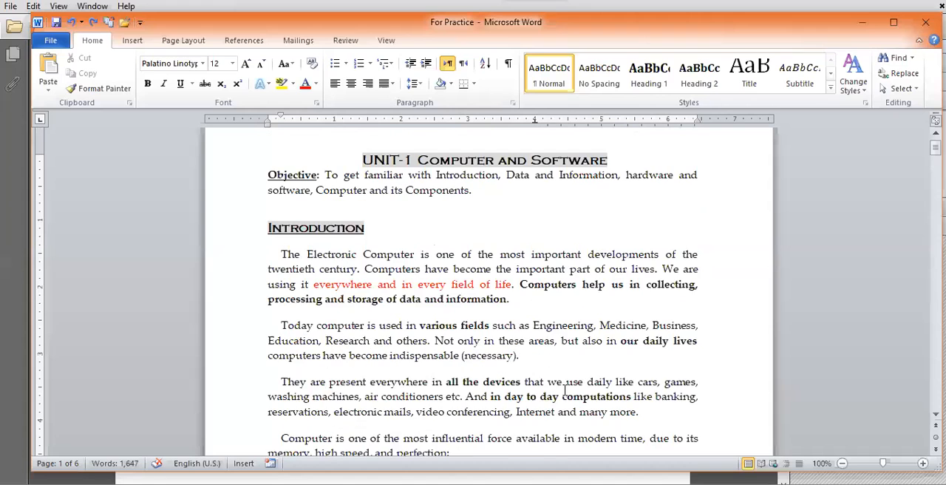
pyautogui.scroll(-7, 287, 235)
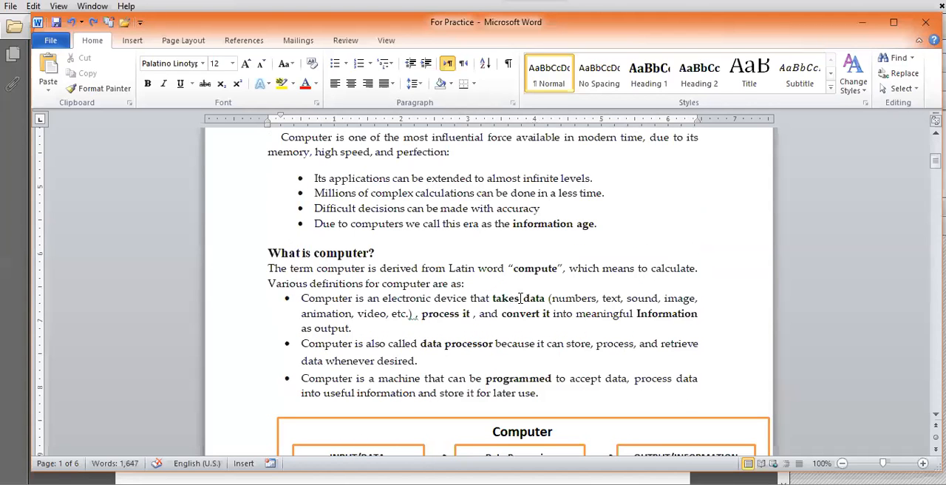
pyautogui.hotkey('ctrl', 'Return')
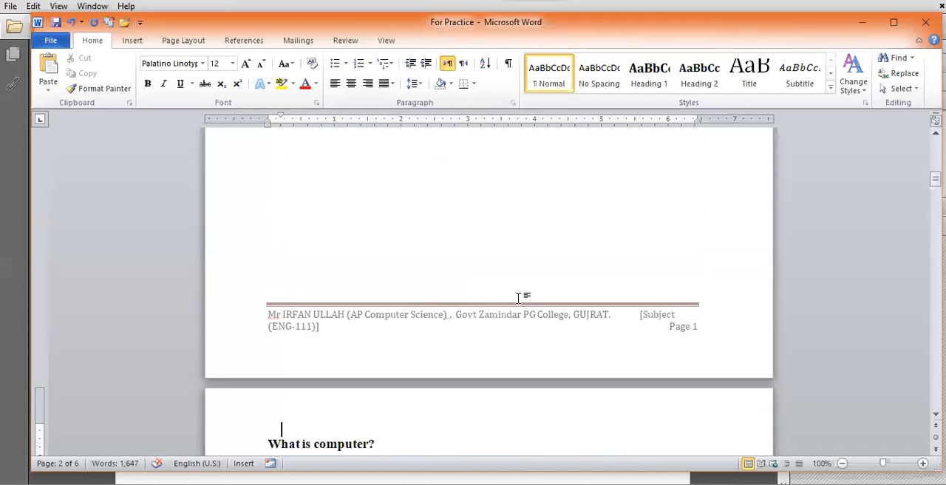
pyautogui.scroll(10, 518, 297)
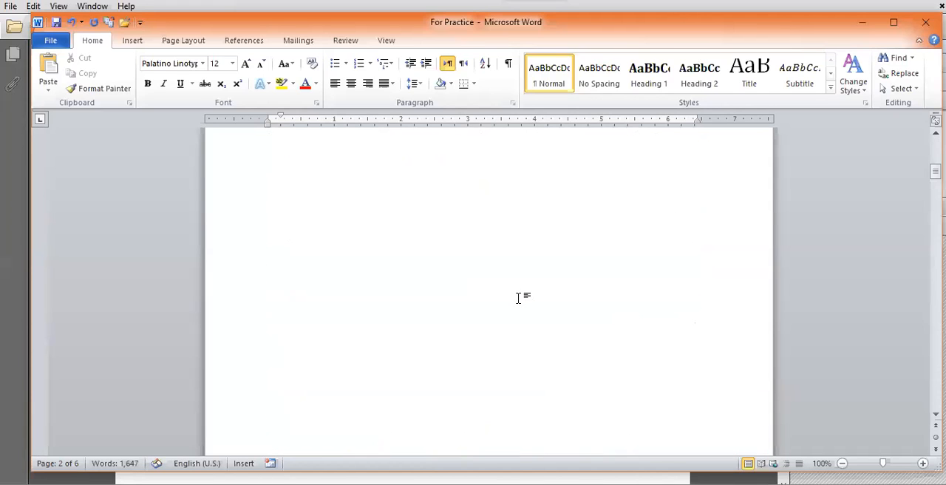
pyautogui.click(327, 275)
pyautogui.scroll(-10, 344, 312)
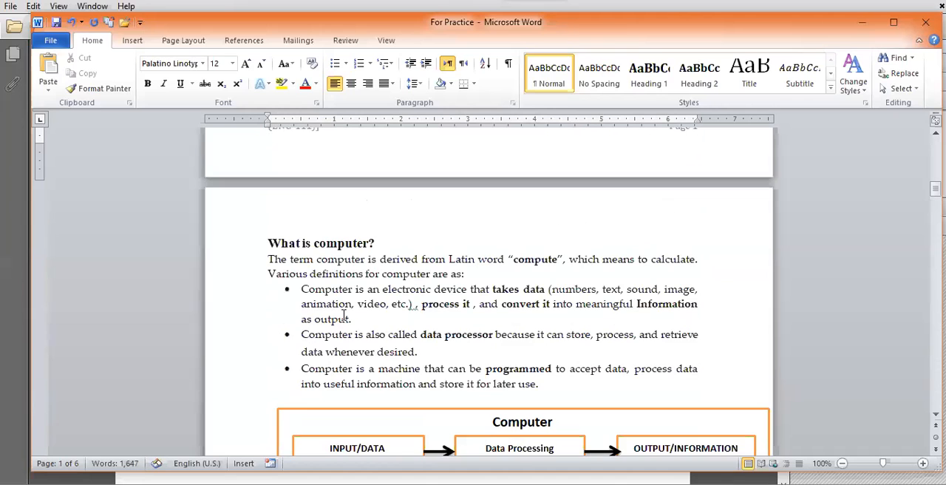
pyautogui.scroll(-7, 347, 309)
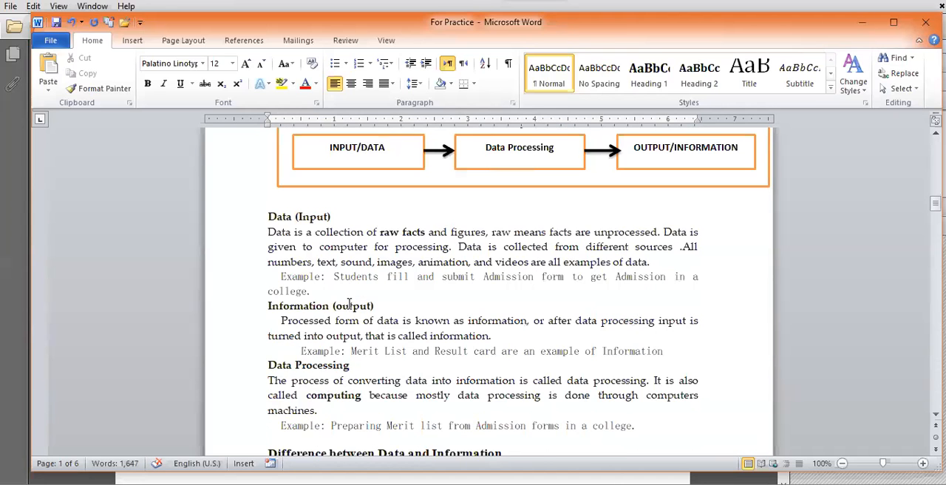
pyautogui.scroll(-4, 349, 303)
pyautogui.scroll(-1, 350, 303)
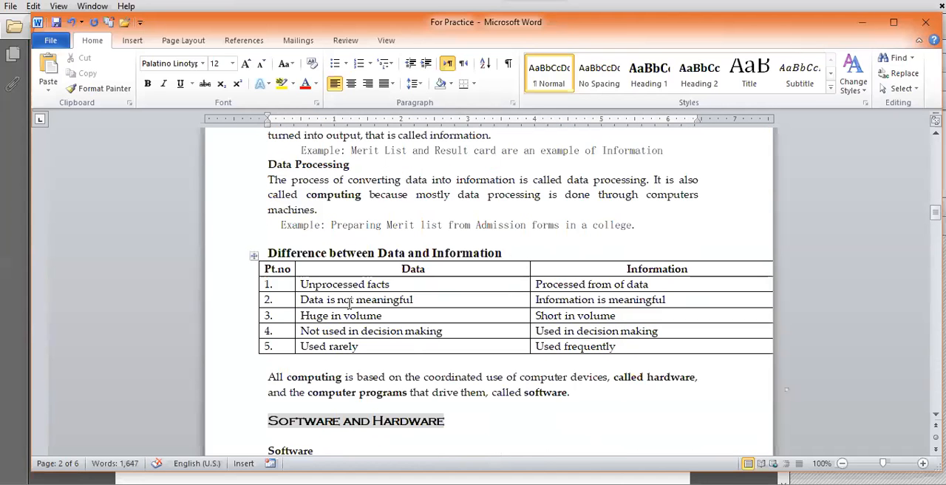
# Step: Insert a page break before the Software and Hardware heading, and check the following page
pyautogui.scroll(-3, 350, 303)
pyautogui.click(603, 266)
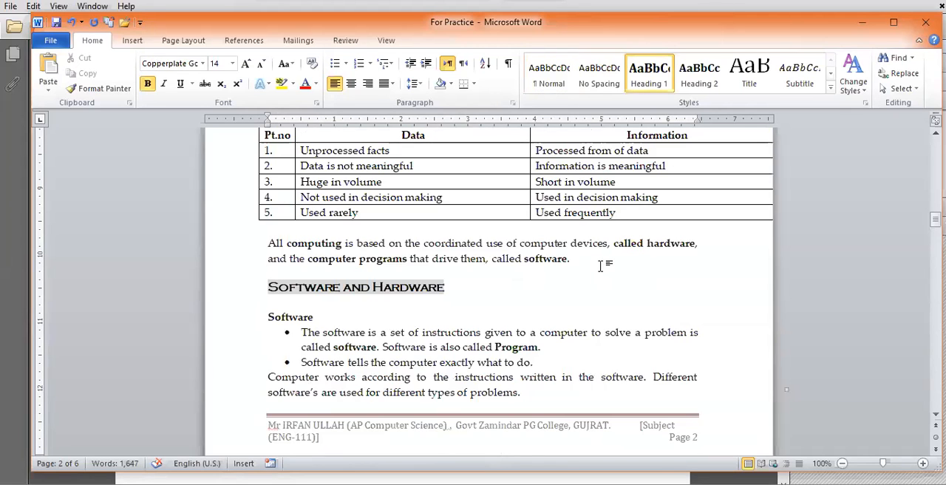
pyautogui.hotkey('ctrl', 'Return')
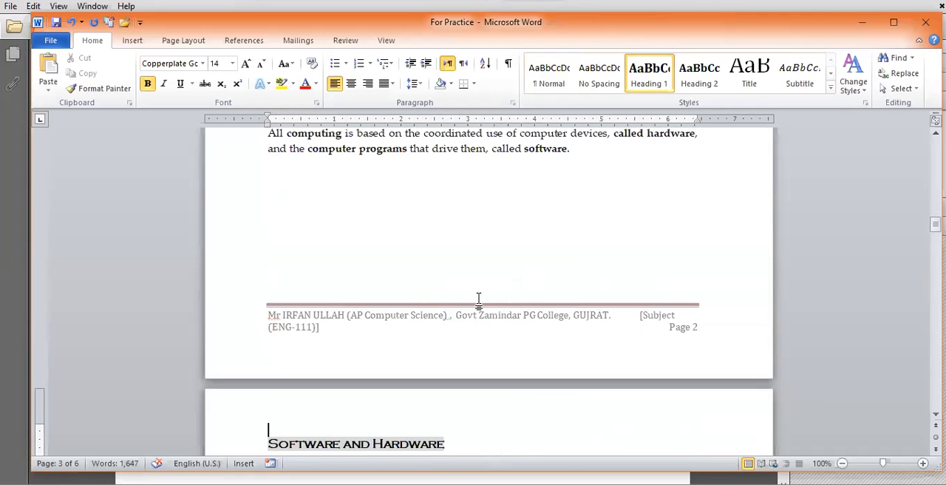
pyautogui.scroll(-1, 478, 300)
pyautogui.scroll(1, 478, 300)
pyautogui.scroll(2, 478, 300)
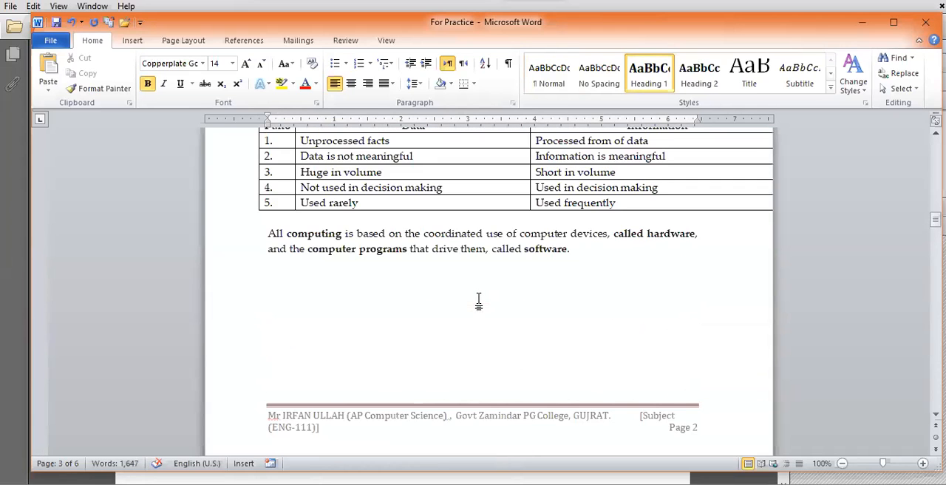
# Step: Delete the page break before Software and Hardware, and push the heading onto the next page with blank lines
pyautogui.click(290, 279)
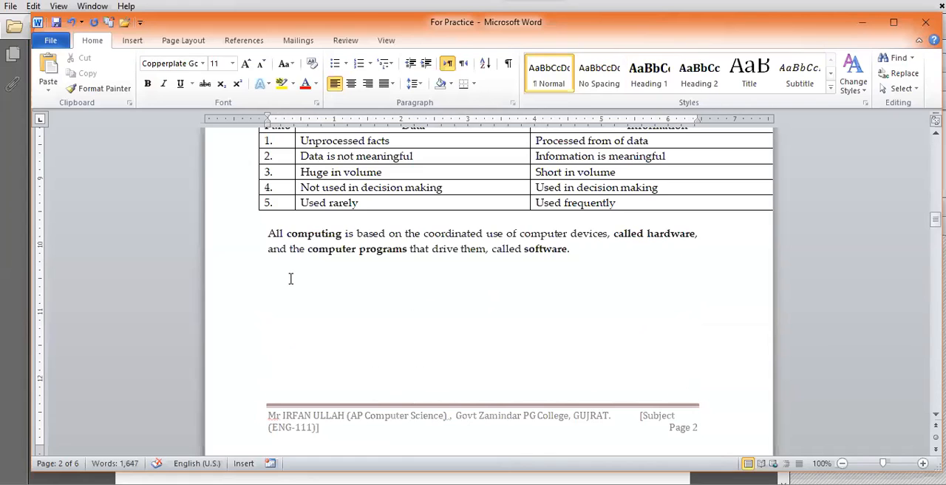
pyautogui.write('Software and Hardware Software The software is a set of instructions given to a computer to solve a problem is called software. Software is also called Program. Software tells the computer exactly what to do. Computer works according to the instructions written in the software. Different software’s are used for different types of problems.')
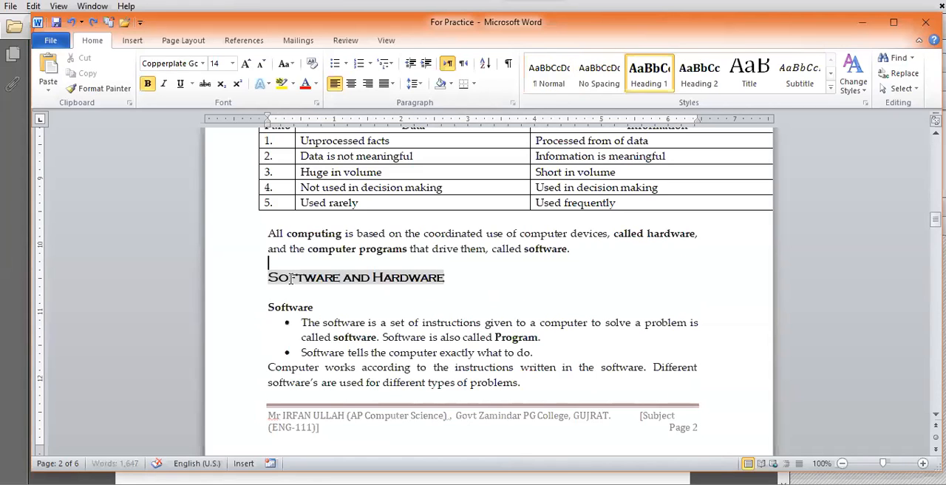
pyautogui.press('Return')
pyautogui.press('Return')
pyautogui.press('Return')
pyautogui.press('Return')
pyautogui.press('Return')
pyautogui.press('Return')
pyautogui.press('Return')
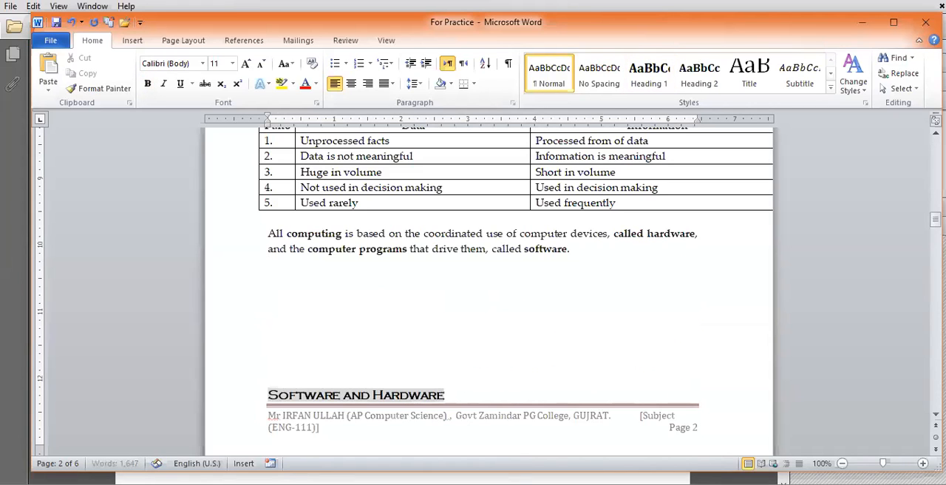
pyautogui.press('Return')
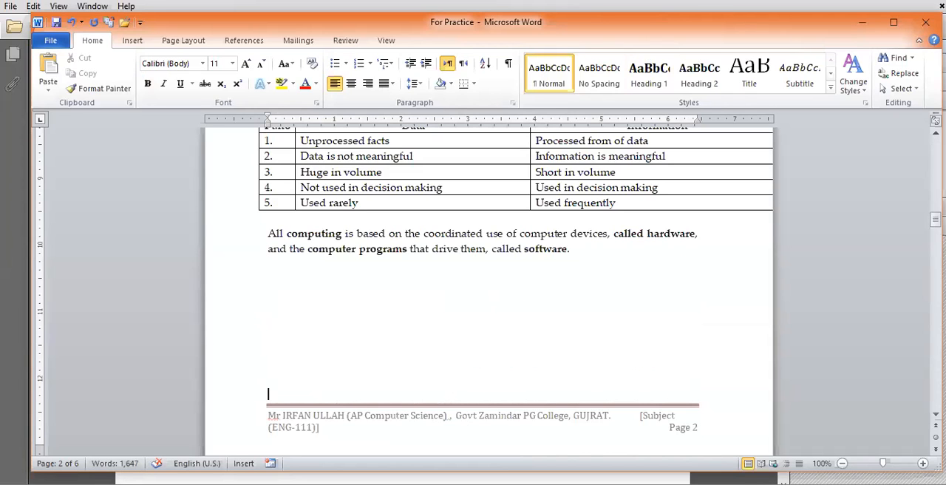
pyautogui.scroll(-5, 426, 357)
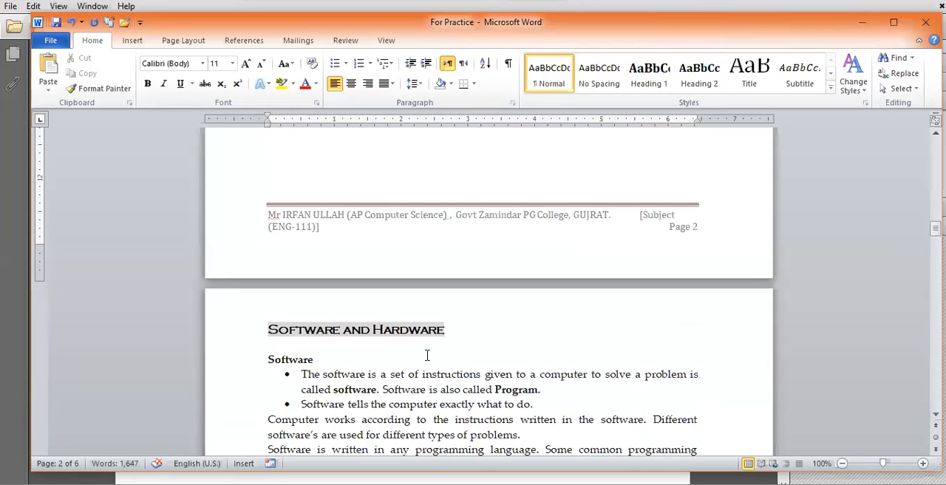
pyautogui.scroll(2, 427, 356)
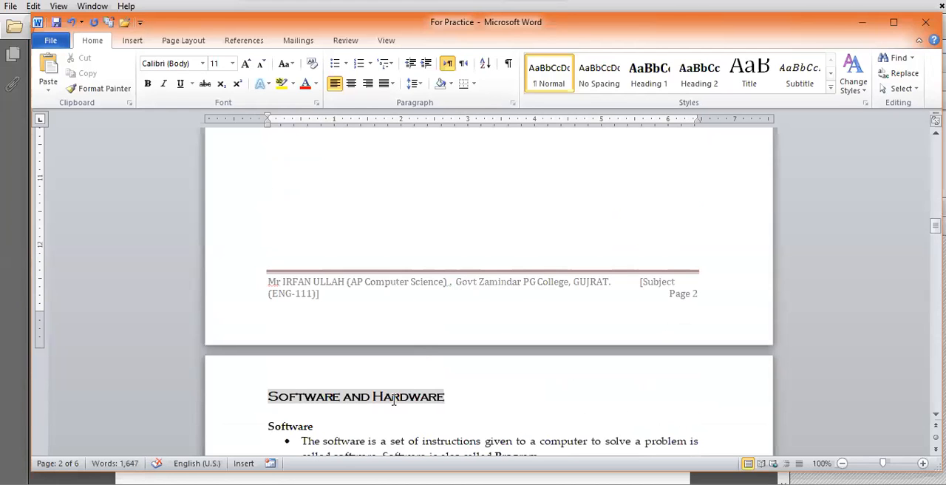
# Step: Examine the blank space at the end of page 2 and the Software and Hardware heading starting page 3
pyautogui.scroll(5, 392, 402)
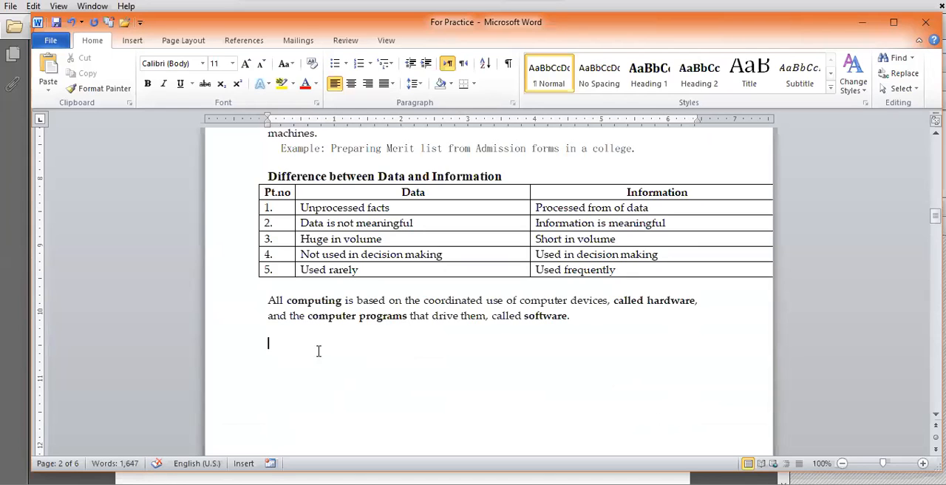
pyautogui.scroll(-3, 319, 351)
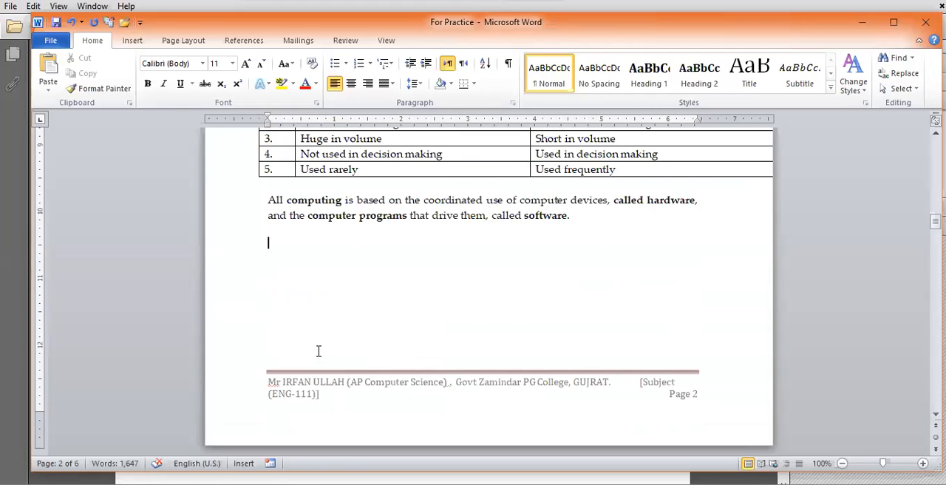
pyautogui.scroll(-9, 320, 330)
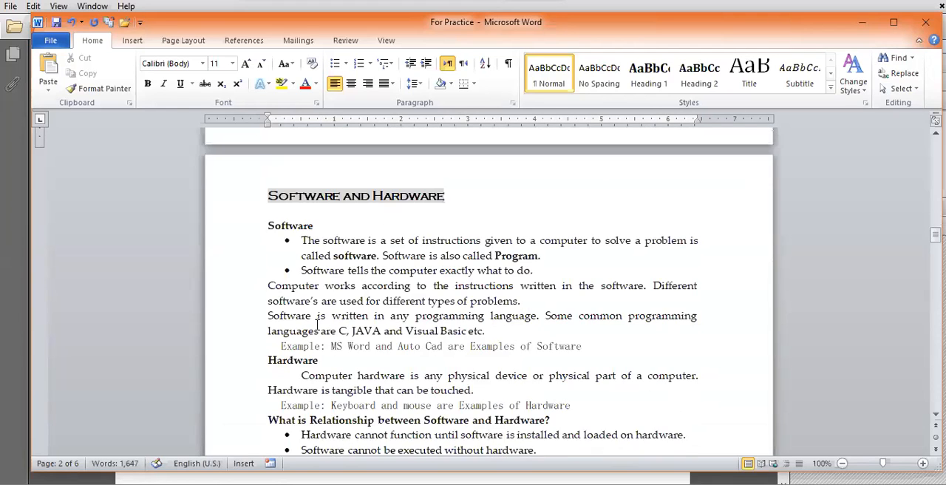
pyautogui.click(348, 270)
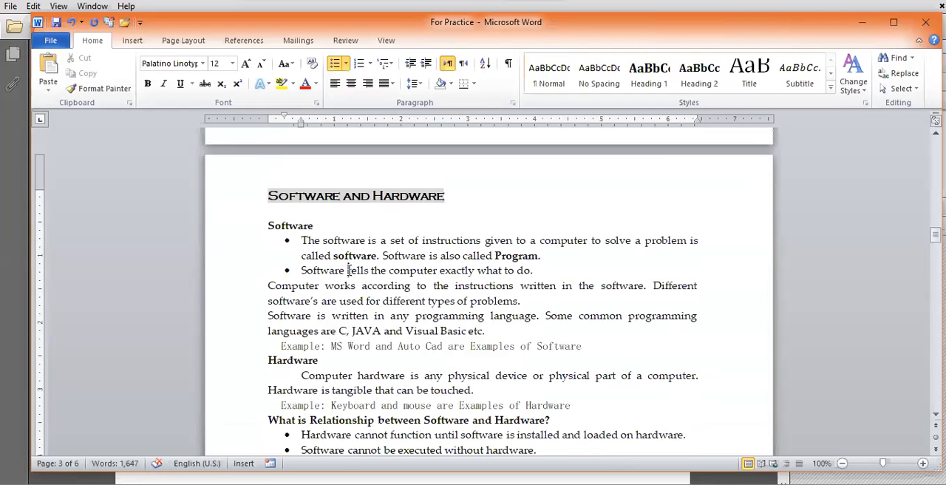
pyautogui.scroll(7, 348, 269)
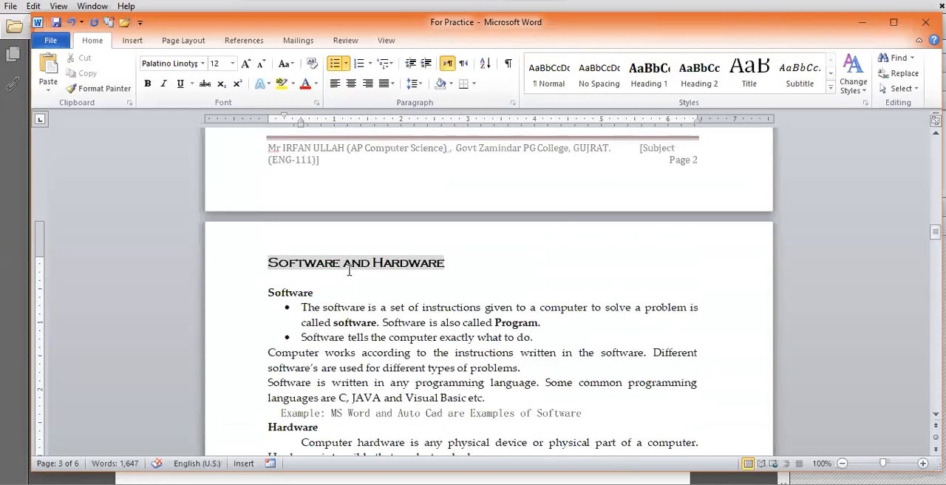
pyautogui.click(303, 247)
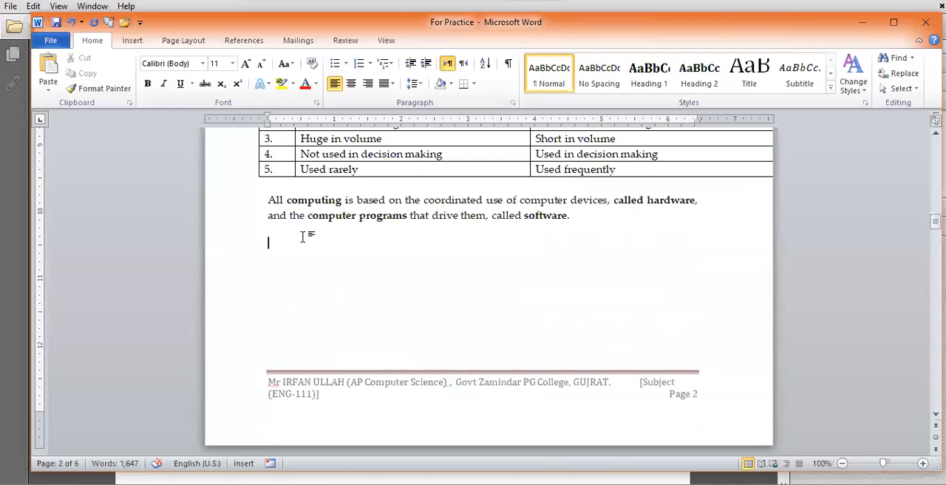
pyautogui.scroll(-6, 312, 422)
pyautogui.click(314, 414)
pyautogui.scroll(4, 315, 405)
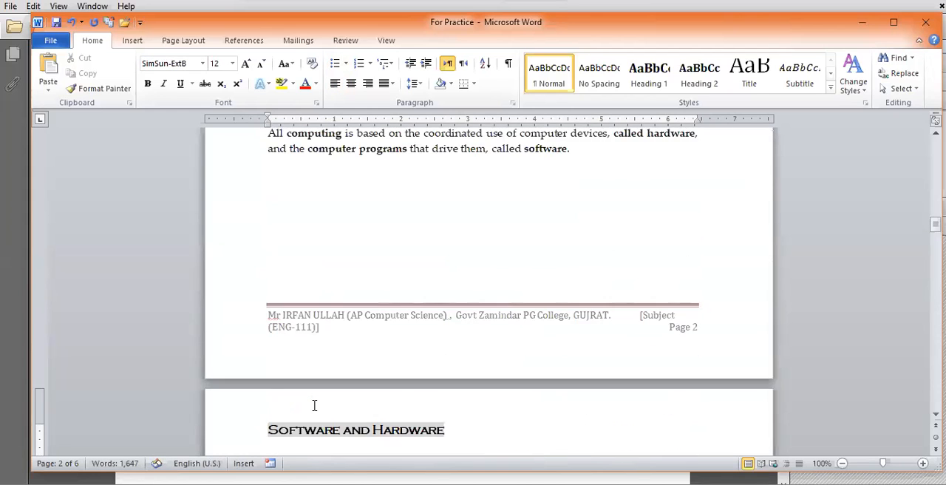
pyautogui.scroll(3, 314, 405)
pyautogui.click(295, 323)
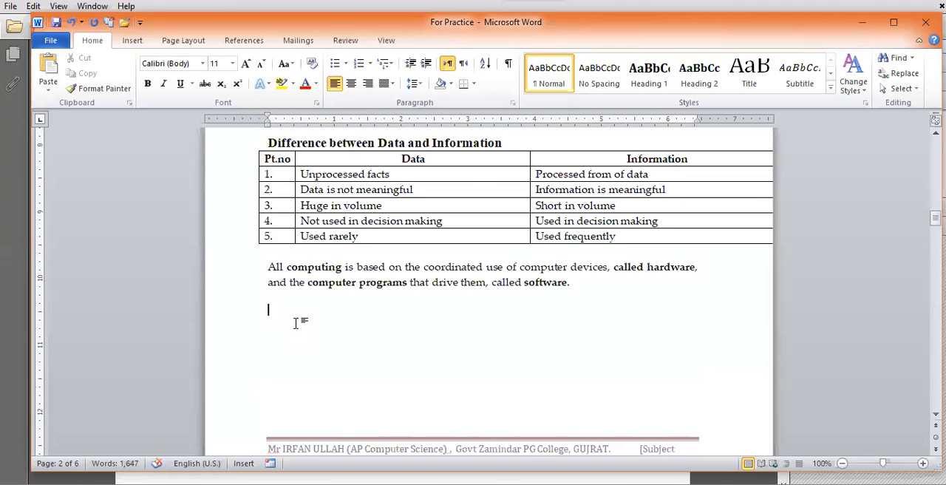
pyautogui.scroll(-3, 296, 323)
pyautogui.scroll(-3, 299, 326)
pyautogui.click(292, 365)
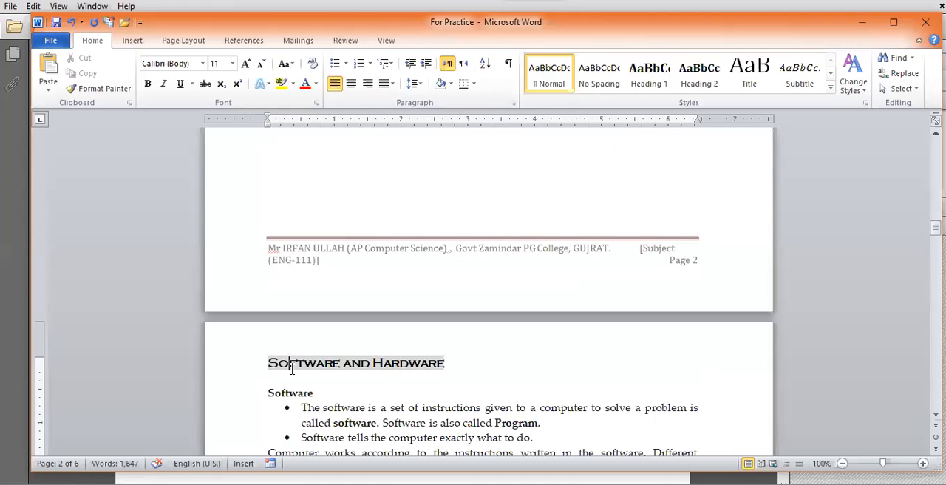
pyautogui.scroll(3, 292, 369)
pyautogui.click(346, 250)
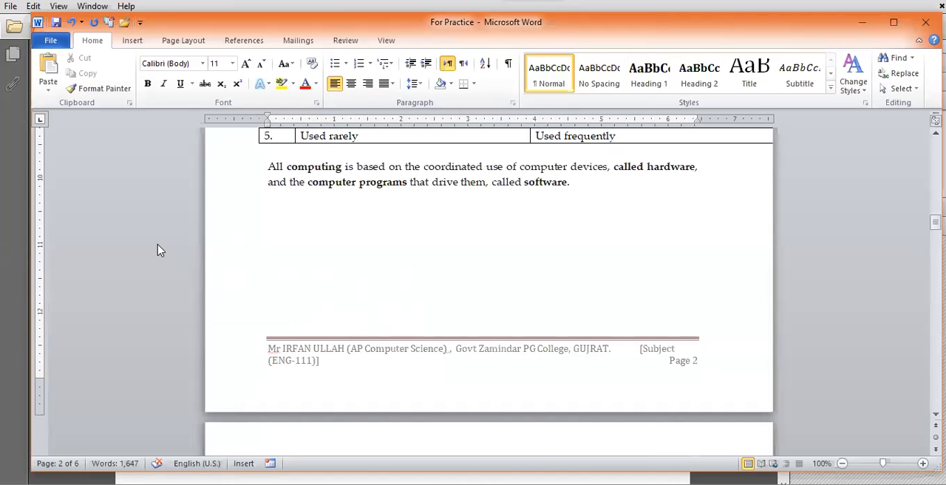
# Step: Switch to the PDF slides in Adobe Acrobat and go past the section break slide to Water Mark on page 18
pyautogui.click(67, 484)
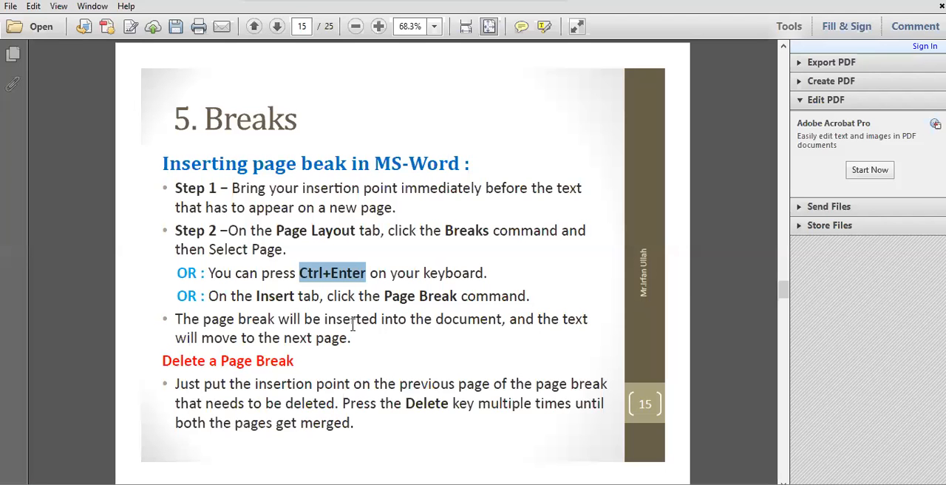
pyautogui.scroll(-1, 358, 337)
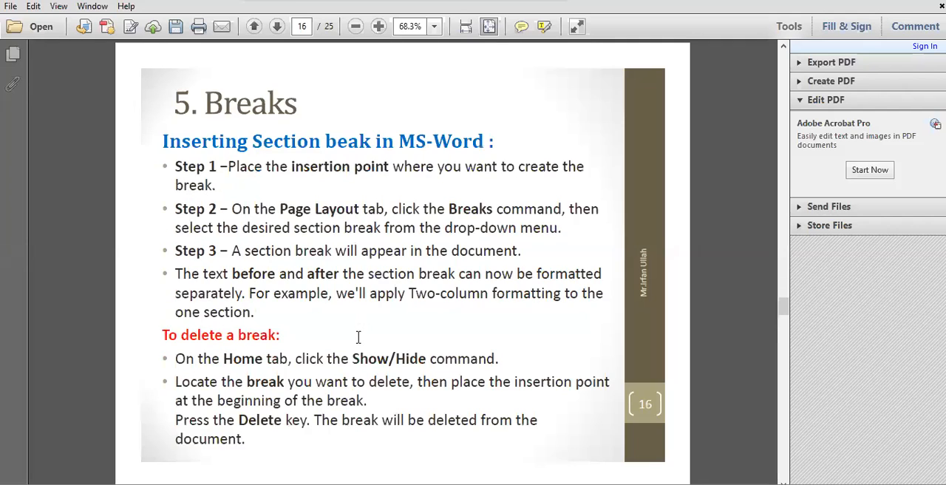
pyautogui.scroll(-1, 359, 337)
pyautogui.scroll(-1, 359, 337)
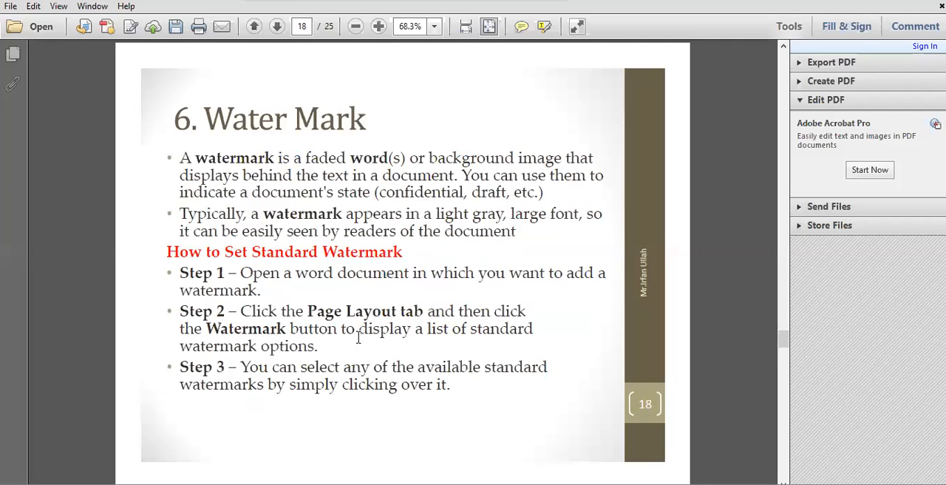